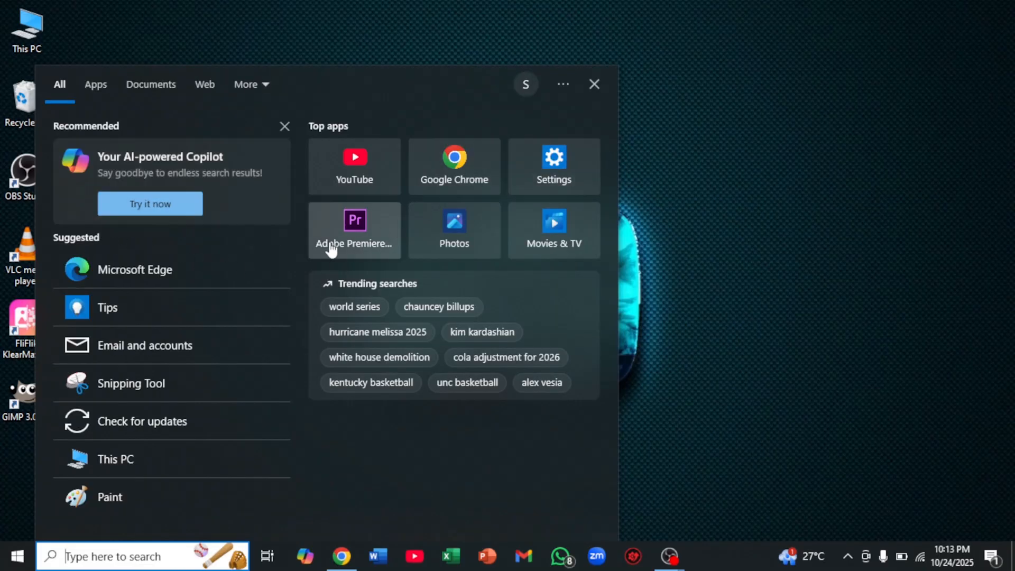
Launch Adobe Premiere Pro and look over the list of recent projects
click(343, 234)
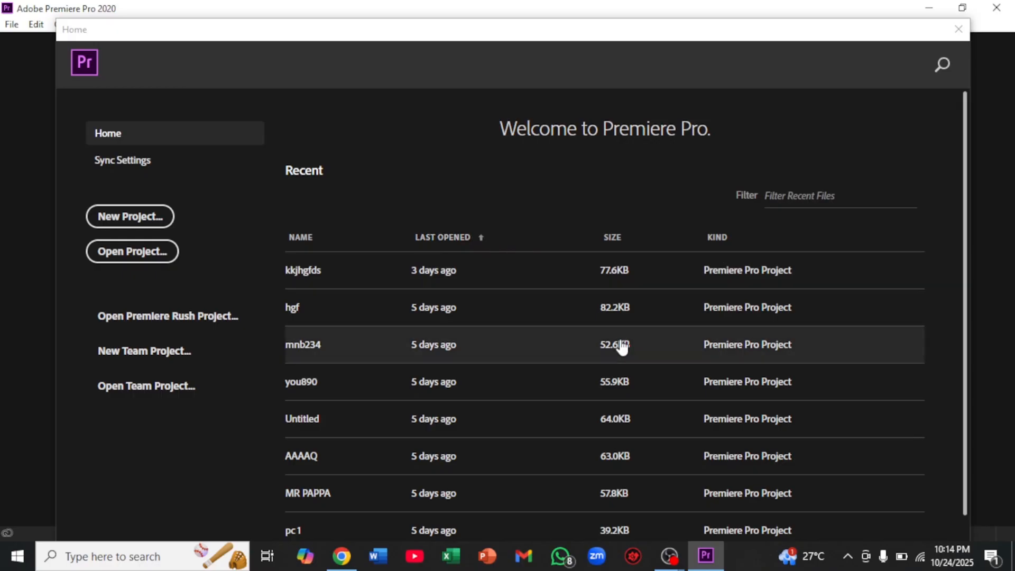
scroll(613, 339, down, 2)
scroll(606, 327, up, 2)
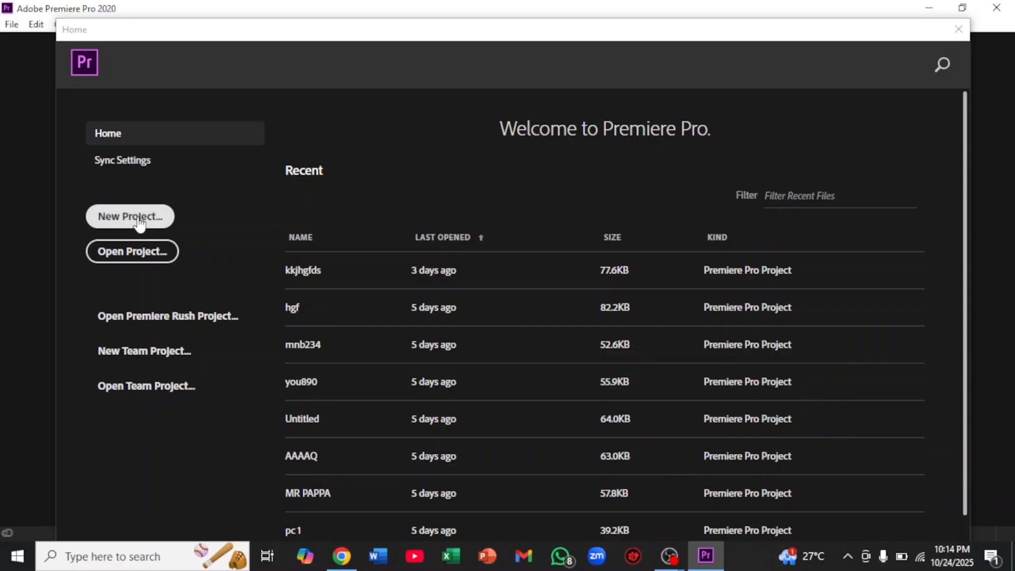
Create a new project named "unic" in the default location with the default settings
click(119, 226)
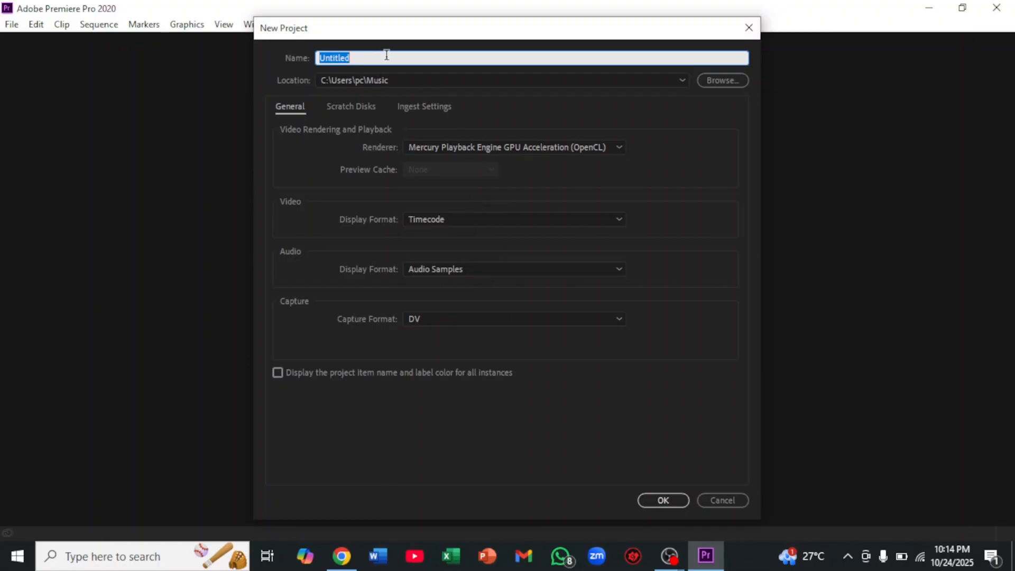
click(386, 55)
key(BackSpace)
key(BackSpace)
key(BackSpace)
key(BackSpace)
key(BackSpace)
key(BackSpace)
key(BackSpace)
key(BackSpace)
text(unicv)
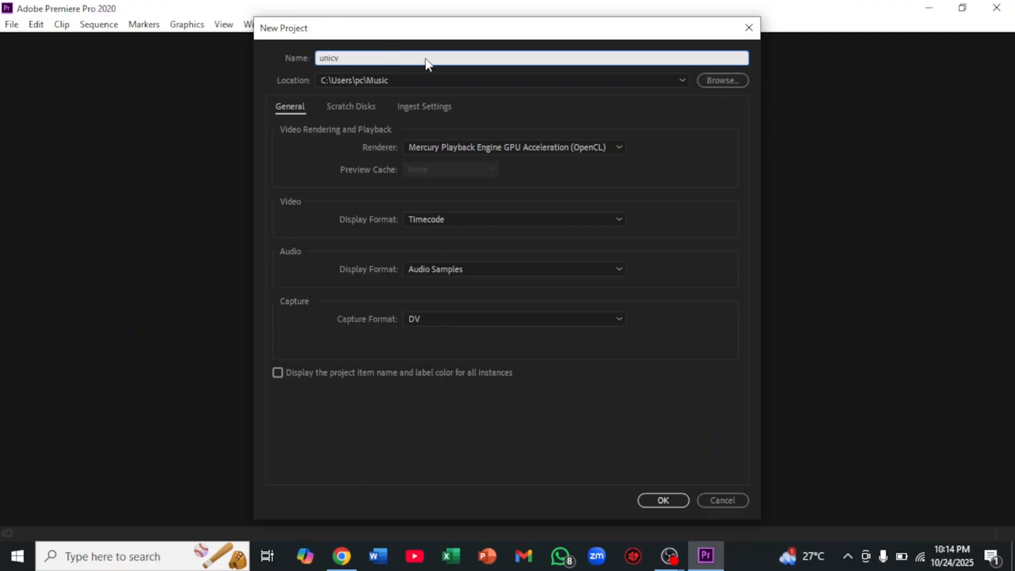
key(BackSpace)
click(661, 500)
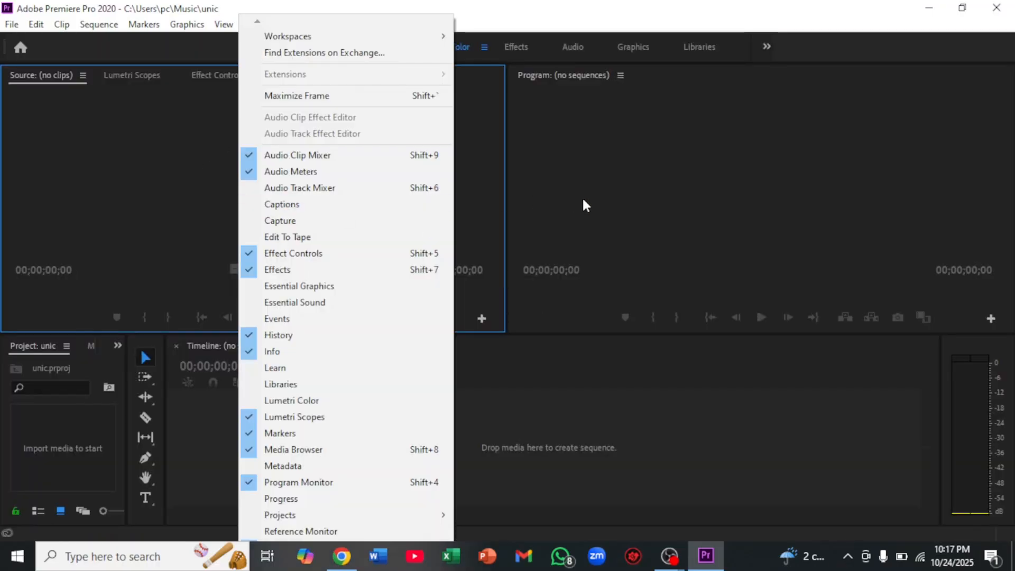
click(582, 197)
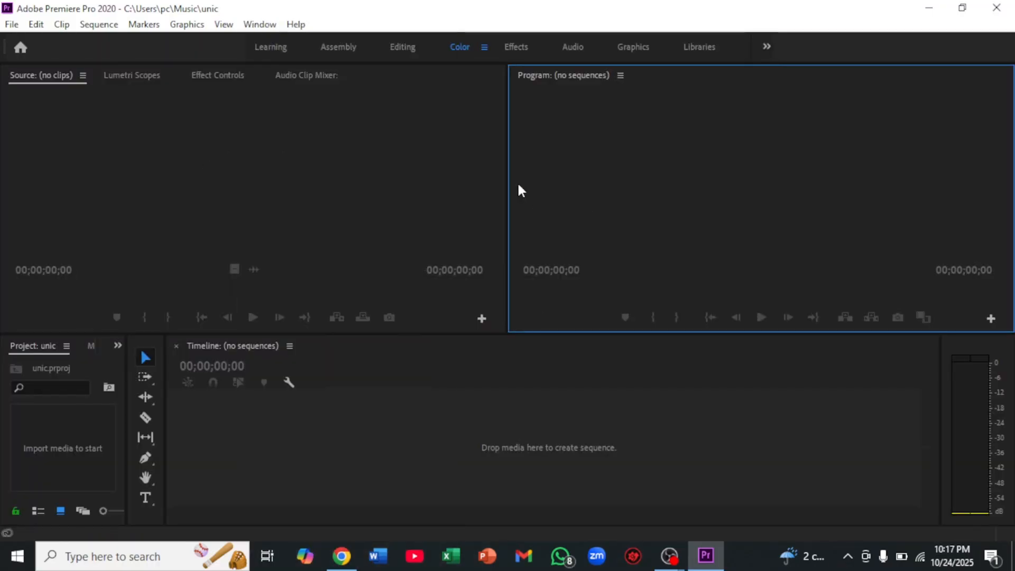
click(349, 154)
click(737, 222)
click(297, 194)
click(548, 205)
click(219, 200)
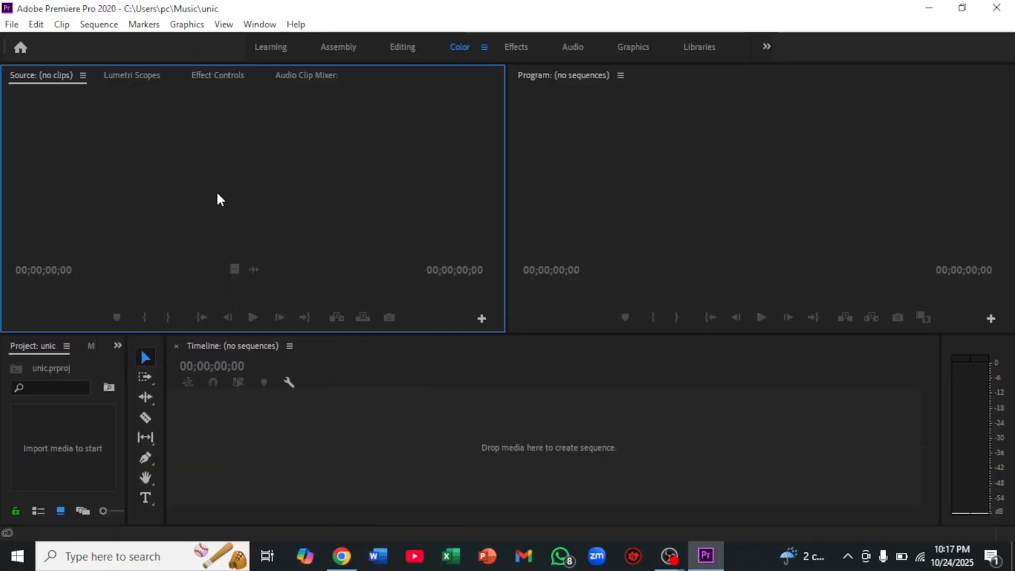
click(649, 225)
click(349, 161)
click(612, 212)
click(403, 169)
click(643, 206)
click(419, 181)
click(363, 440)
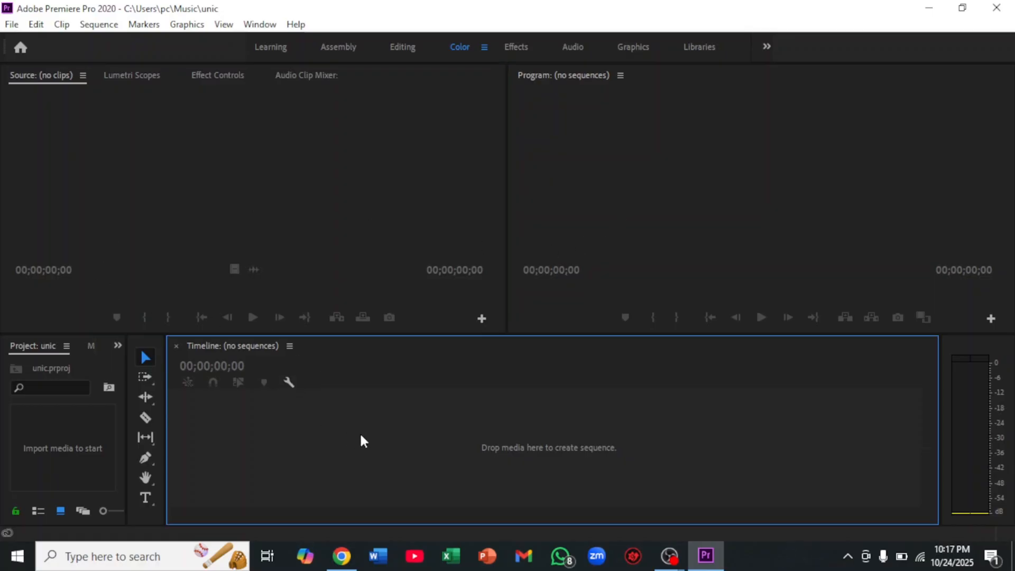
click(24, 419)
click(498, 462)
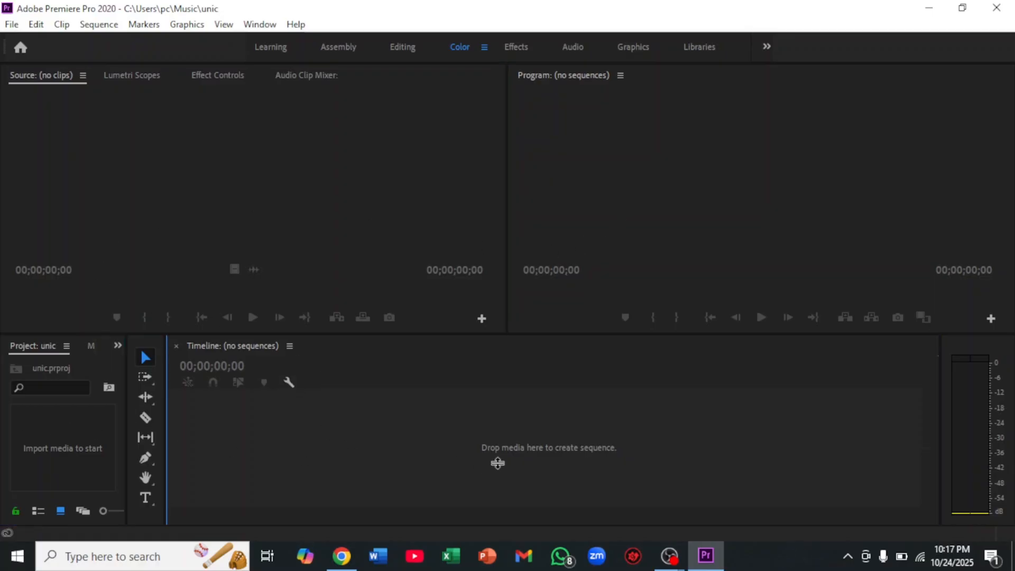
click(670, 259)
click(311, 259)
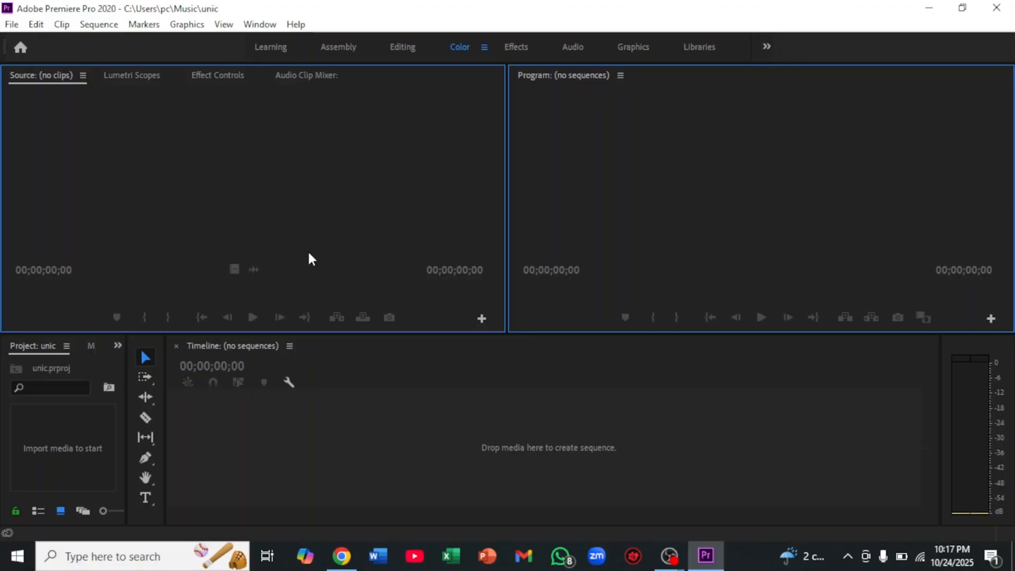
click(707, 239)
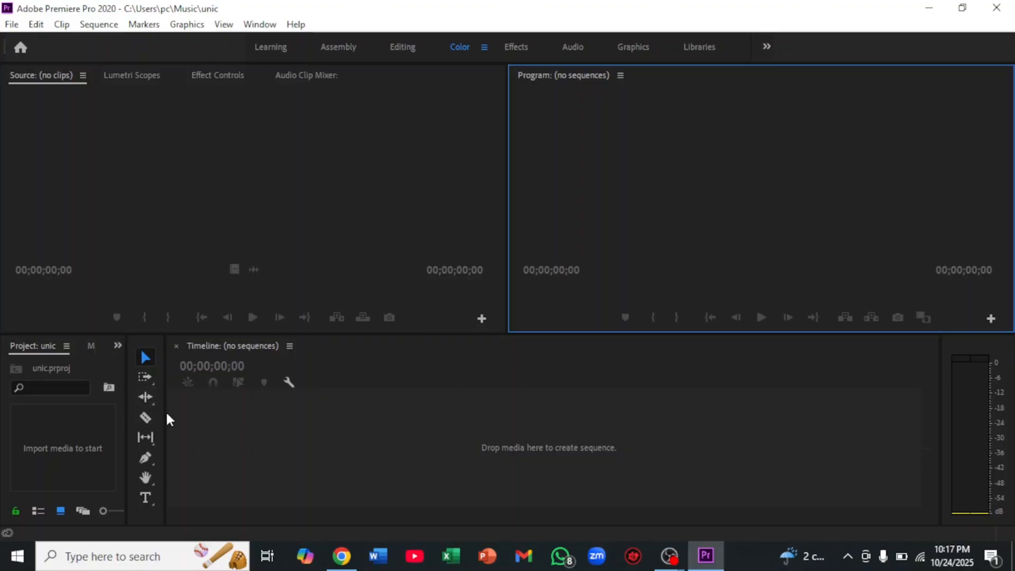
Resize the lower workspace panels, leaving a narrow Project panel, a single-column tool strip and a wider Timeline
drag(165, 414, 390, 418)
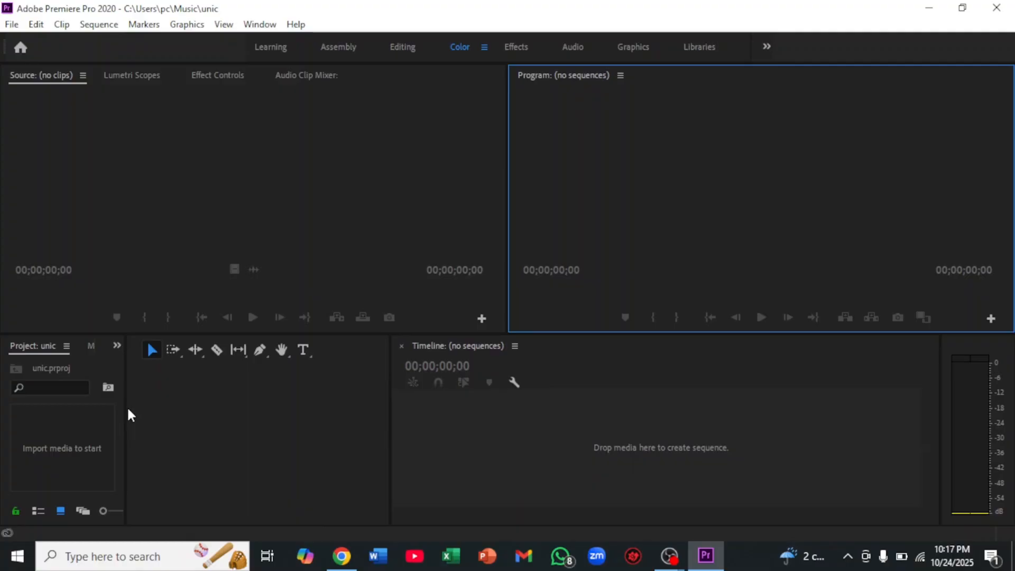
drag(125, 409, 373, 433)
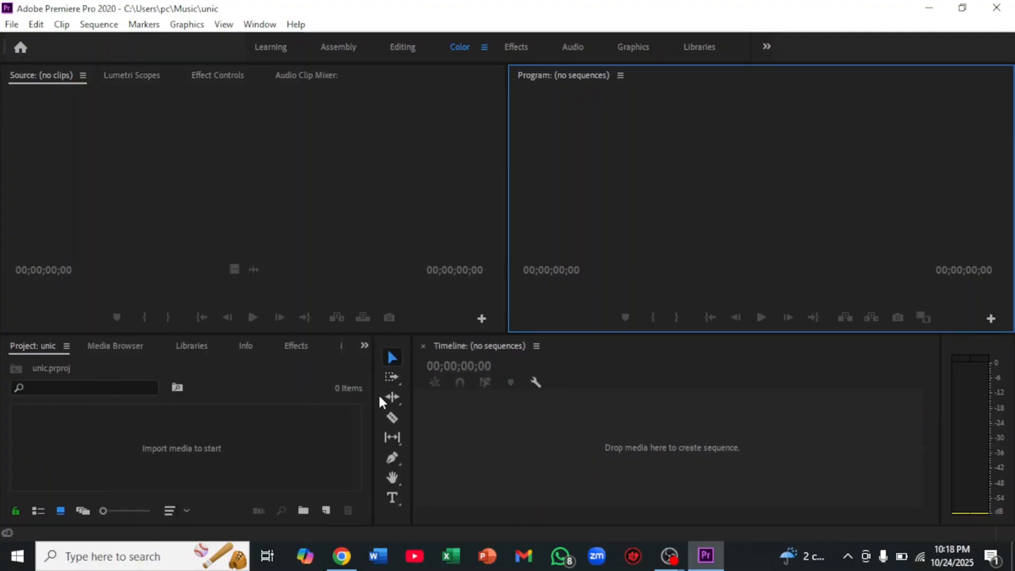
drag(373, 426, 82, 460)
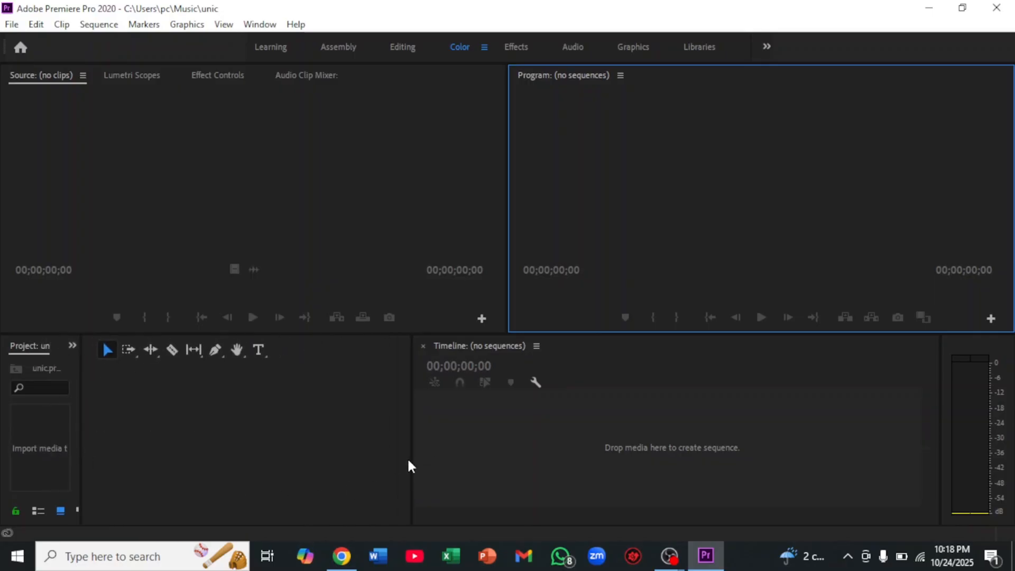
drag(412, 458, 120, 462)
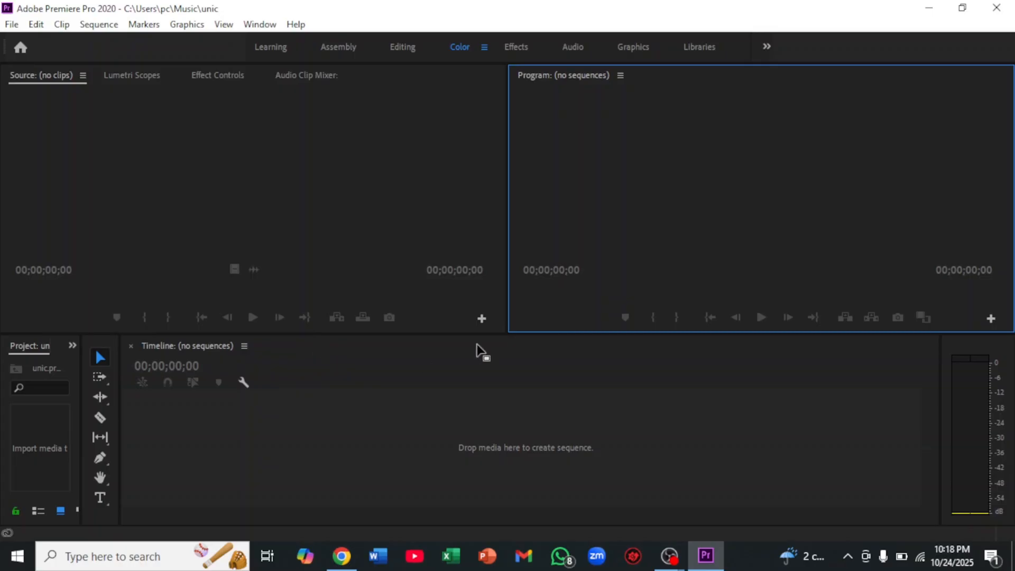
Open This PC in File Explorer and place it as a smaller window over the Premiere Pro workspace
click(929, 8)
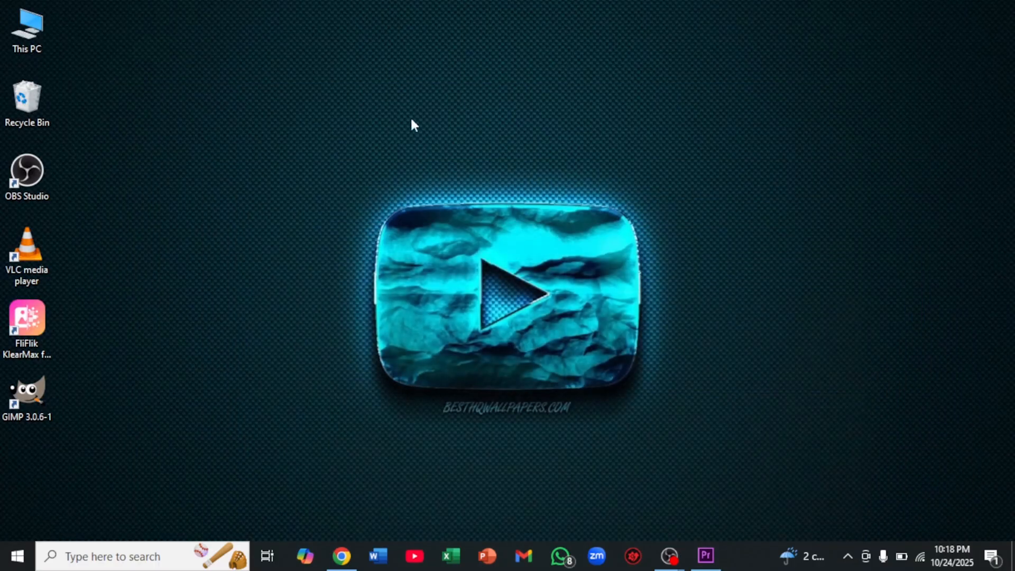
right_click(598, 110)
click(622, 153)
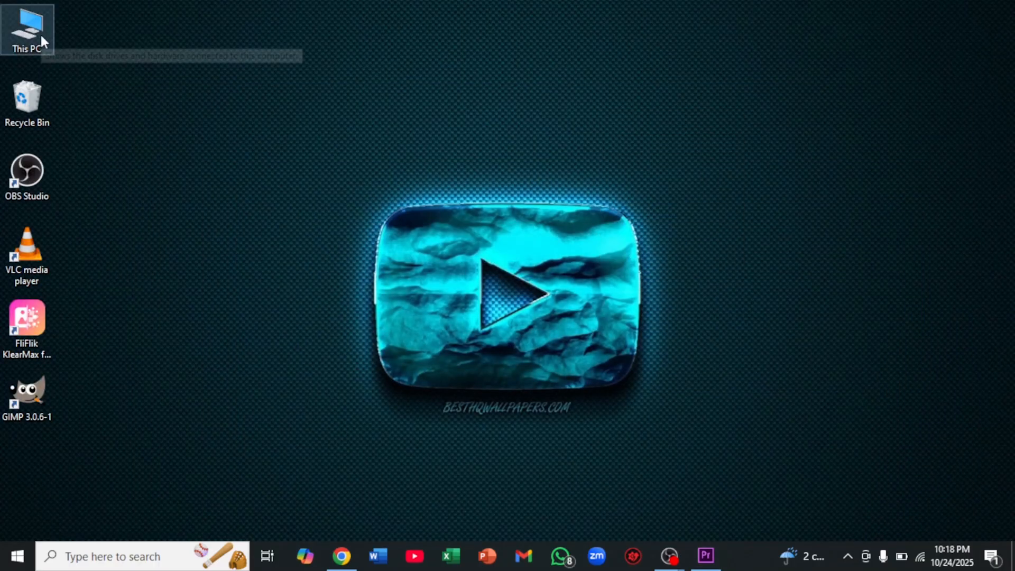
double_click(41, 36)
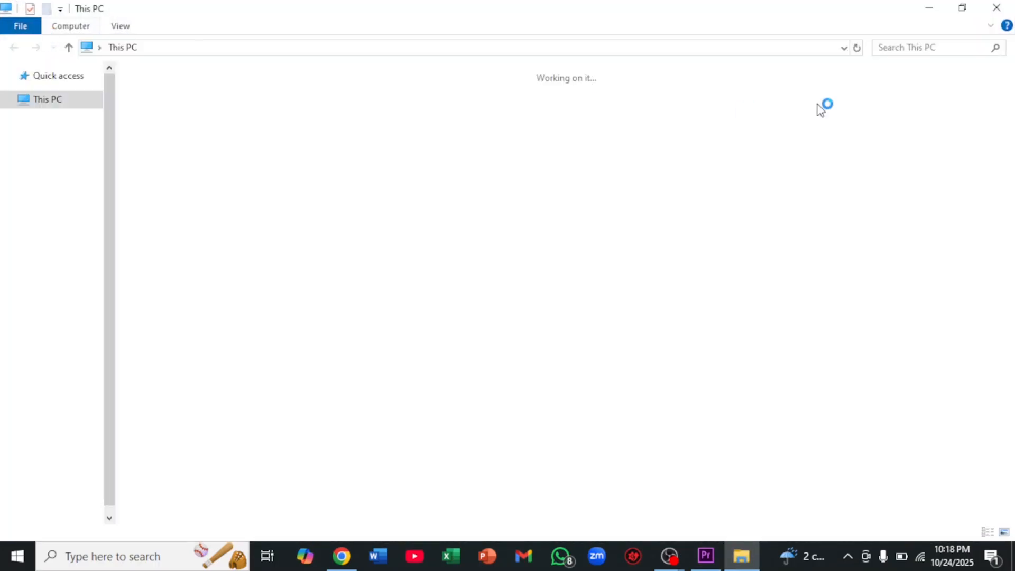
click(962, 8)
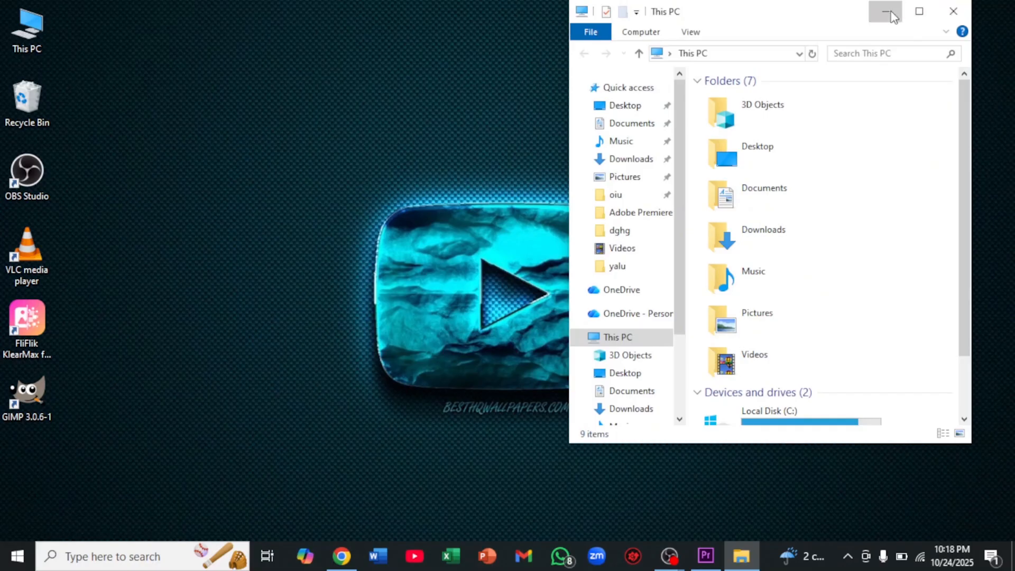
click(891, 16)
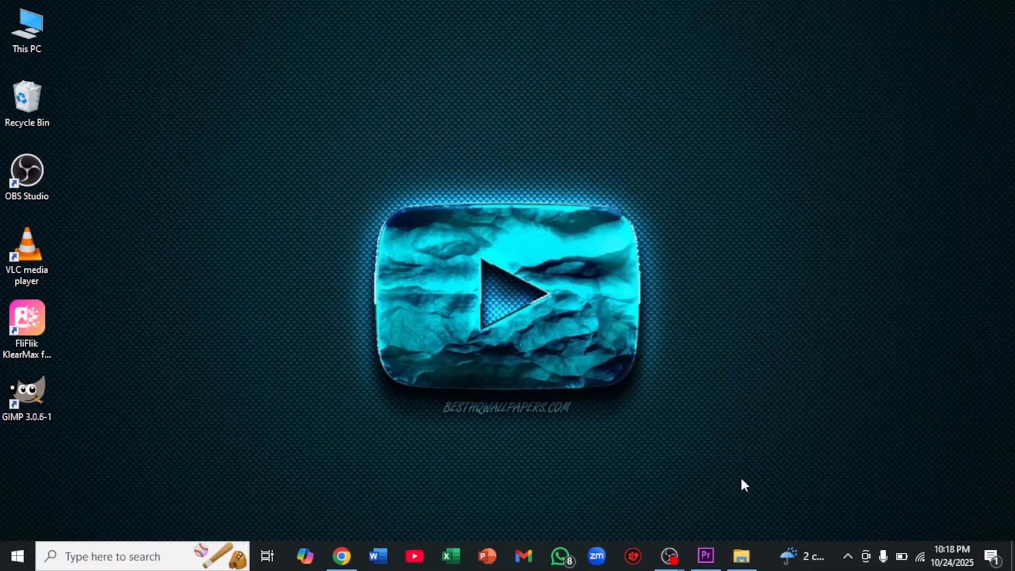
click(695, 560)
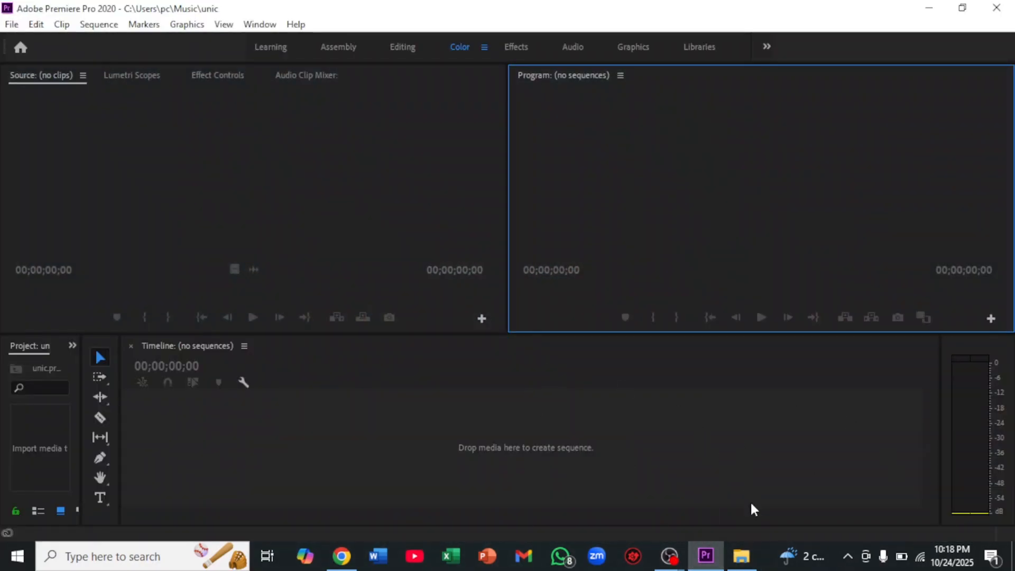
click(741, 556)
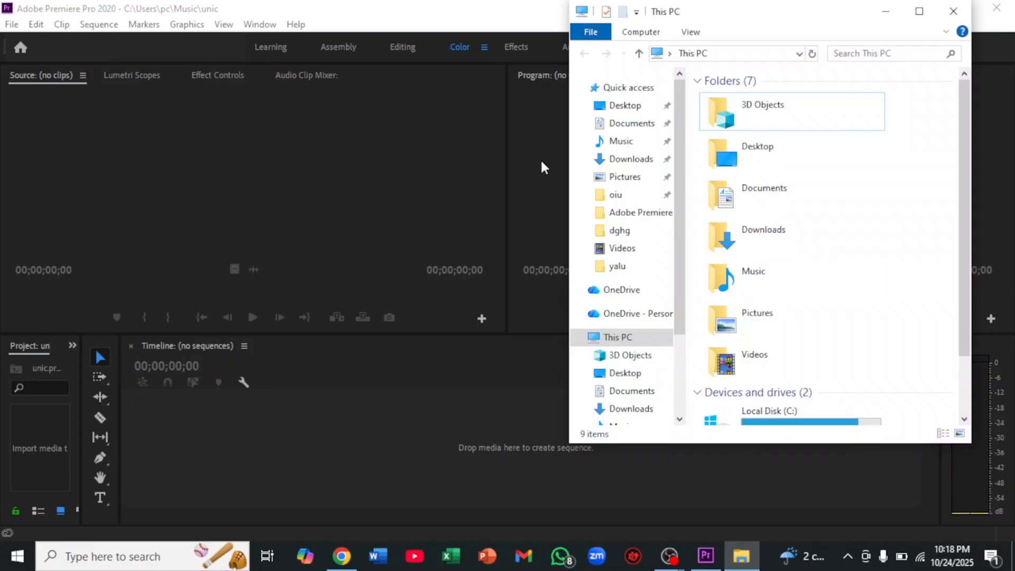
Import the video "1013 (5)(1)" from the Pictures folder into the Project panel
click(635, 249)
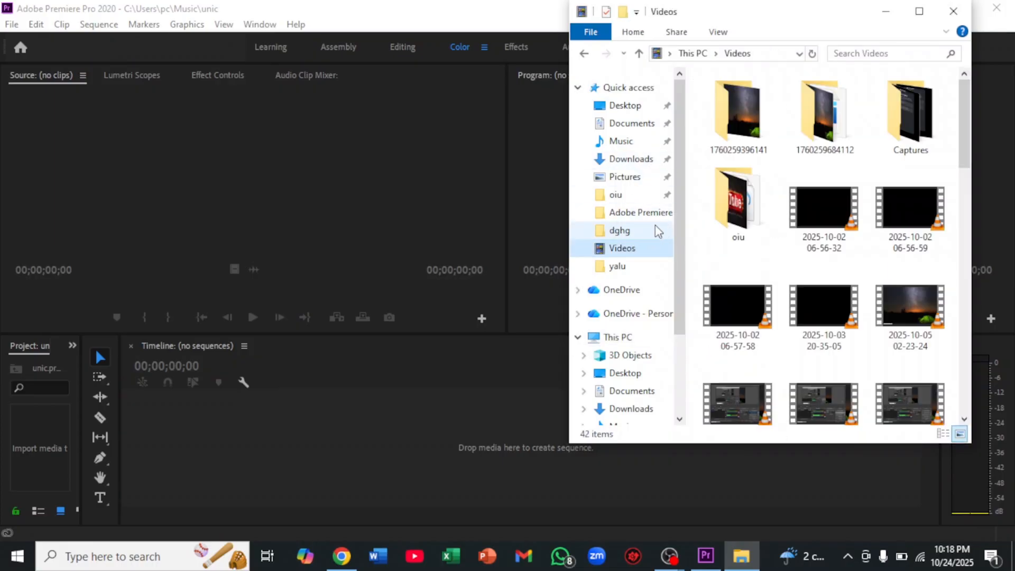
click(625, 177)
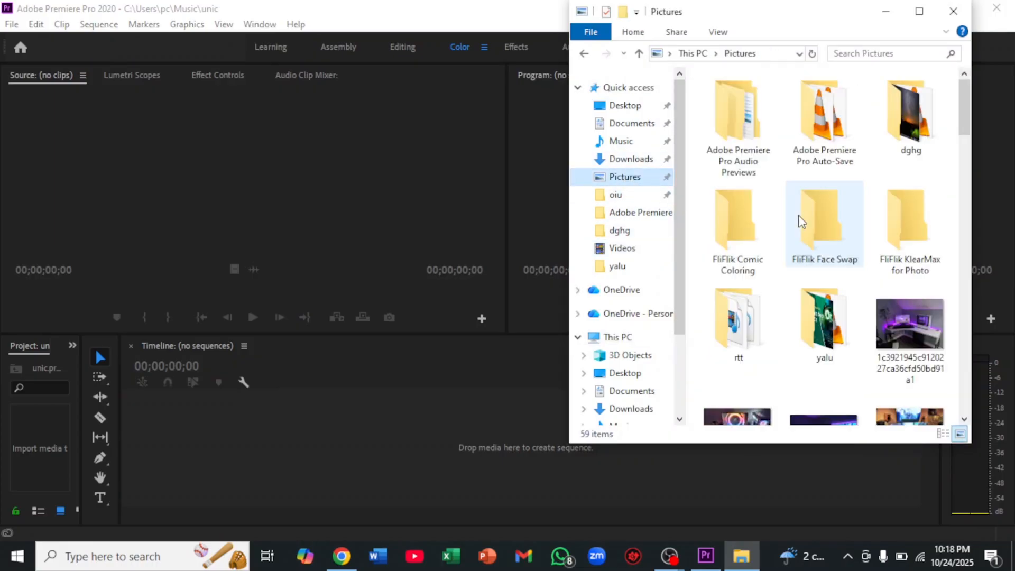
scroll(763, 210, down, 10)
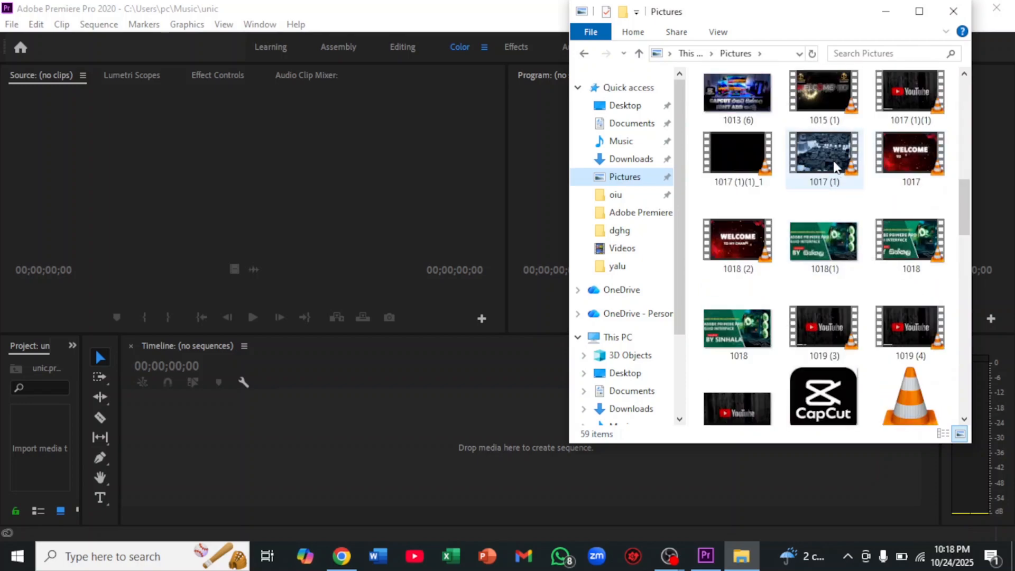
mouse_move(834, 160)
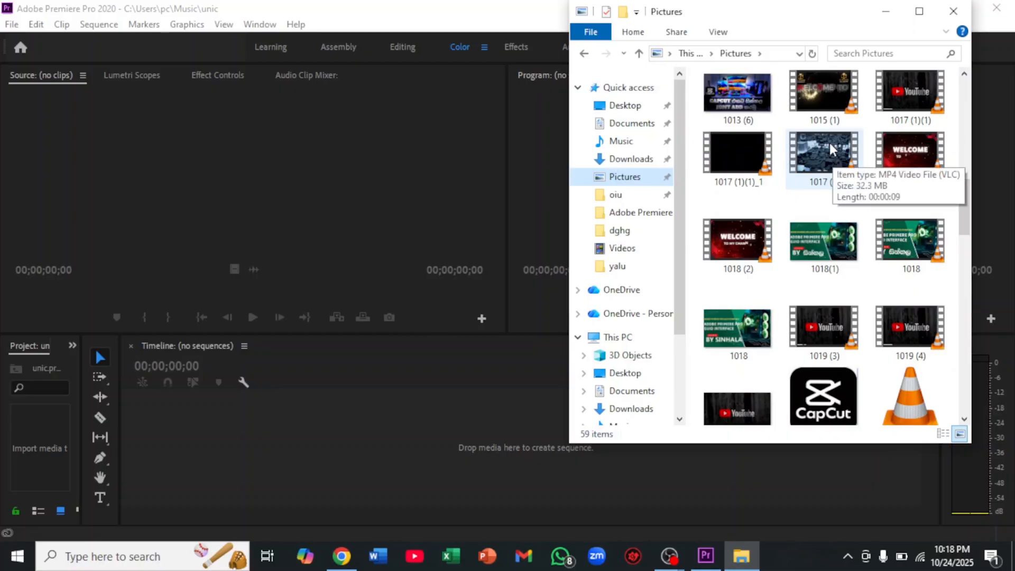
scroll(831, 150, up, 3)
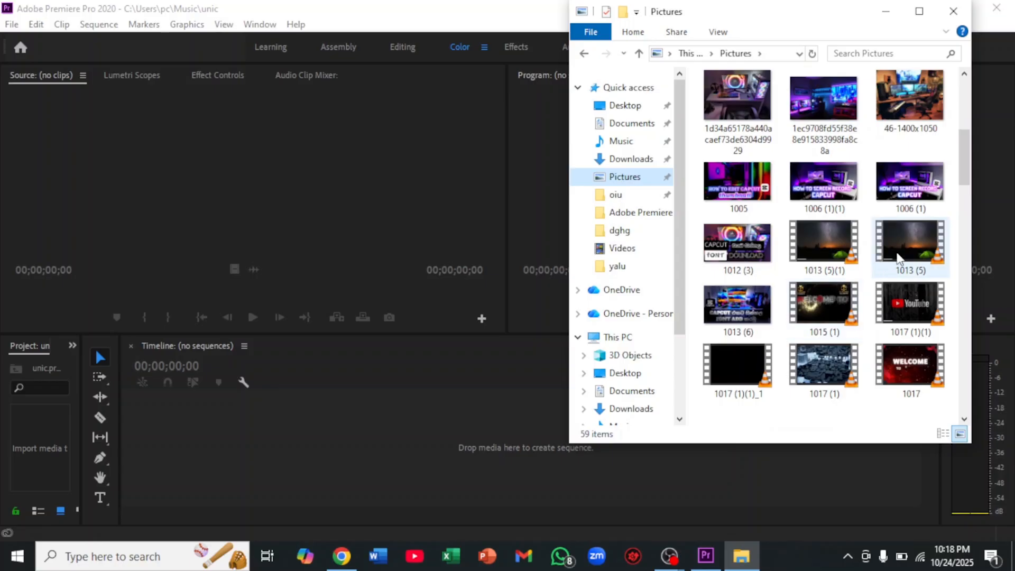
drag(841, 256, 42, 455)
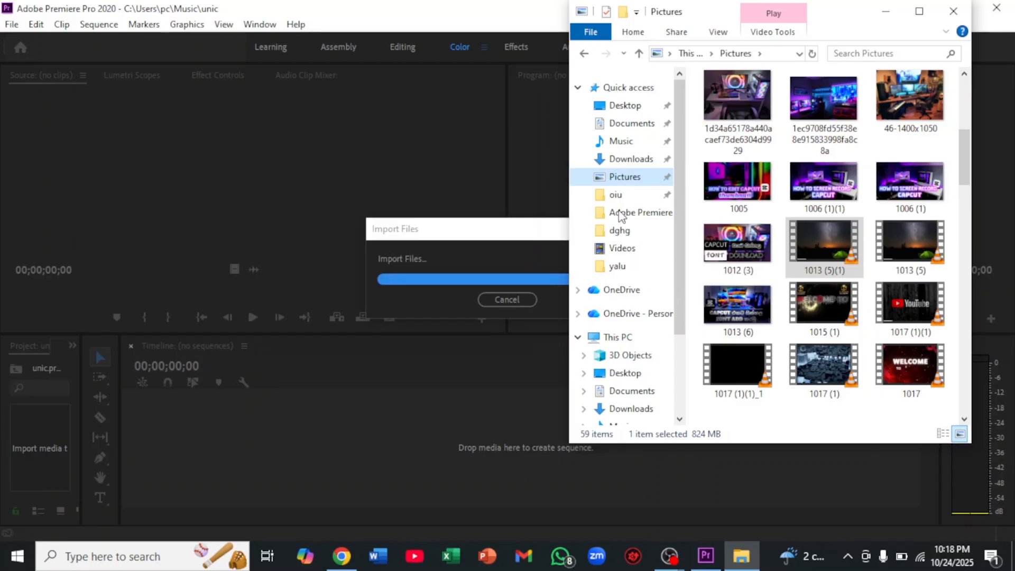
Import the audio file "mixkit-cold-coffee-1092" from the Downloads folder into the Project panel and minimize File Explorer
click(627, 144)
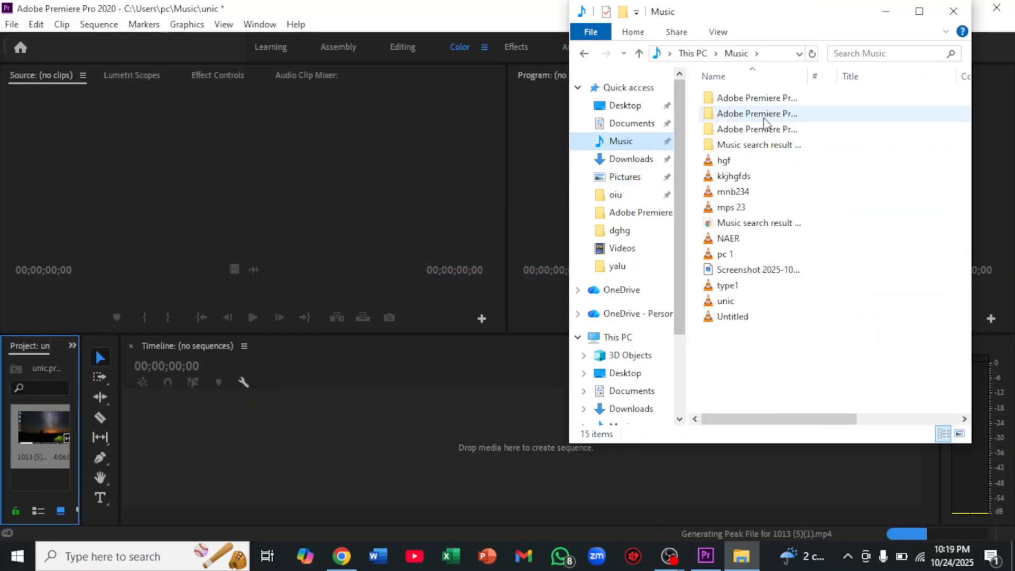
click(587, 159)
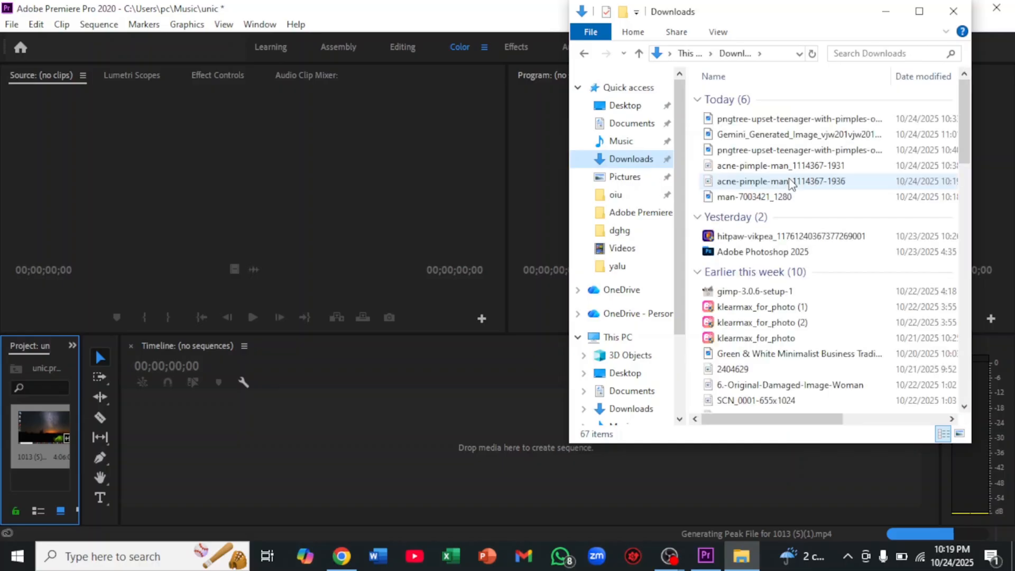
scroll(790, 183, down, 2)
scroll(791, 182, down, 3)
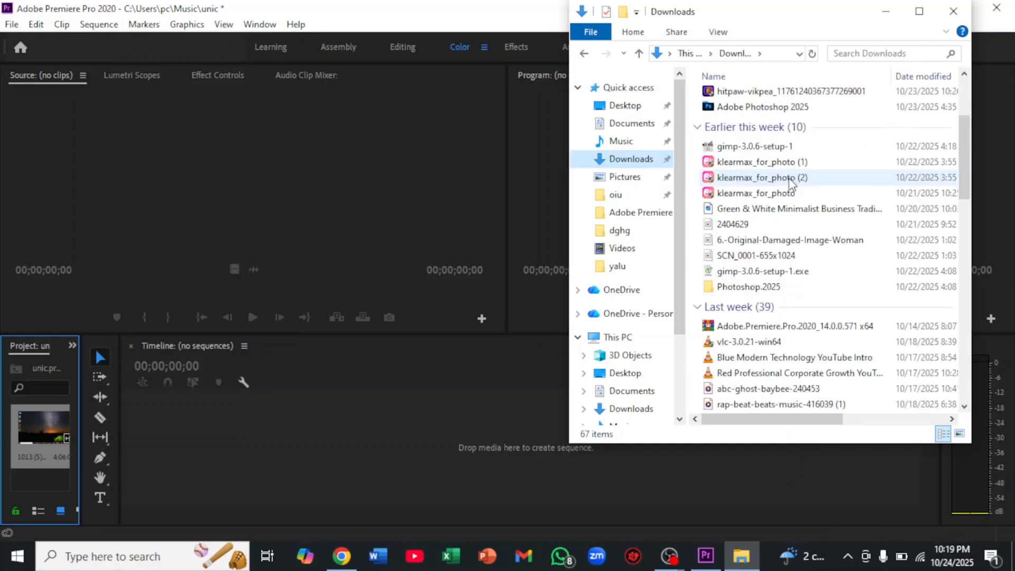
scroll(791, 183, down, 4)
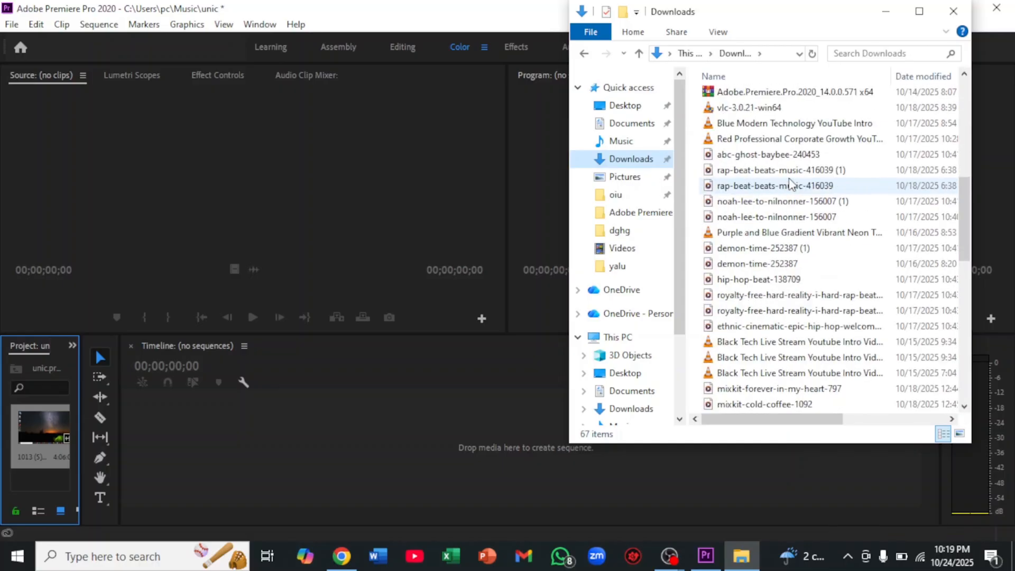
scroll(793, 218, down, 4)
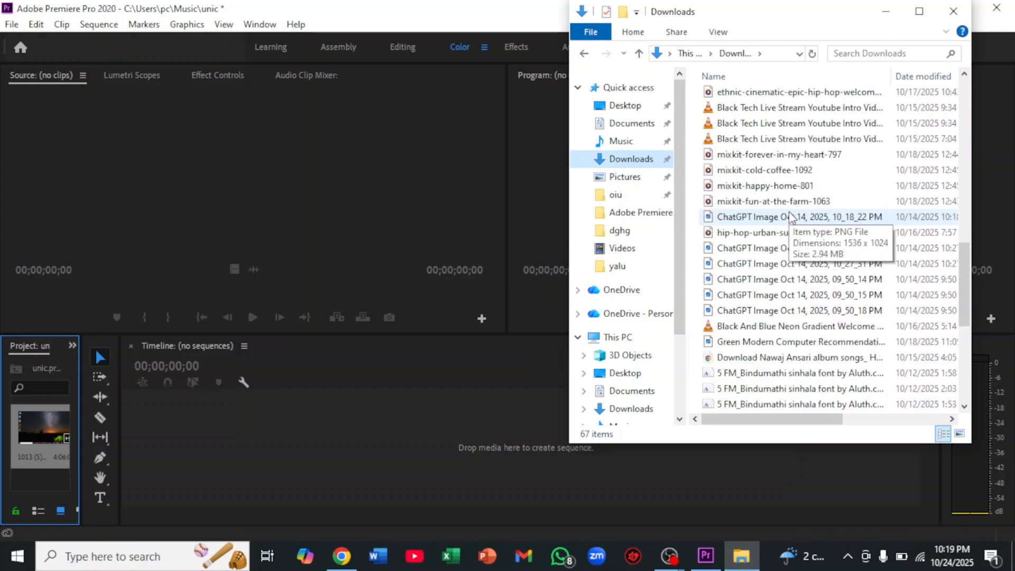
scroll(772, 216, up, 1)
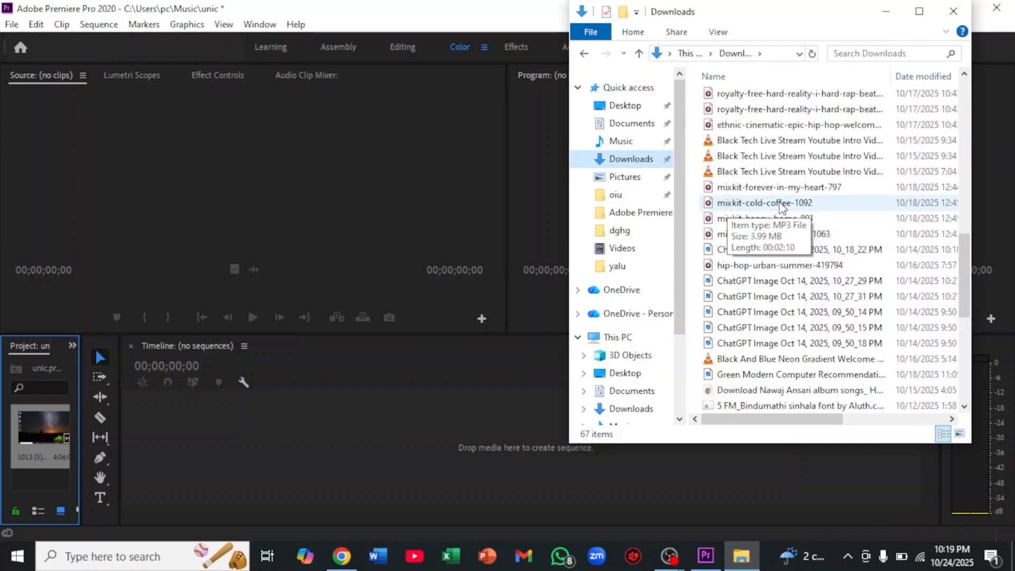
drag(752, 206, 37, 461)
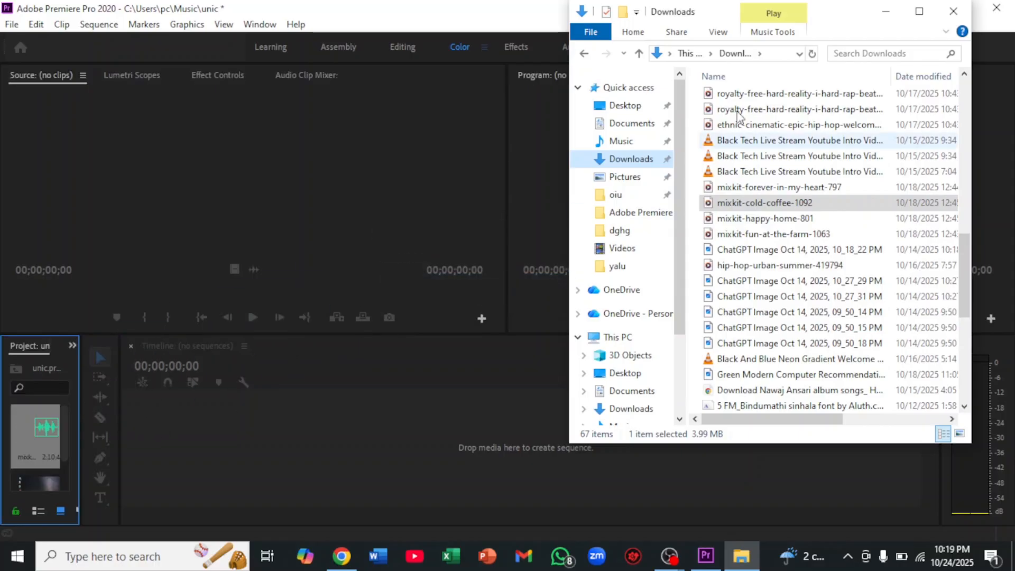
click(886, 13)
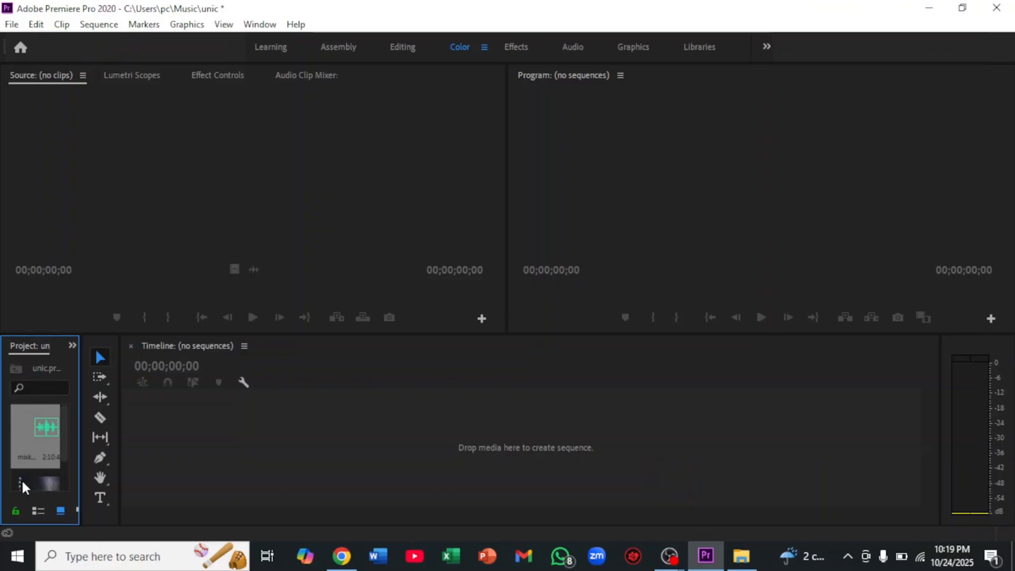
Widen the Project panel to make the imported clips easier to see and bring the video "1013 (5)(1)" into view
scroll(38, 450, down, 1)
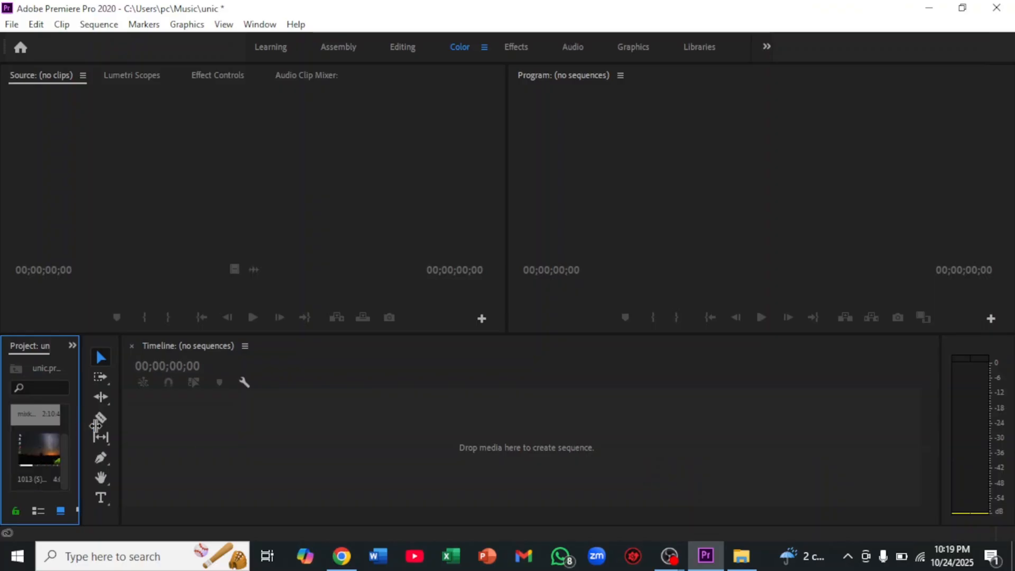
drag(81, 422, 129, 423)
scroll(77, 460, down, 1)
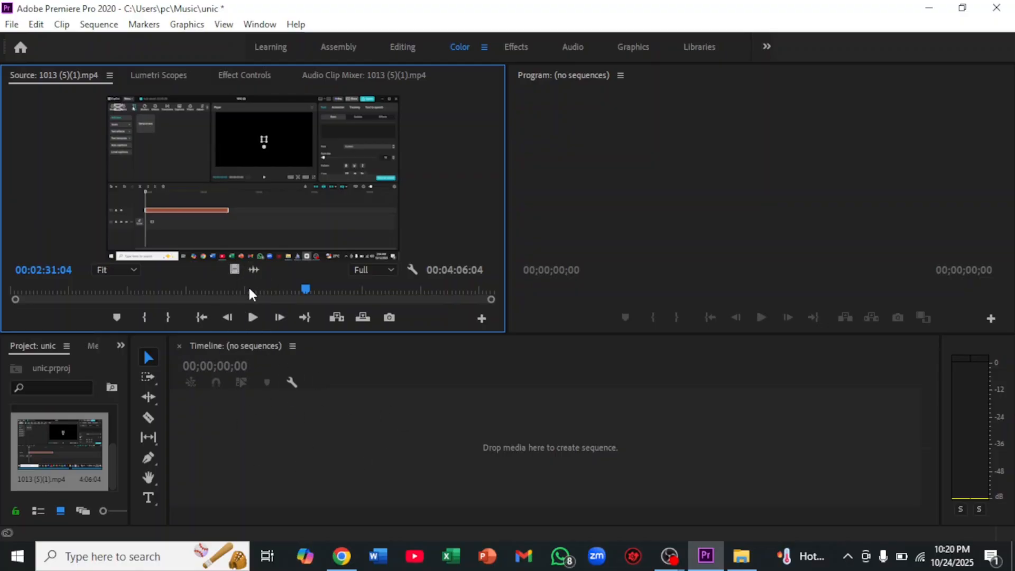
Place the video "1013 (5)(1)" with its audio at the start of the empty Timeline as a new sequence
drag(252, 267, 304, 337)
drag(361, 410, 368, 405)
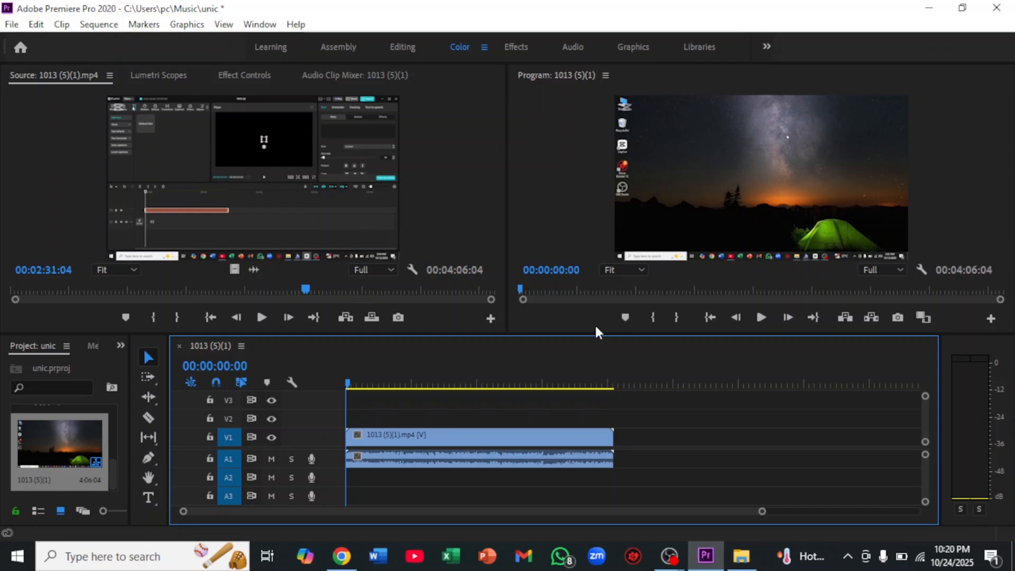
Scrub the playhead through the first part of the sequence and return it to the start
scroll(286, 418, down, 2)
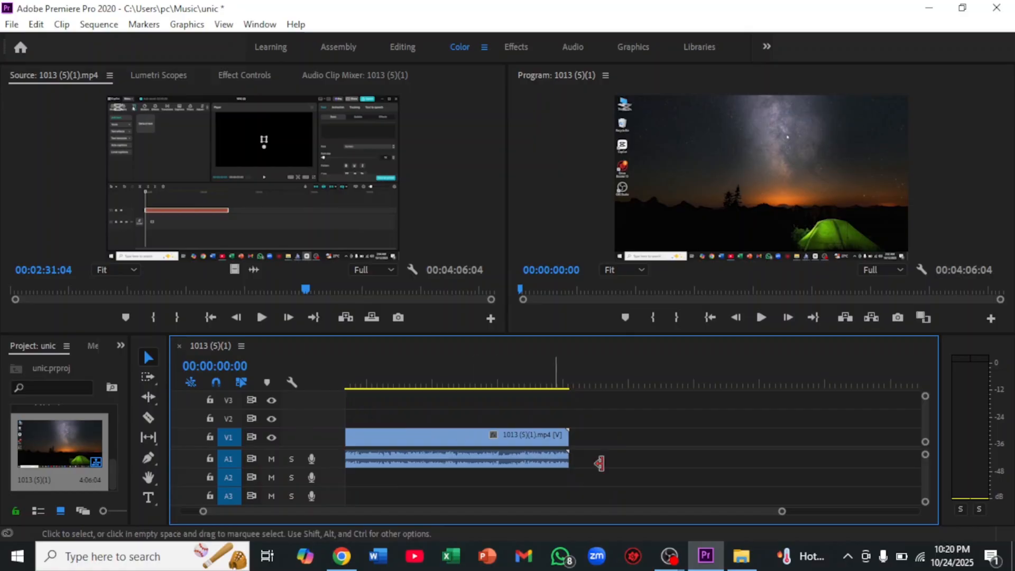
drag(429, 385, 394, 403)
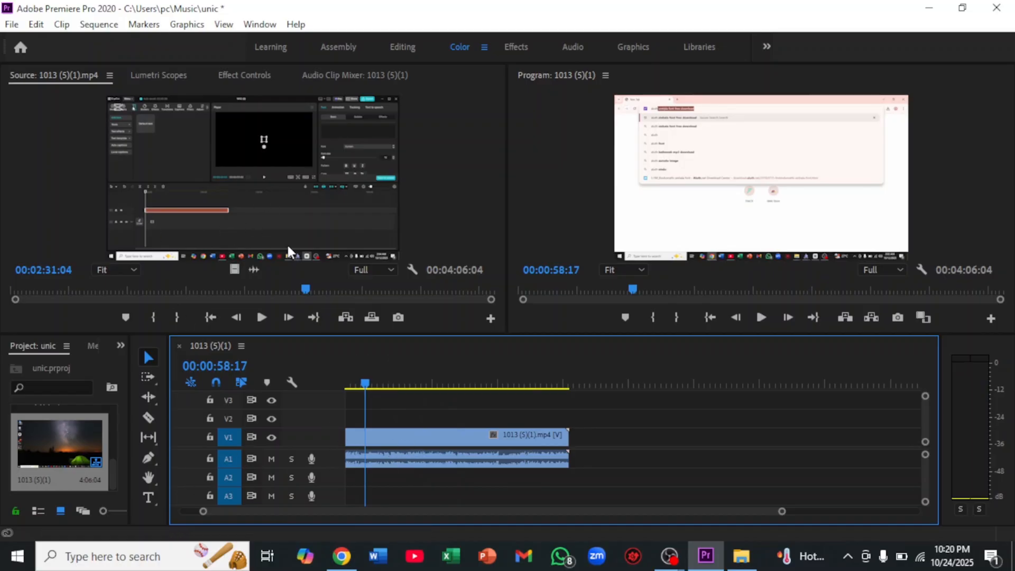
click(363, 382)
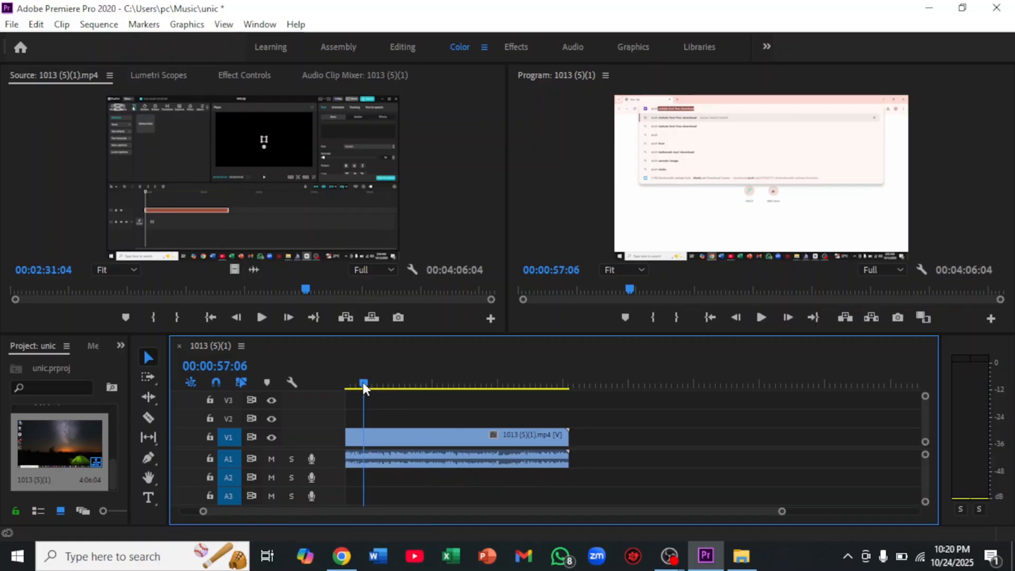
drag(363, 382, 344, 384)
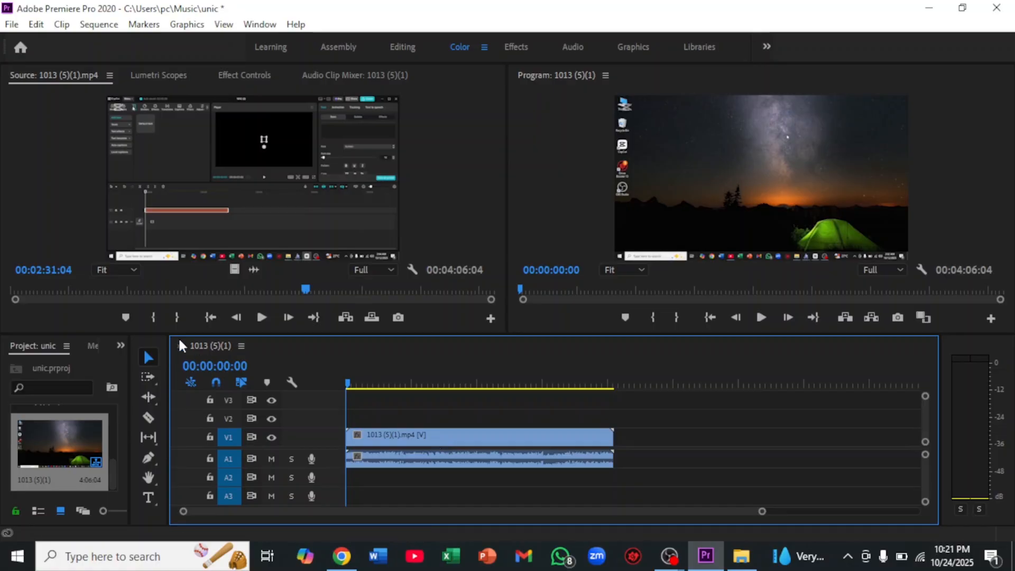
Move the "1013 (5)(1)" clip later on V1 and A1 with the Selection tool, starting at about 00:01:40
click(154, 353)
click(428, 439)
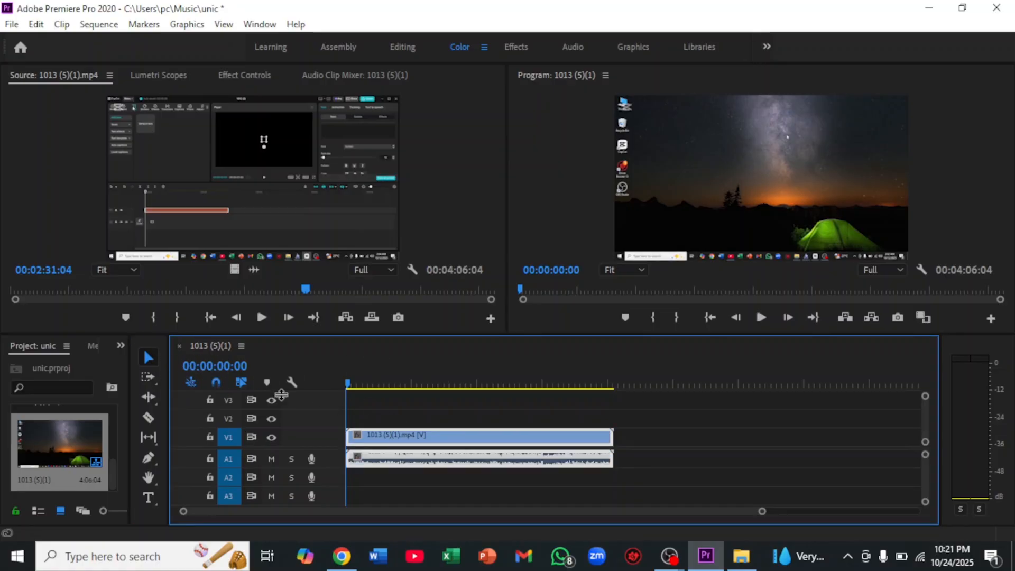
drag(440, 445, 547, 446)
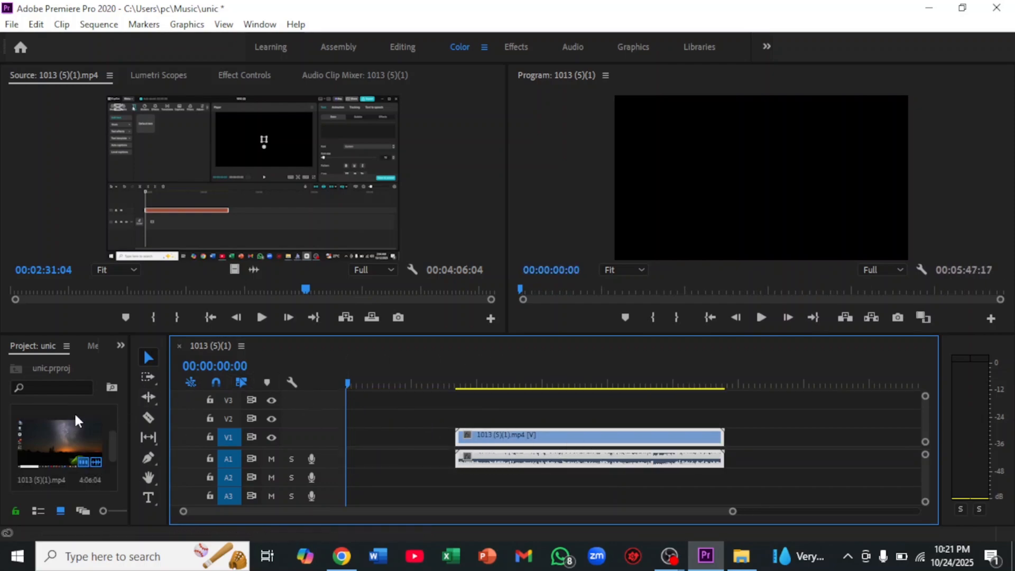
Import the video "1017 (1)" from the Pictures folder into the Project panel
scroll(68, 431, up, 2)
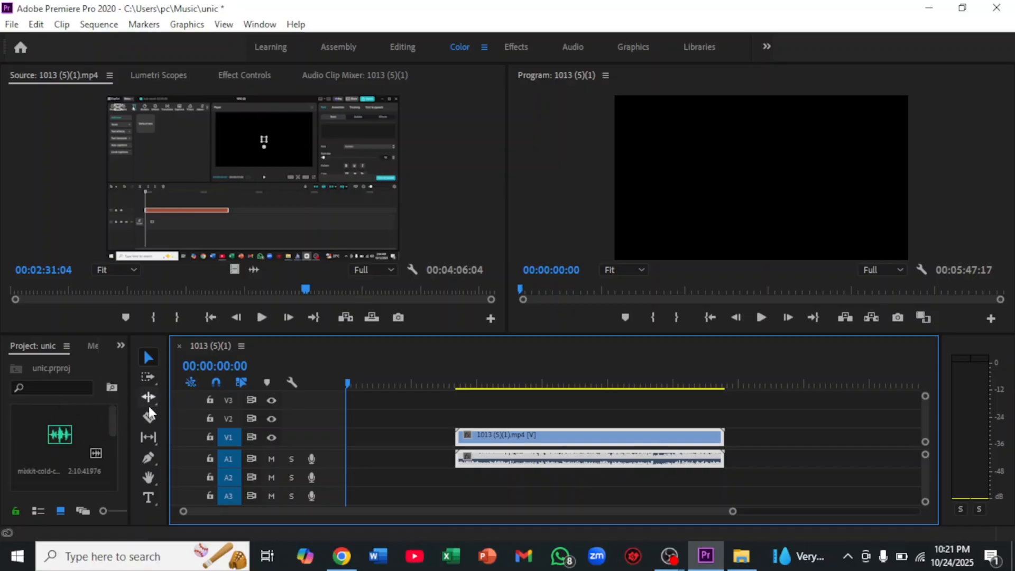
click(741, 556)
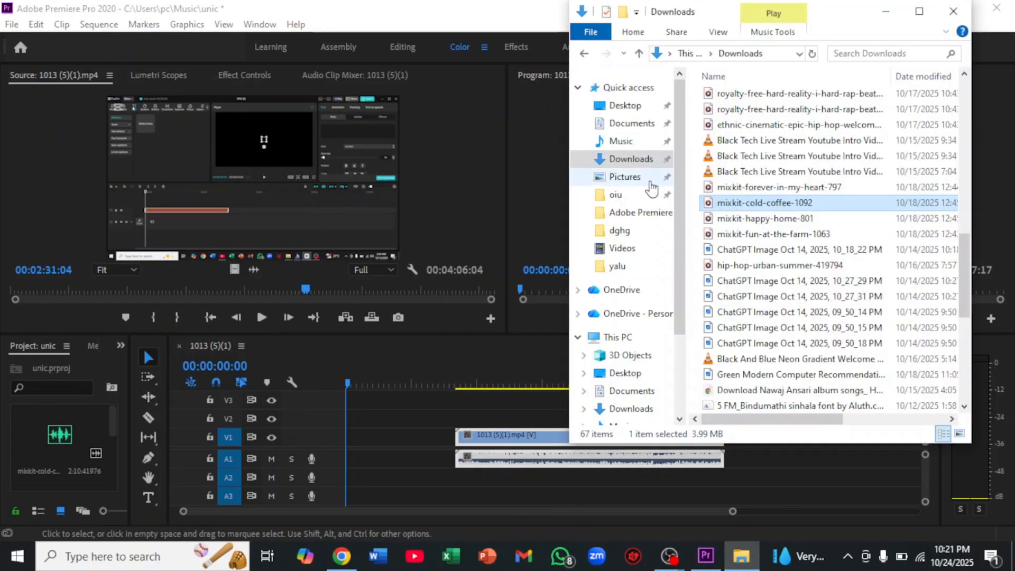
click(631, 177)
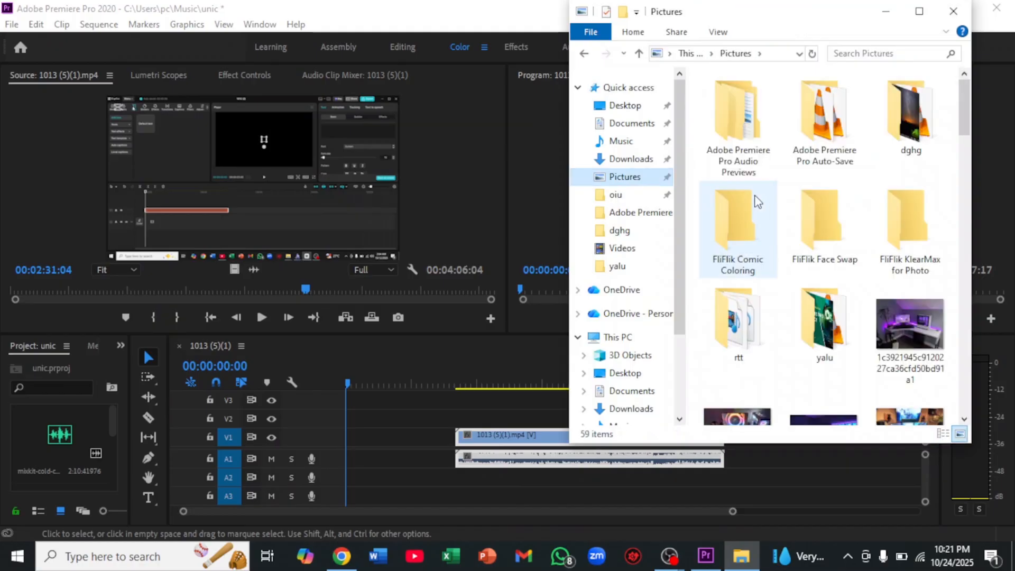
scroll(760, 196, down, 3)
scroll(760, 196, down, 3)
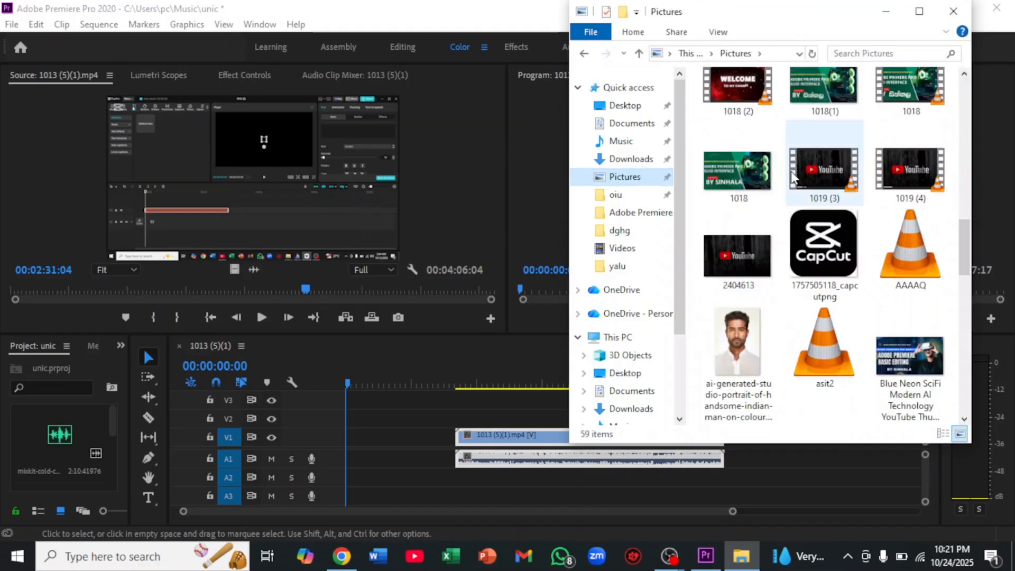
drag(822, 150, 75, 482)
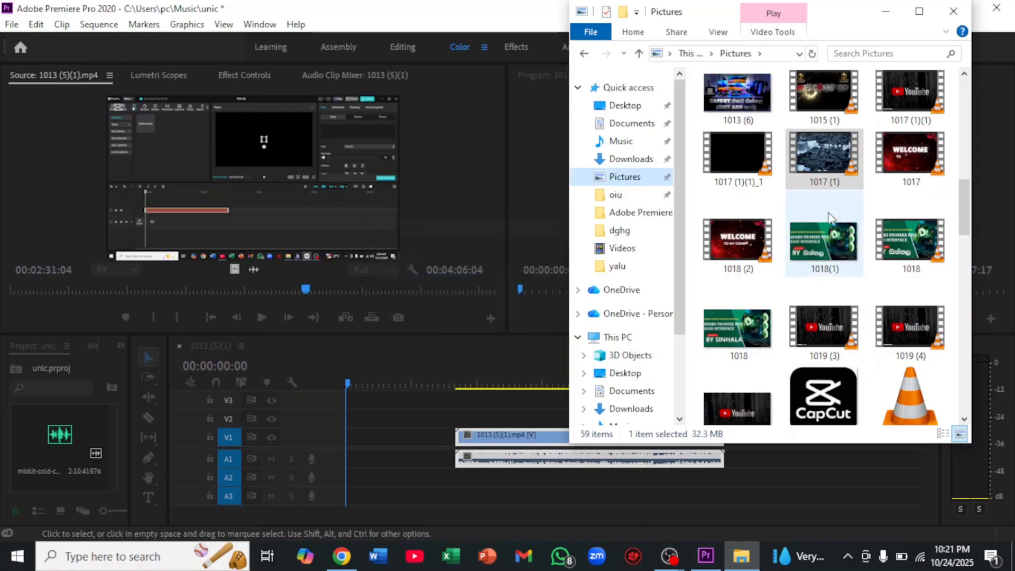
Import the red welcome video "1017" from the Pictures folder into the Project panel
scroll(826, 217, up, 5)
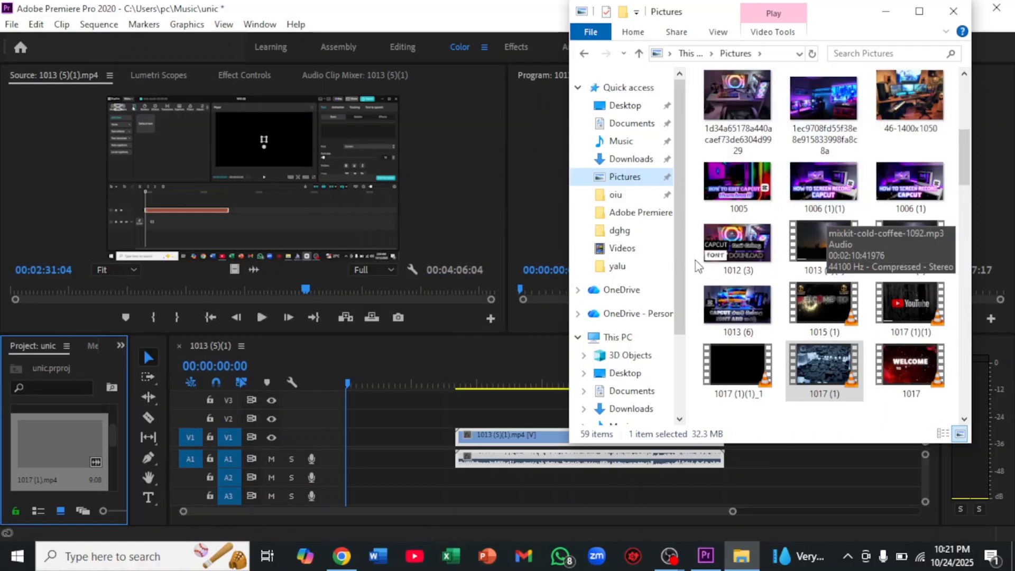
scroll(828, 185, down, 4)
drag(907, 133, 74, 478)
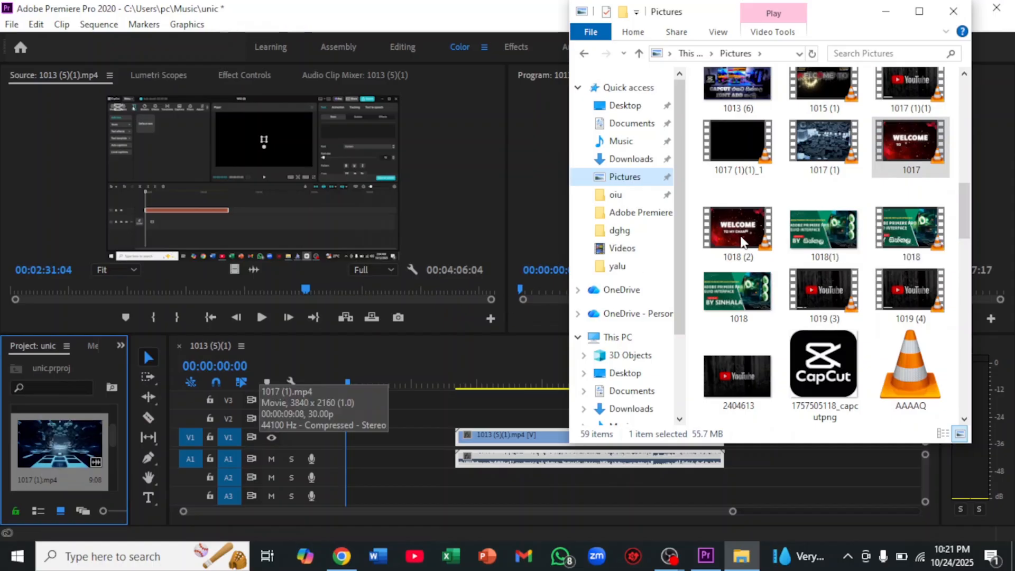
Import the video "1016 (1)" from the OneDrive folder into the Project panel, minimize File Explorer and close the Microsoft OneDrive window
scroll(859, 188, down, 3)
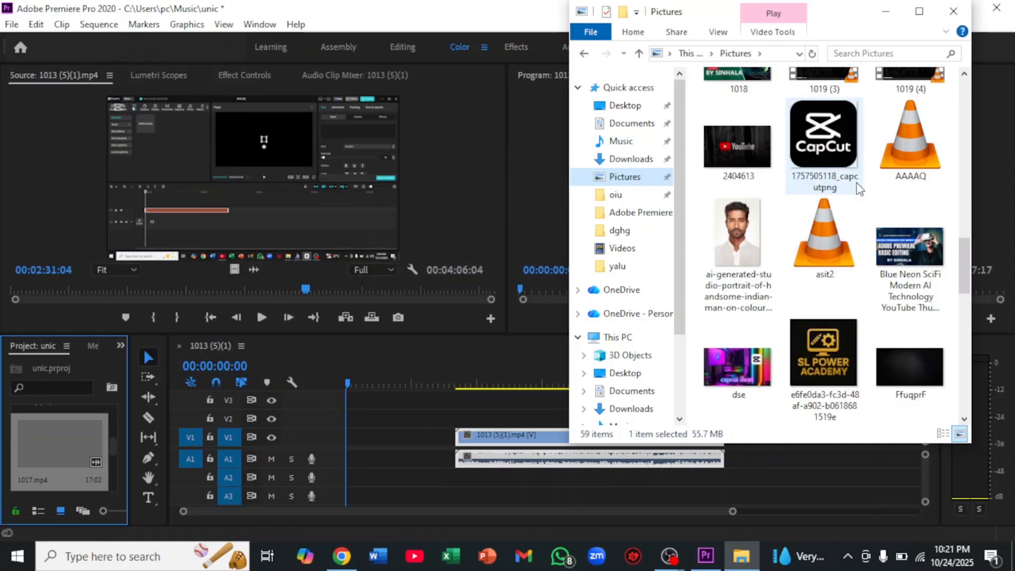
scroll(858, 189, down, 5)
scroll(859, 189, up, 5)
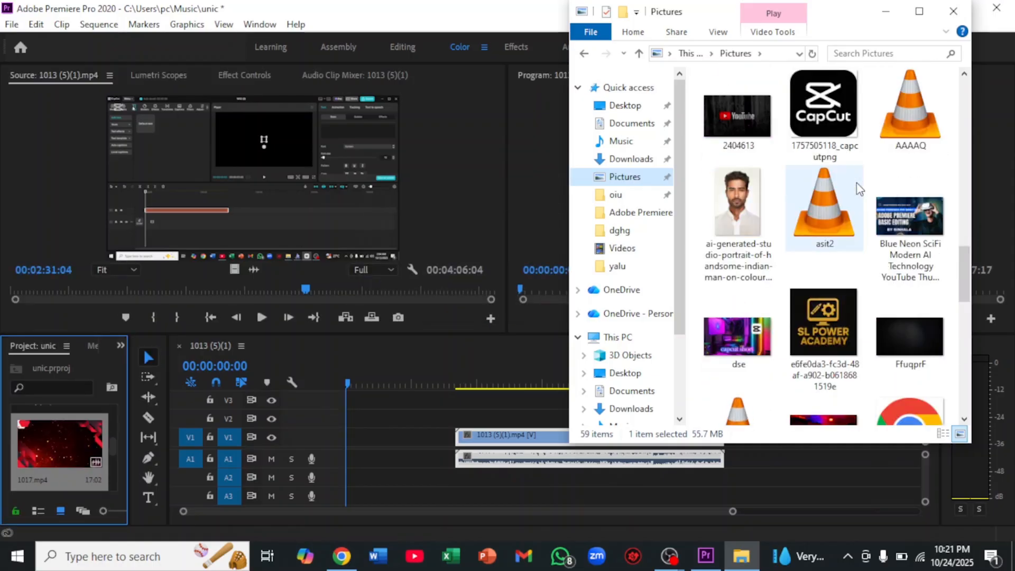
scroll(859, 189, up, 3)
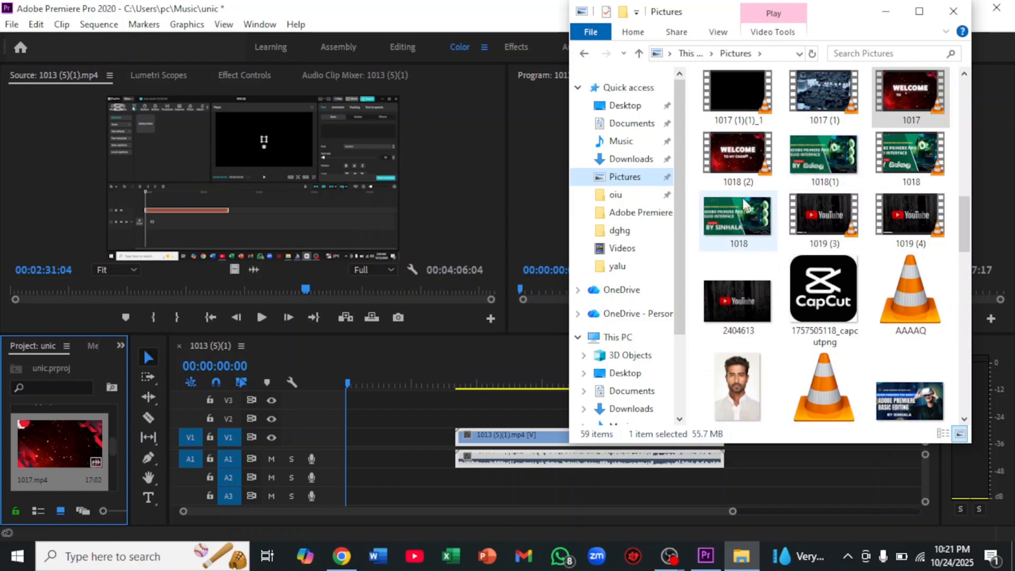
scroll(787, 180, up, 3)
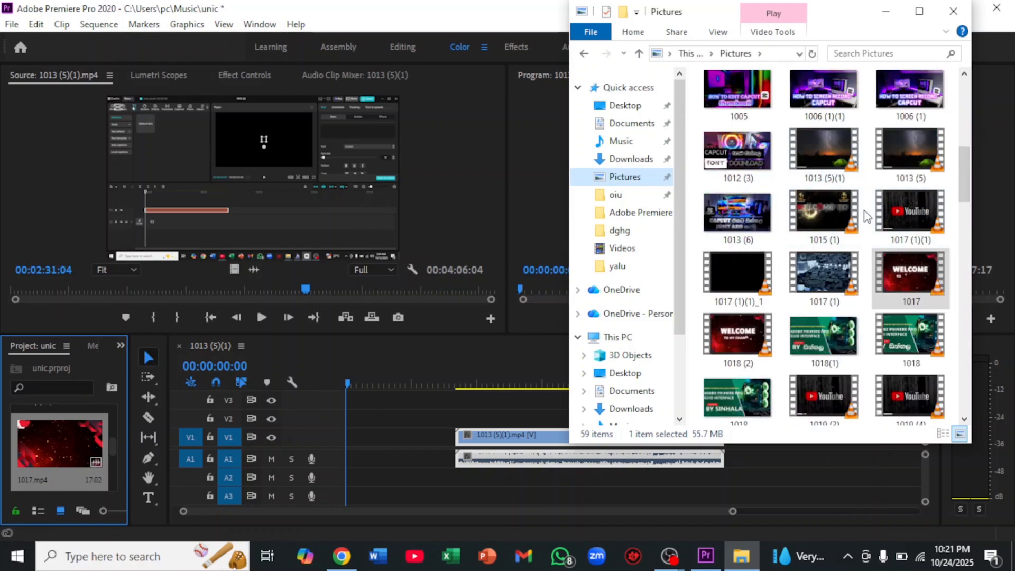
click(642, 314)
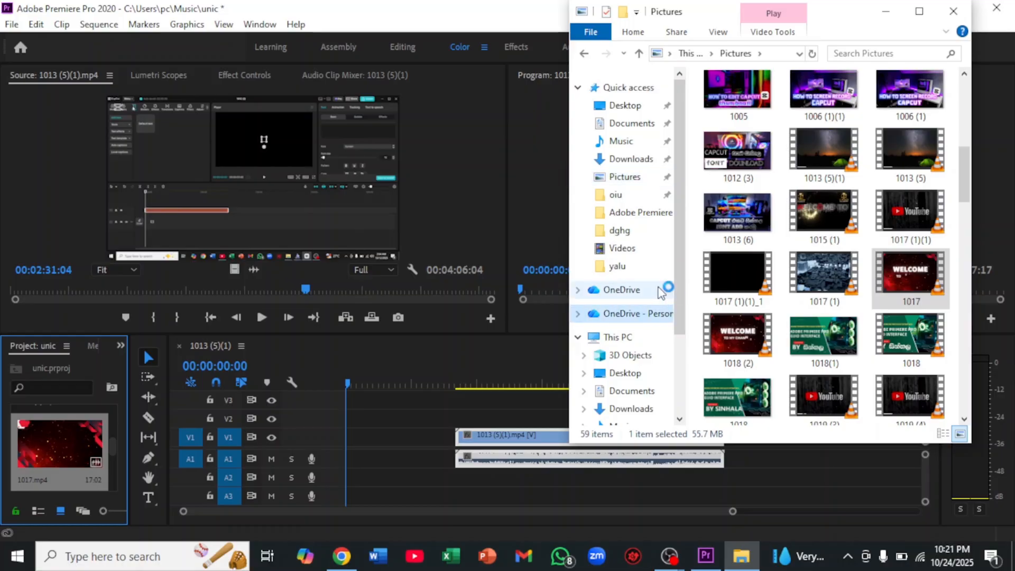
click(623, 290)
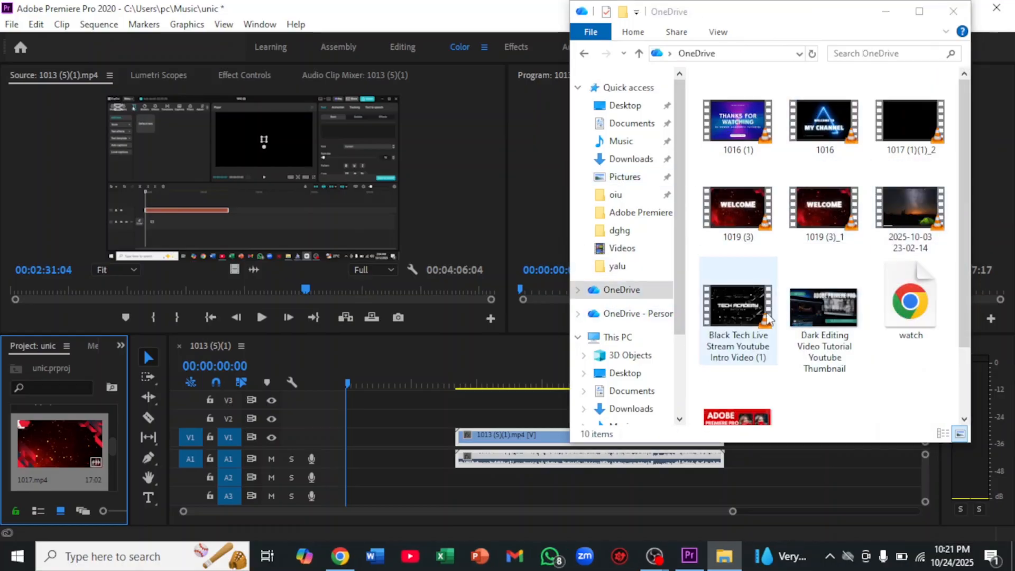
drag(738, 122, 62, 476)
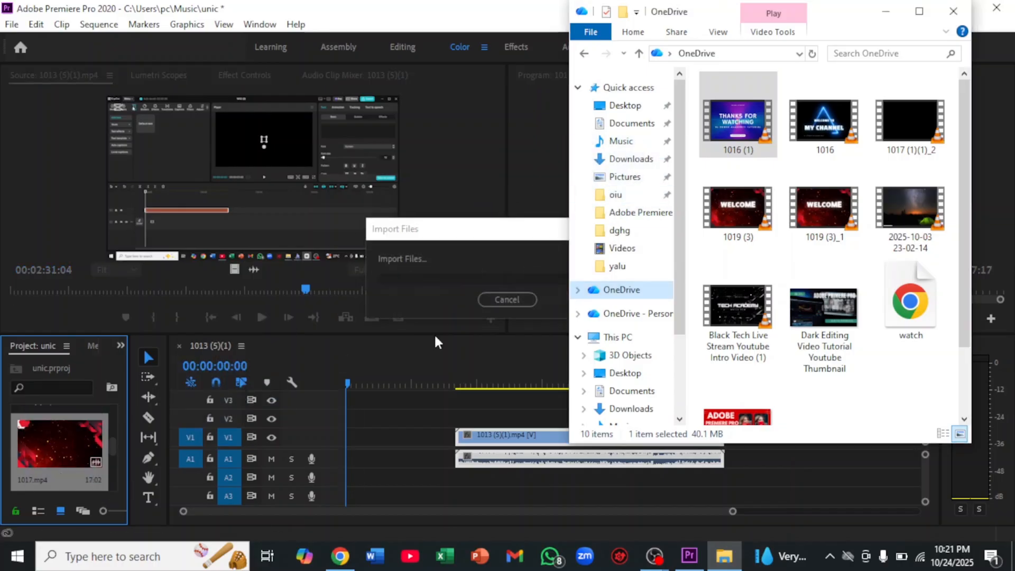
click(884, 11)
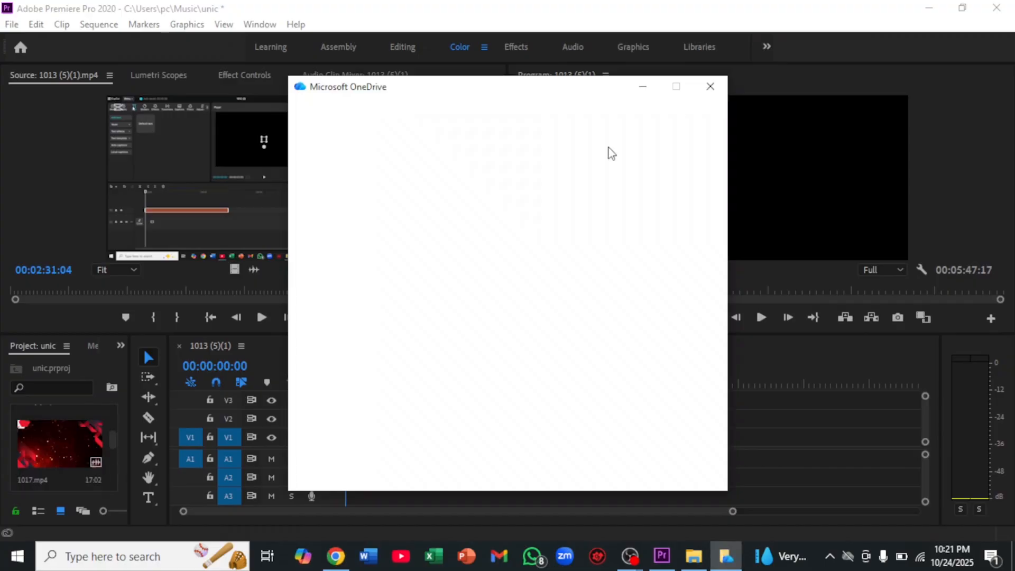
click(709, 86)
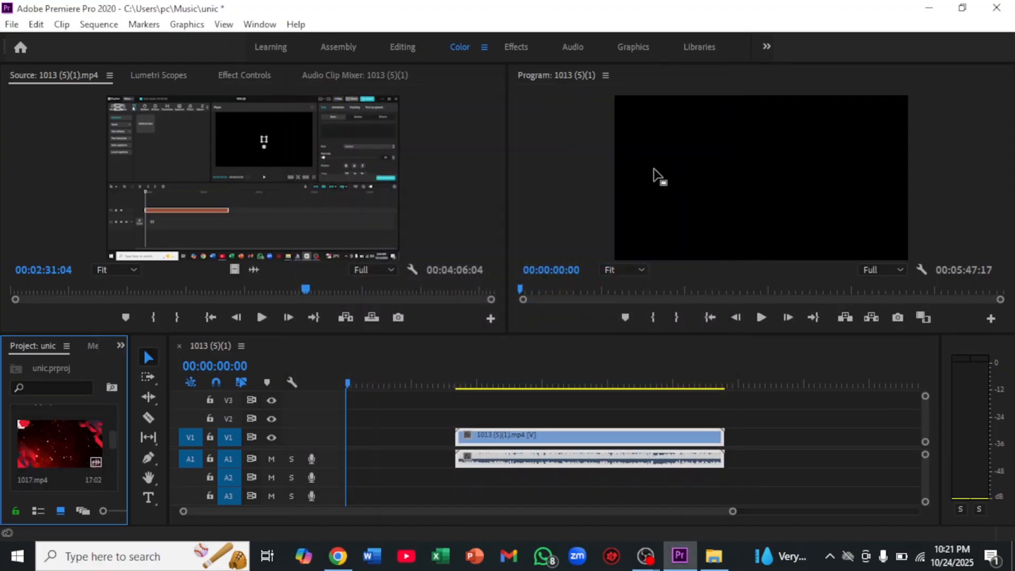
Move the playhead to the start of the "1013 (5)(1)" clip and play the sequence in the Program monitor
drag(349, 381, 459, 392)
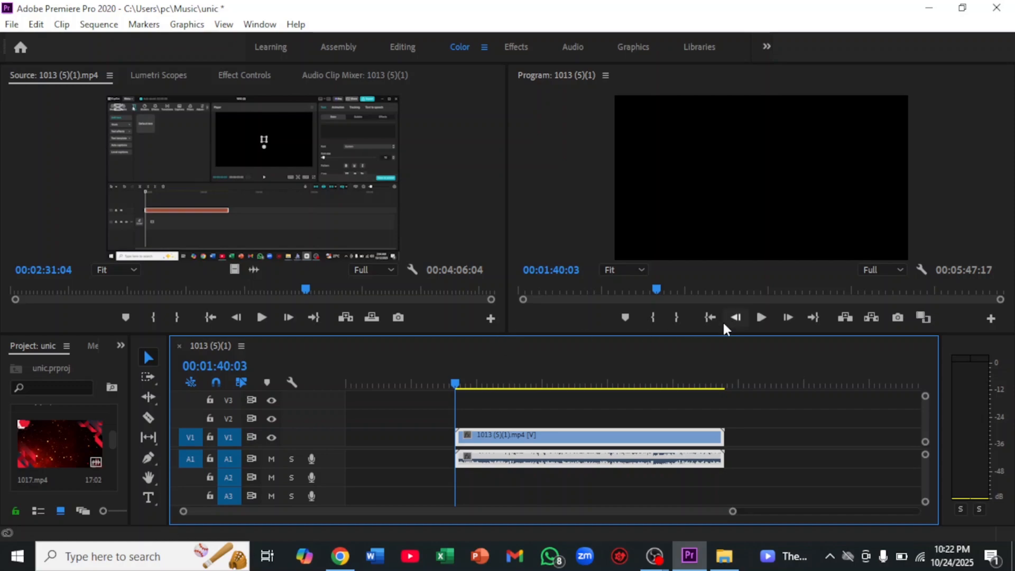
click(758, 324)
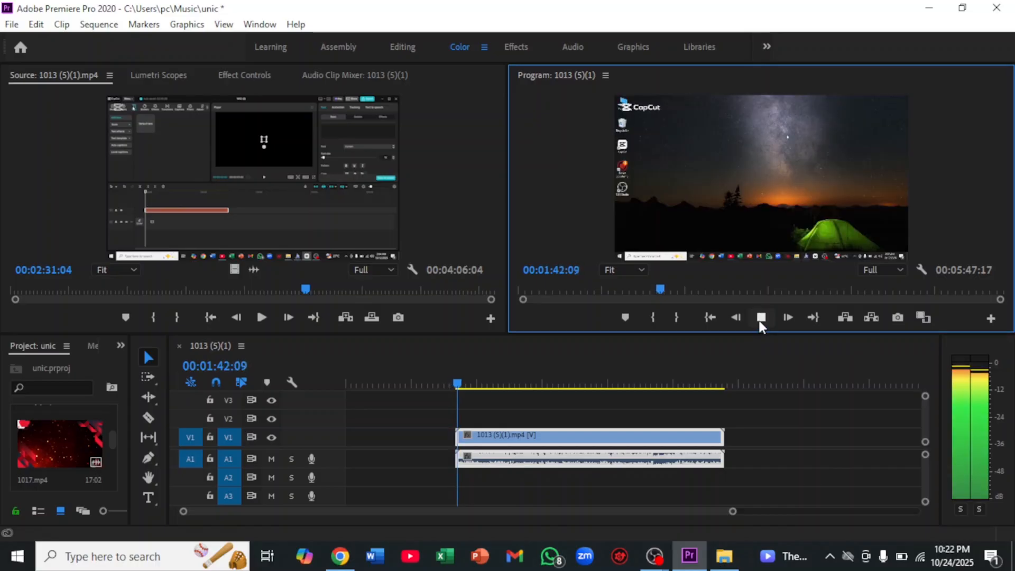
Stop playback, open the "1017" welcome video in the Source monitor and place it on V1 directly before the "1013 (5)(1)" clip
click(759, 320)
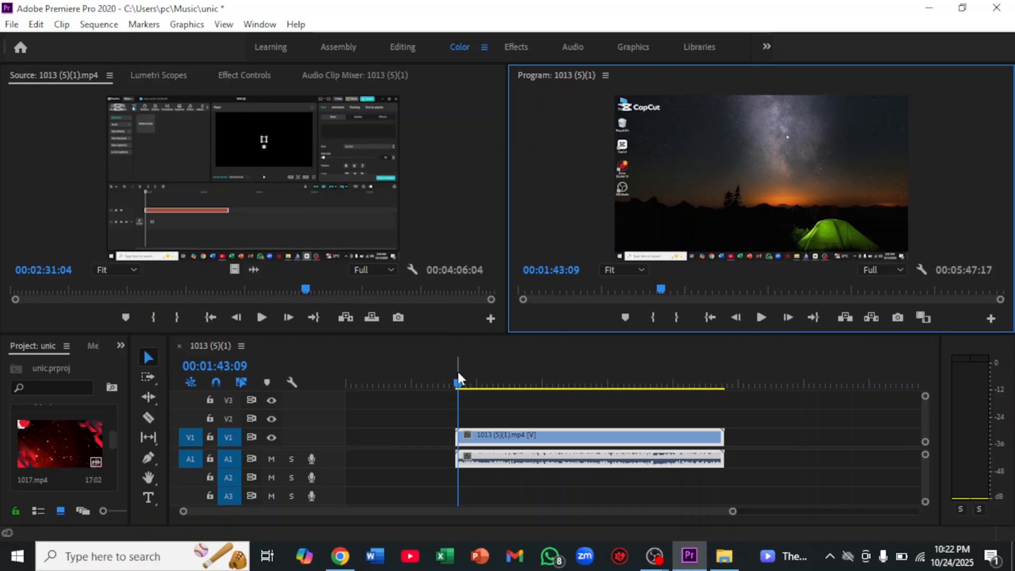
drag(459, 382, 439, 385)
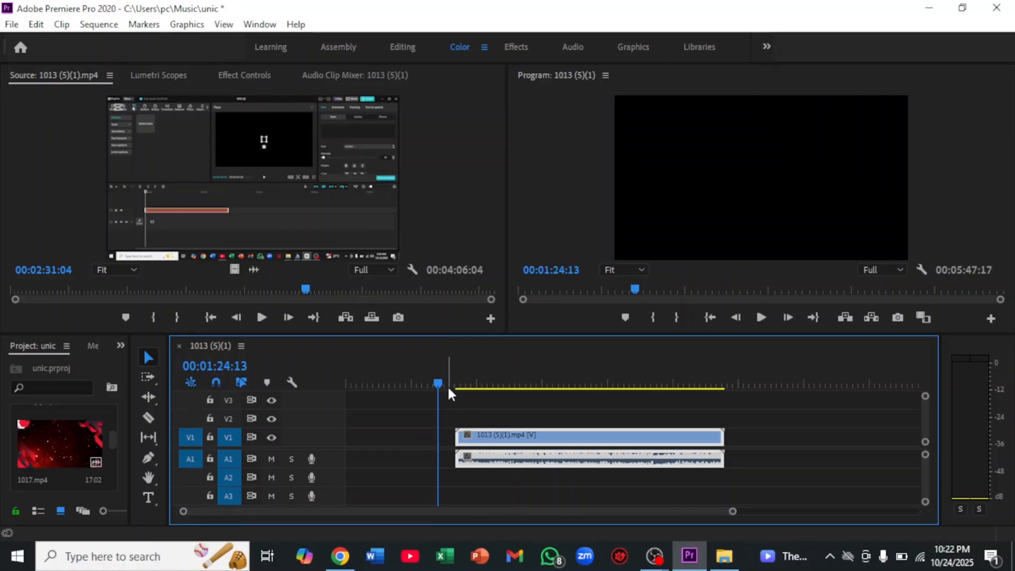
drag(441, 385, 788, 408)
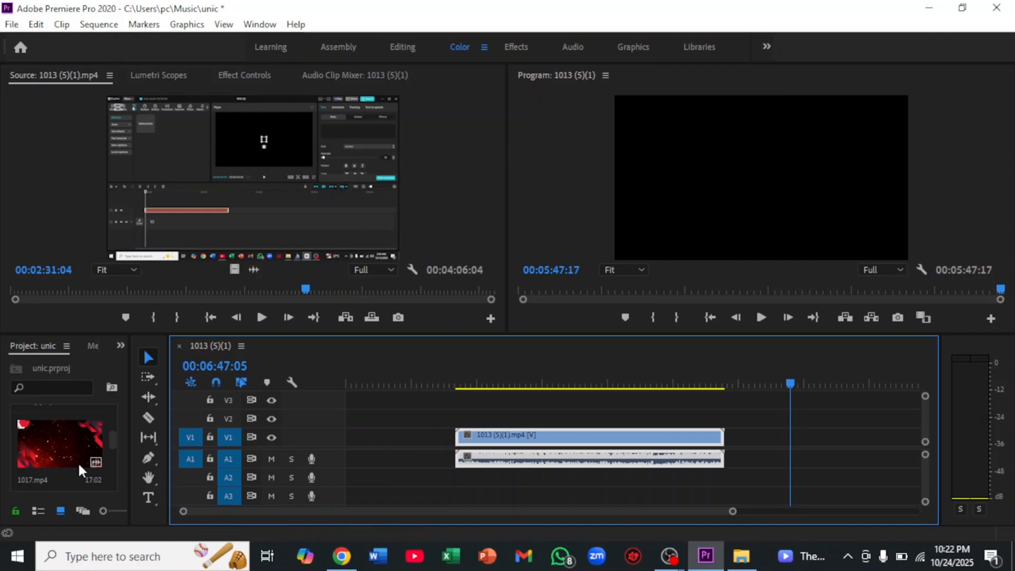
double_click(53, 452)
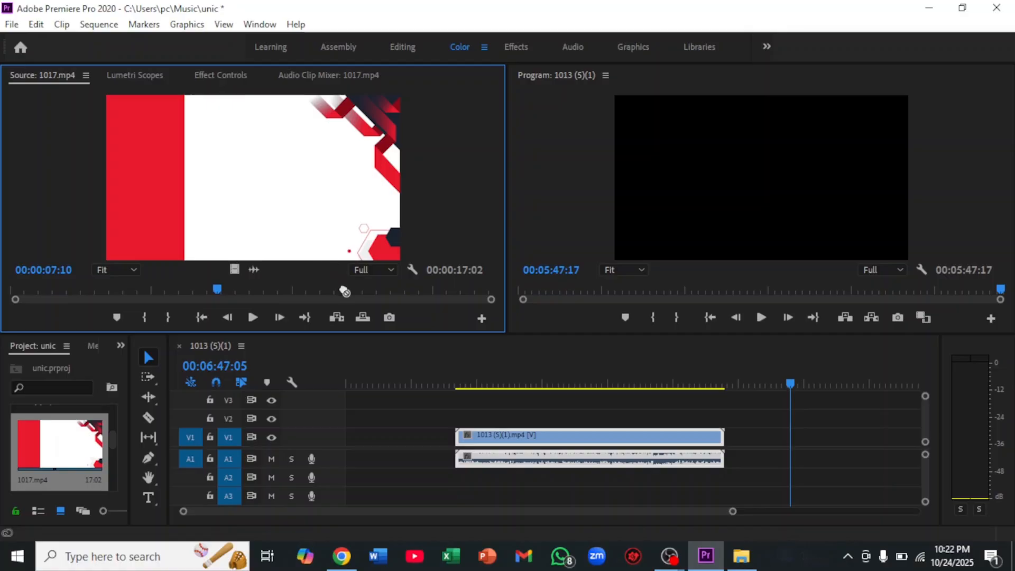
drag(390, 362, 453, 423)
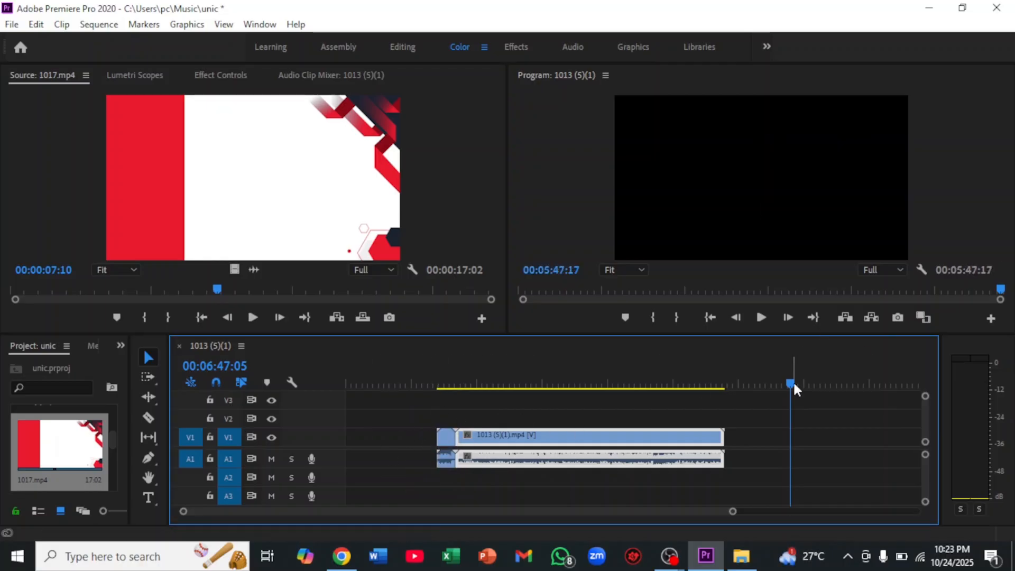
Play the sequence from the start of the "1017" clip through its join with "1013 (5)(1)"
drag(793, 384, 437, 404)
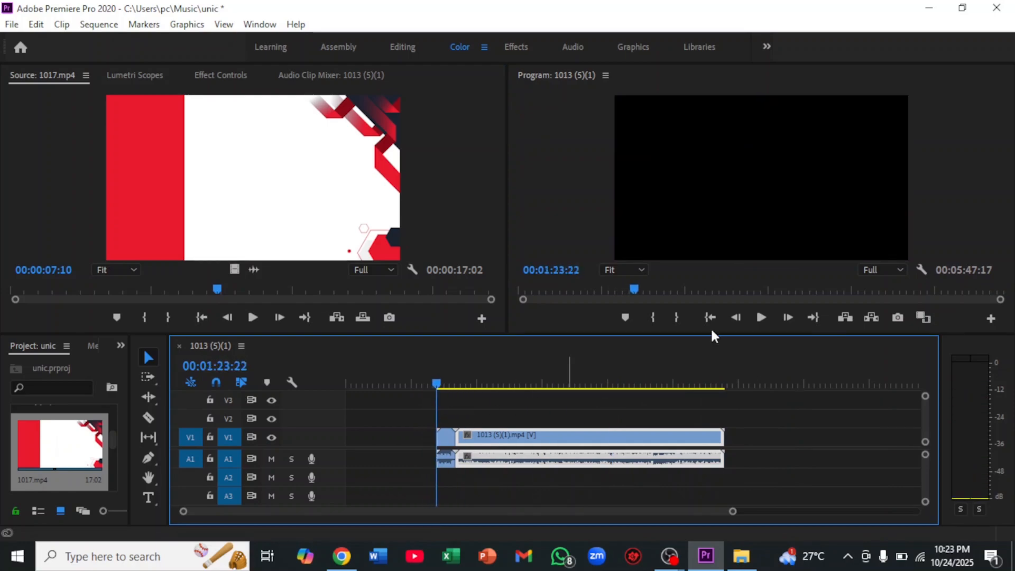
click(762, 316)
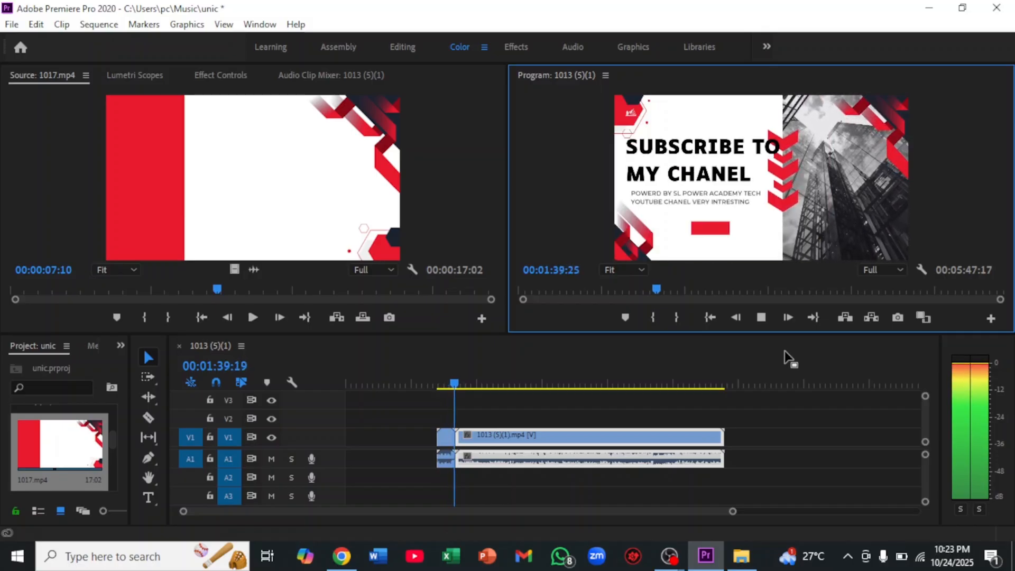
click(760, 316)
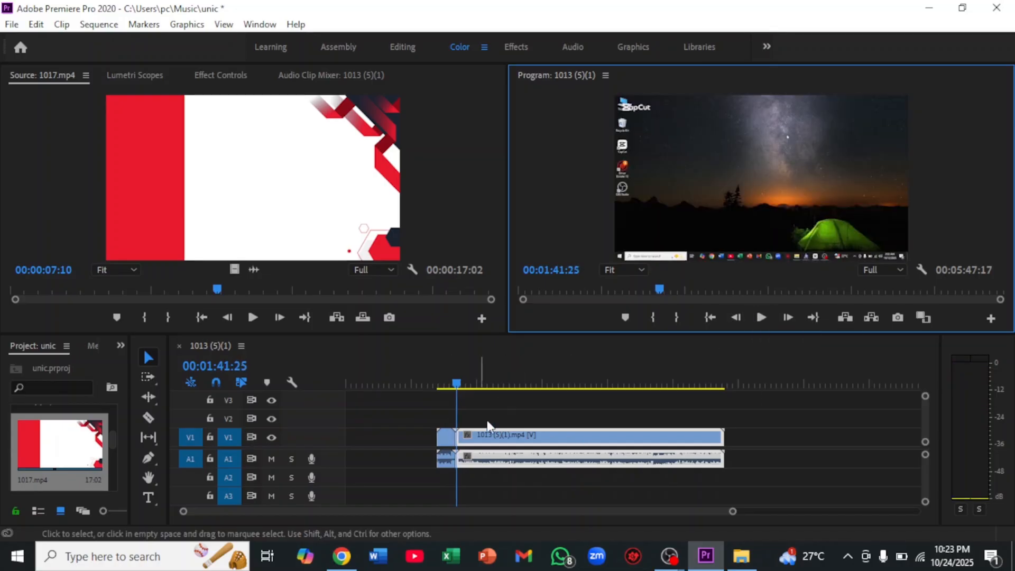
Preview the "1013 (5)(1)" clip to find a cut point and split it with the Razor tool at 00:02:23:08
drag(455, 389, 404, 381)
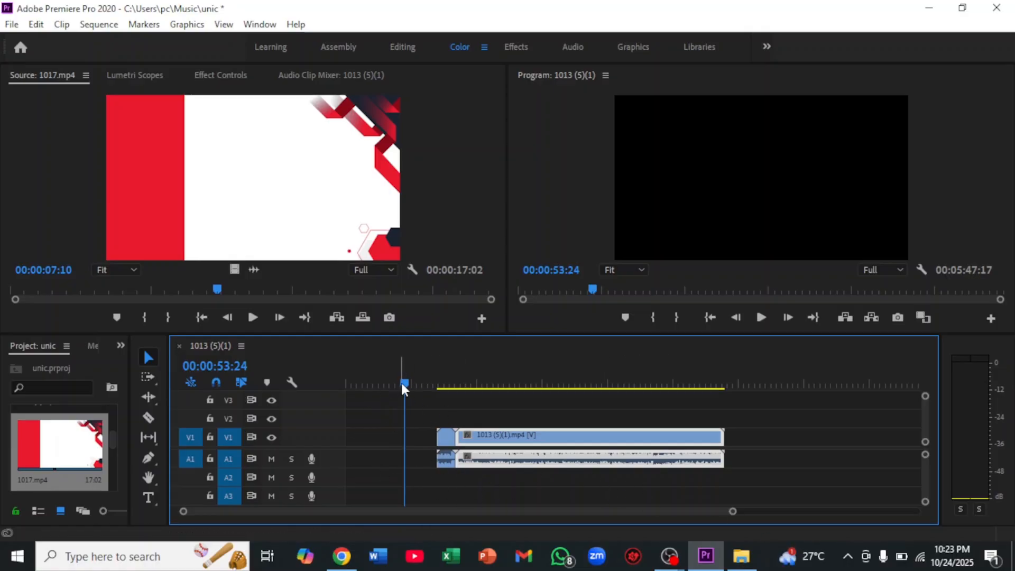
drag(402, 384, 493, 393)
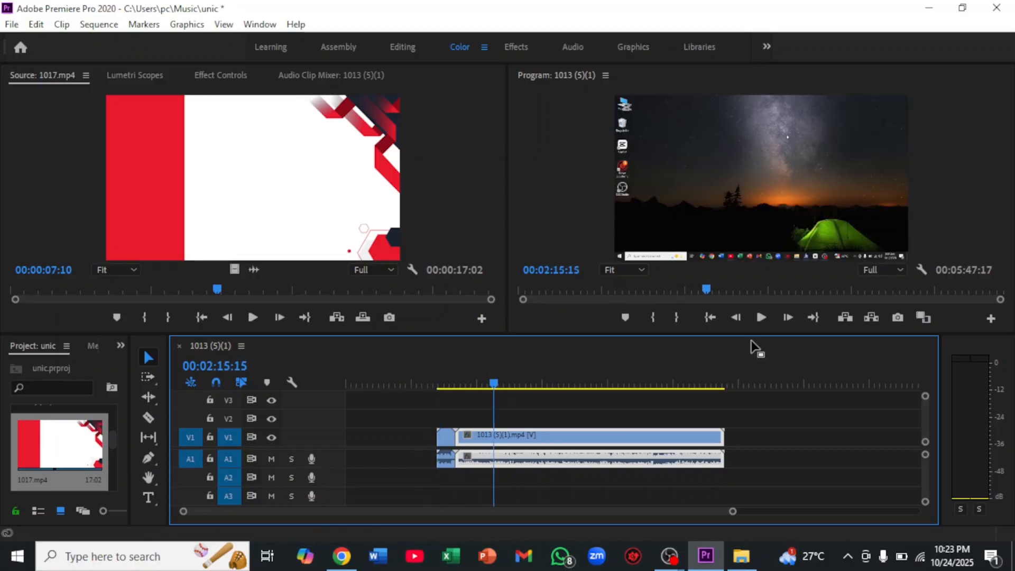
click(759, 318)
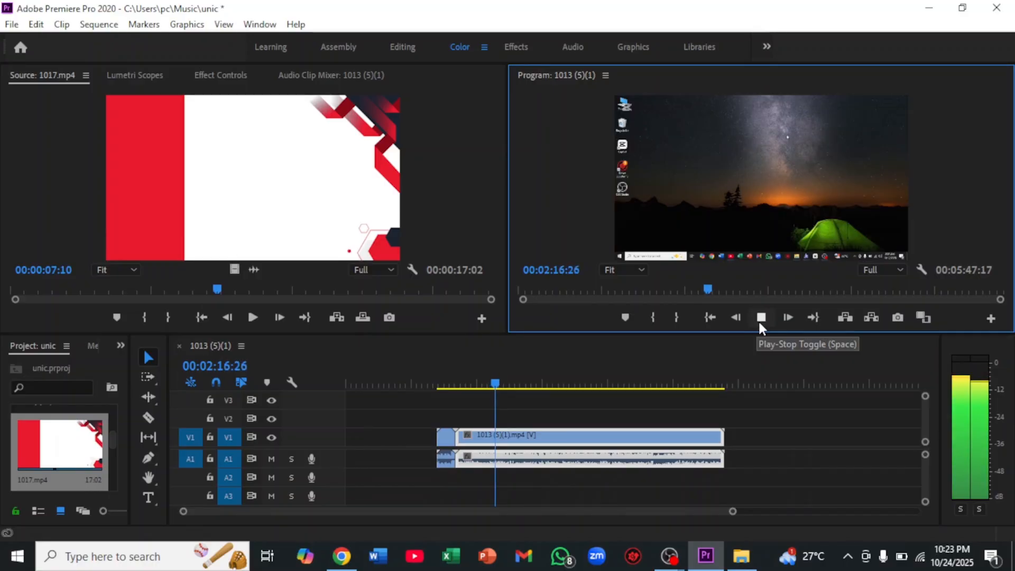
click(760, 318)
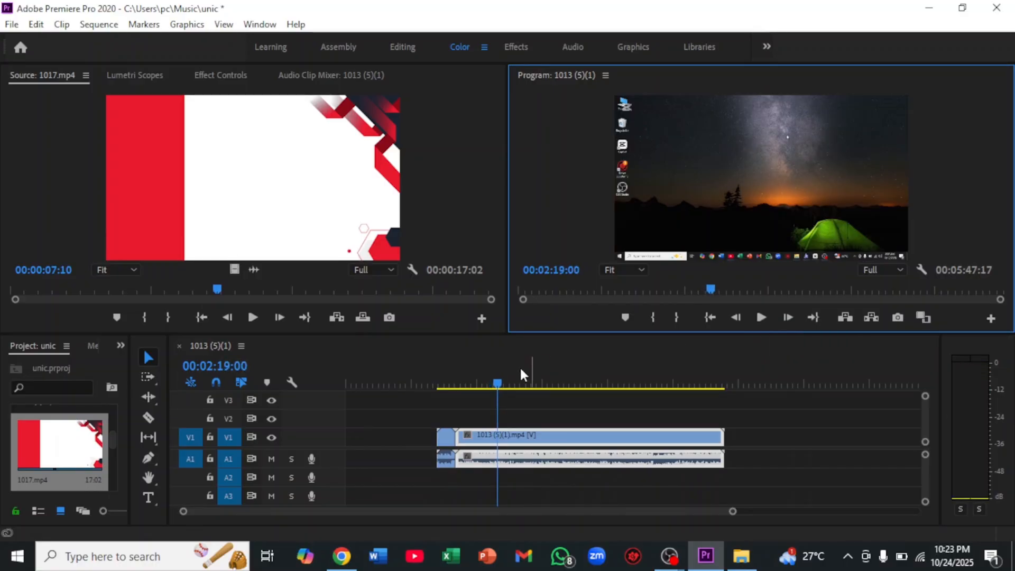
click(500, 382)
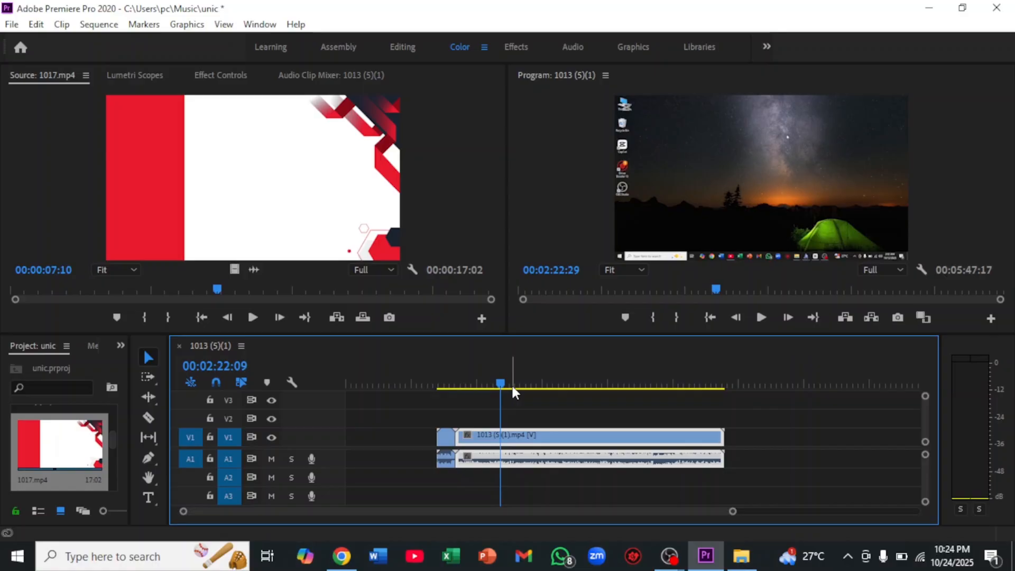
click(761, 318)
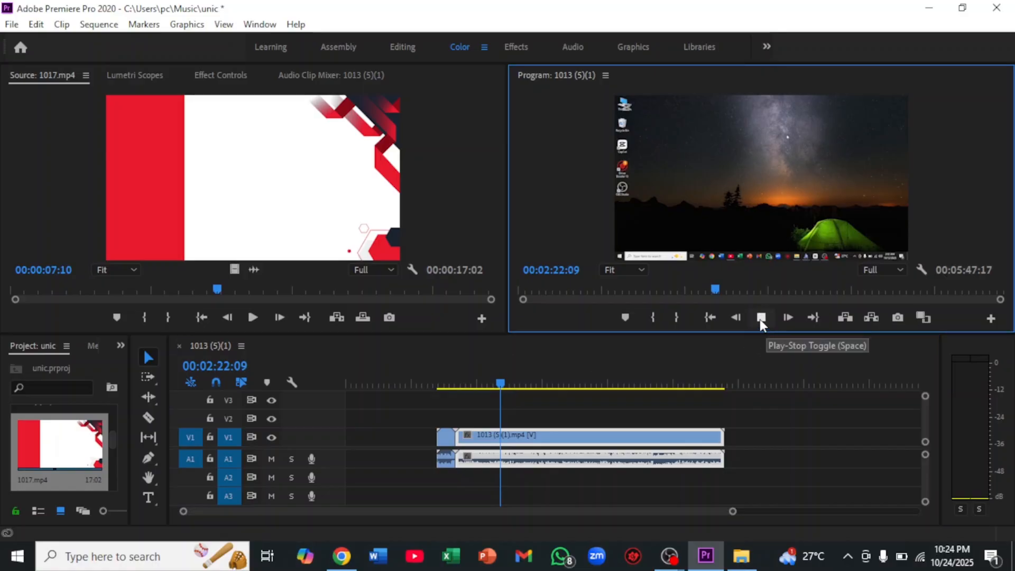
click(761, 319)
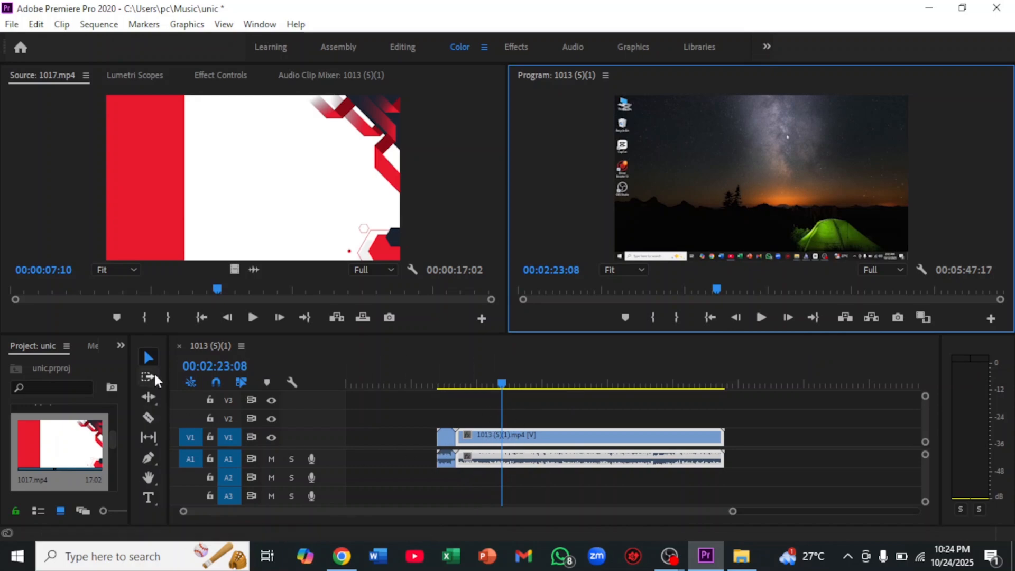
click(148, 418)
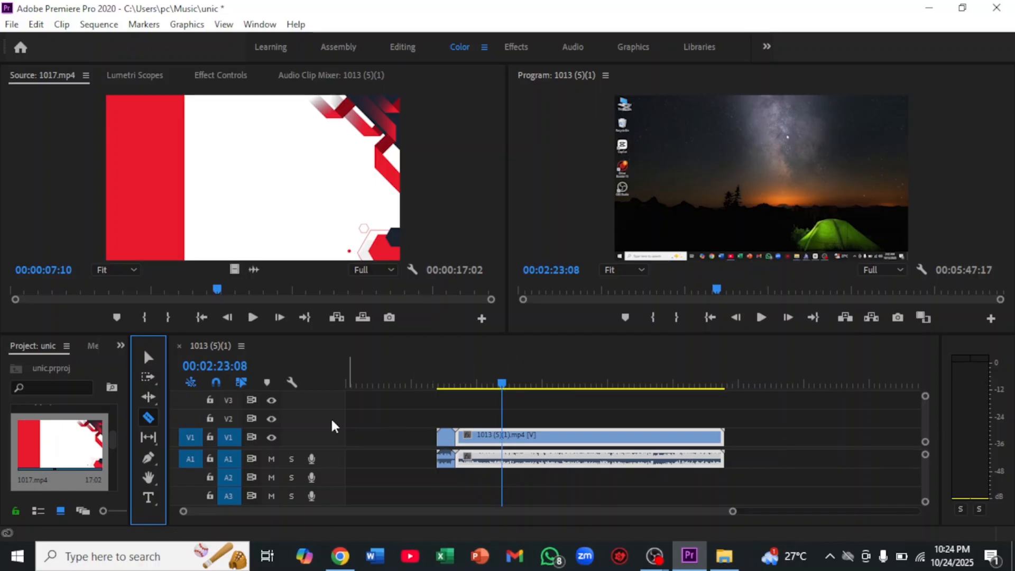
click(507, 449)
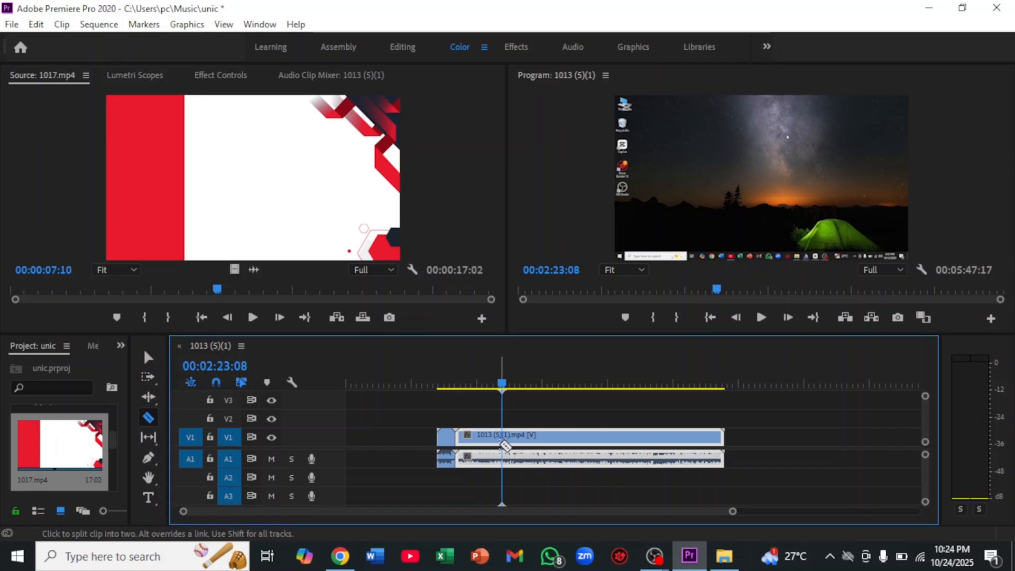
click(507, 448)
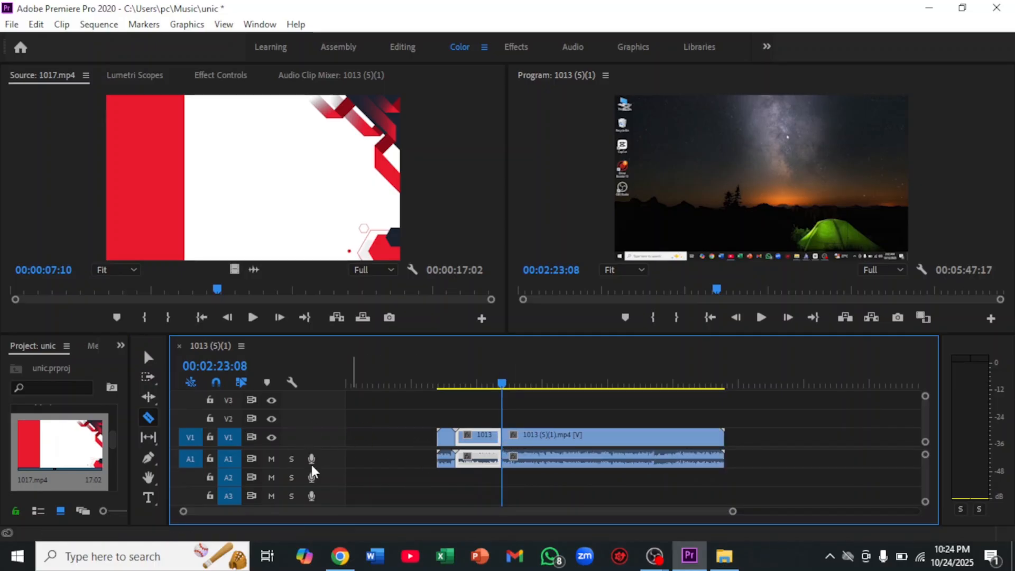
Move the part of "1013 (5)(1)" after the cut further along the Timeline to open a gap
click(143, 357)
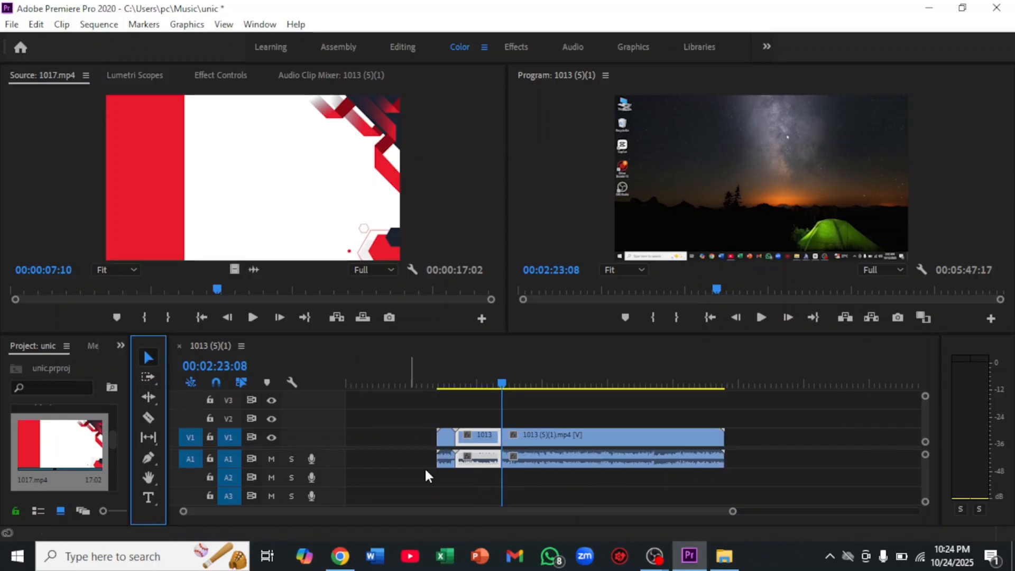
click(556, 448)
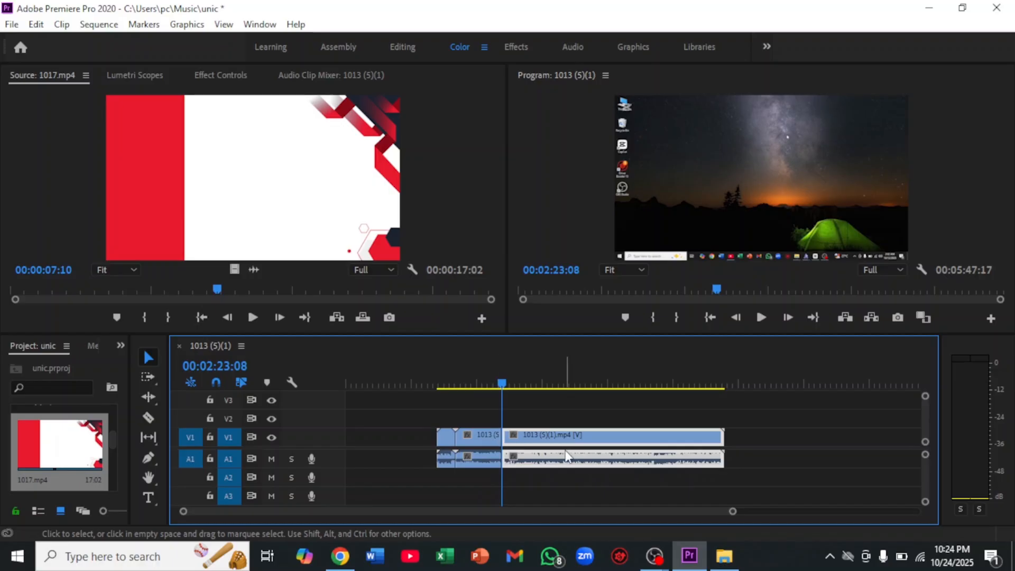
drag(581, 445, 616, 445)
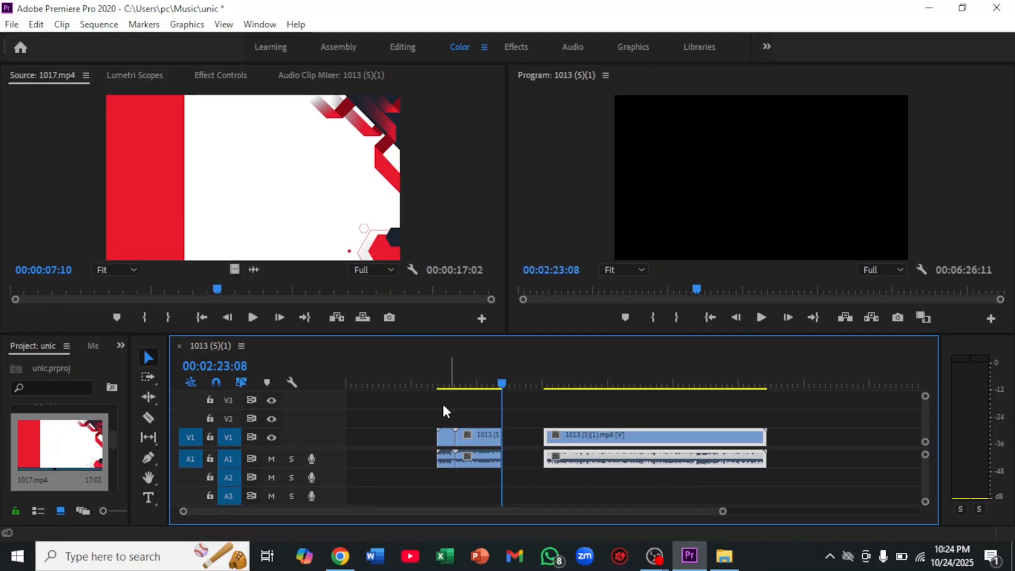
Open the "1017 (1)" video in the Source monitor and place it in the gap directly after the first part of "1013 (5)(1)"
drag(502, 378, 490, 379)
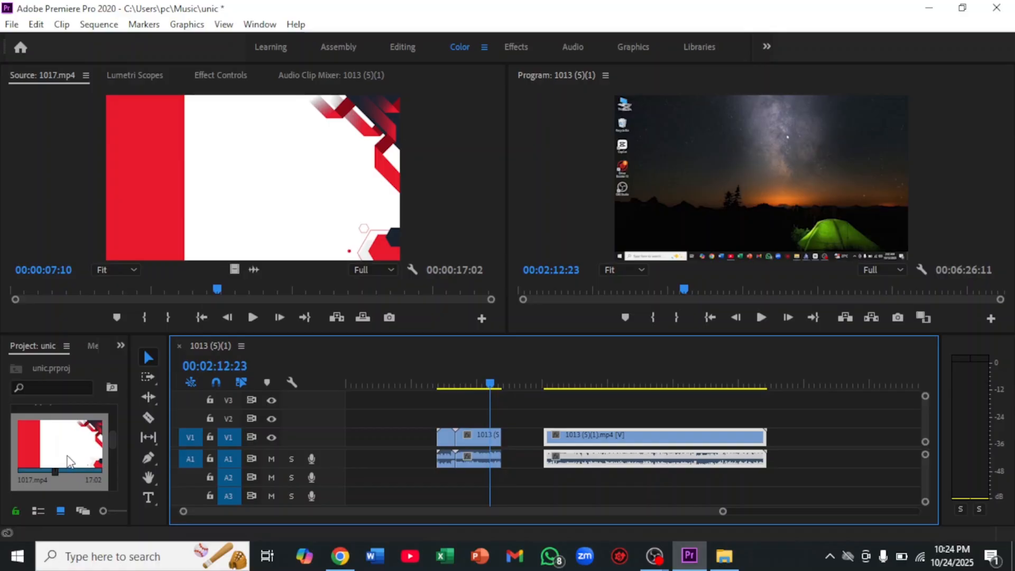
scroll(67, 457, up, 2)
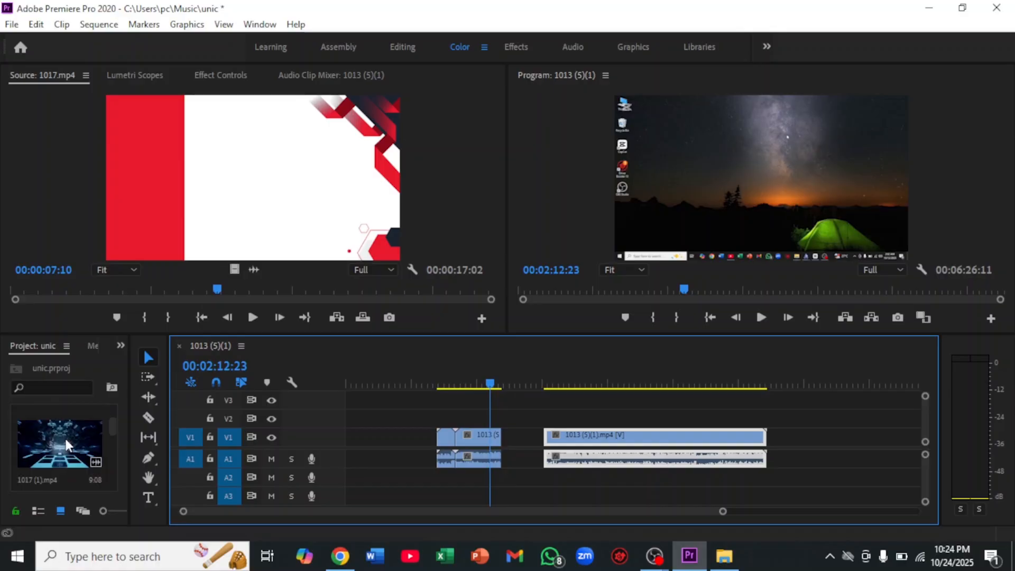
double_click(50, 440)
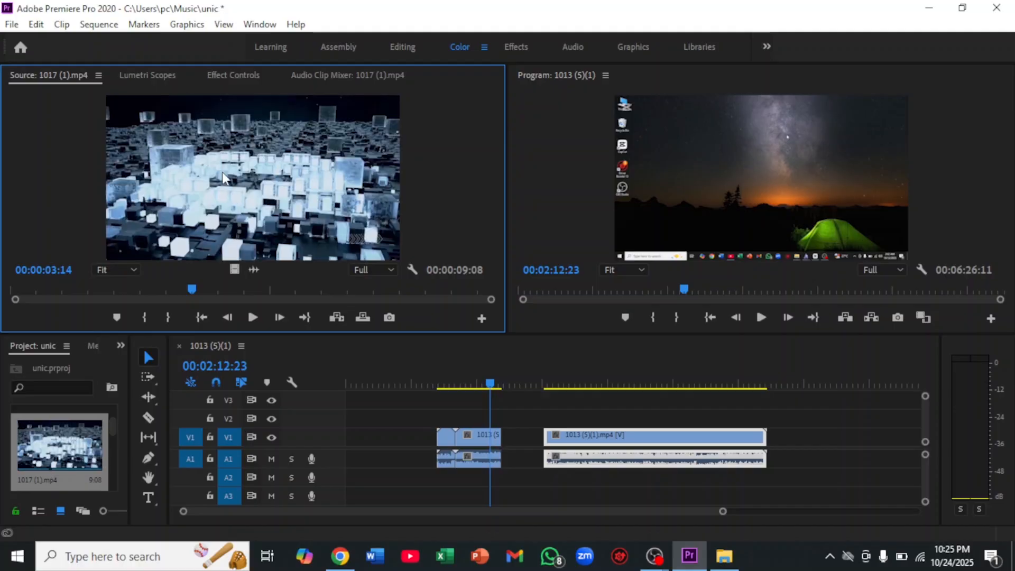
drag(223, 172, 528, 423)
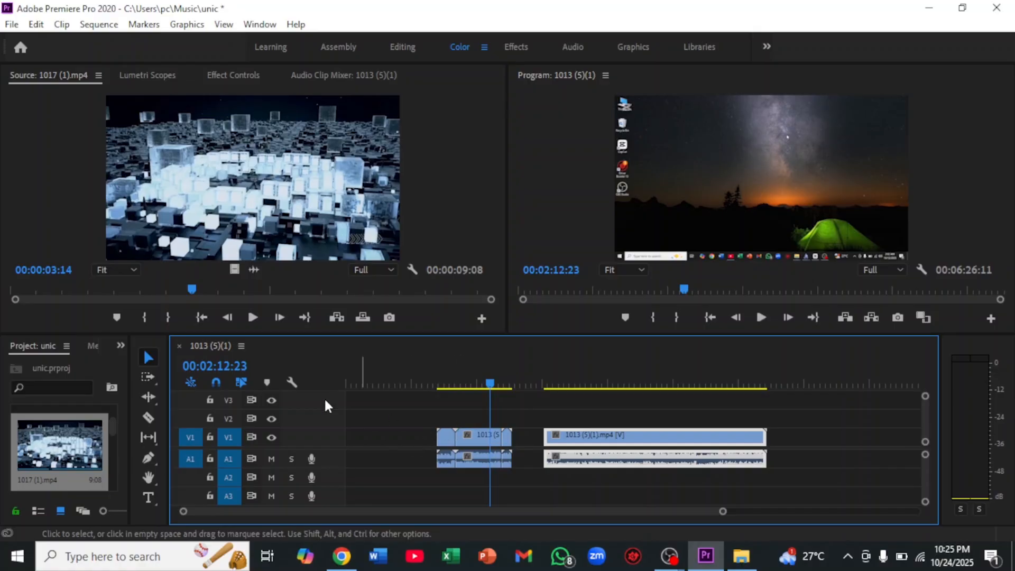
Move the playhead to 00:02:31:05 and close the gap by moving the second part of "1013 (5)(1)" against the "1017 (1)" clip
click(216, 381)
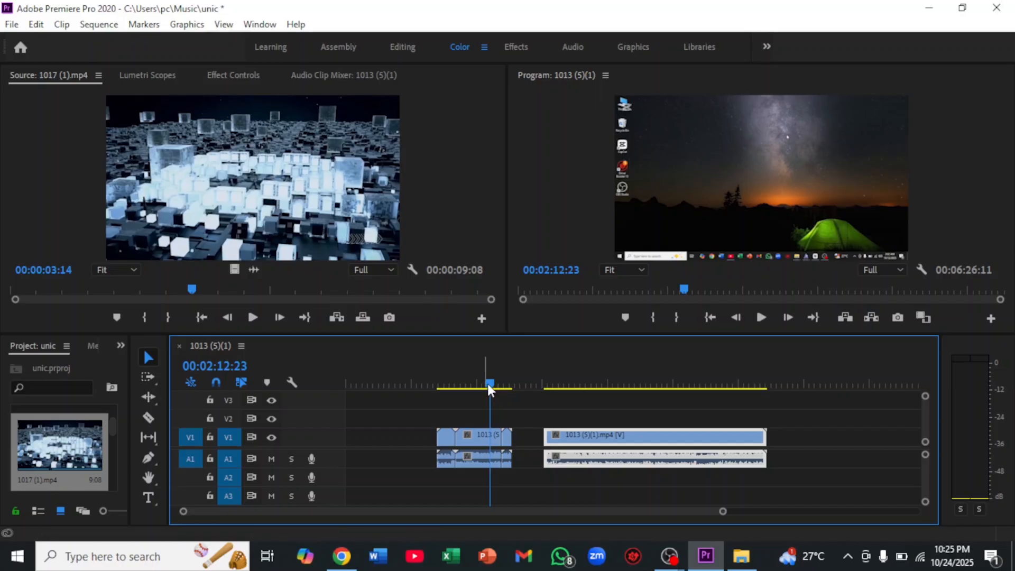
drag(491, 383, 511, 384)
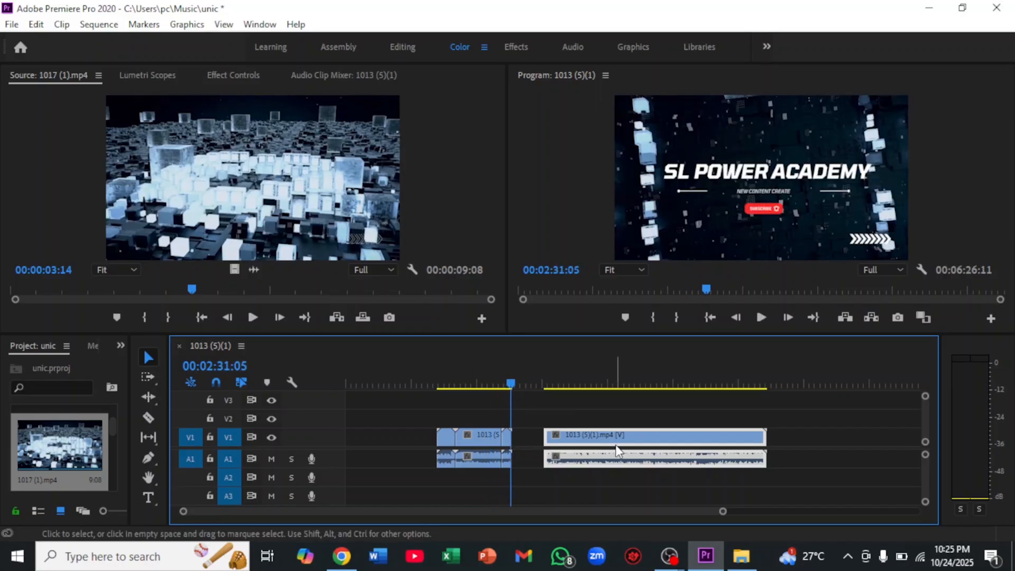
drag(615, 445, 515, 435)
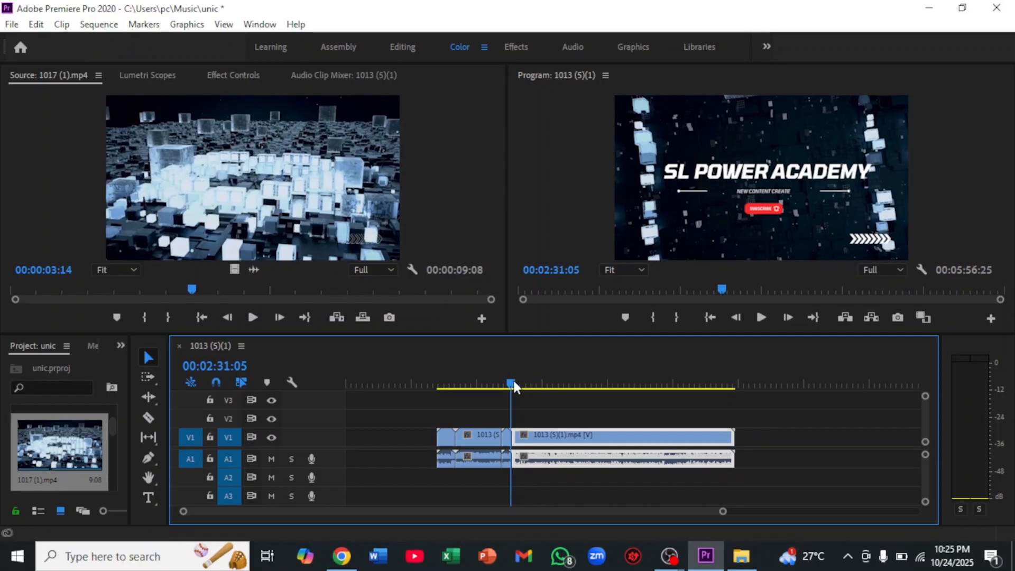
Play the join between "1017 (1)" and the second part of "1013 (5)(1)", and the last seconds of the sequence from 00:05:54:02
drag(513, 382, 504, 385)
click(757, 317)
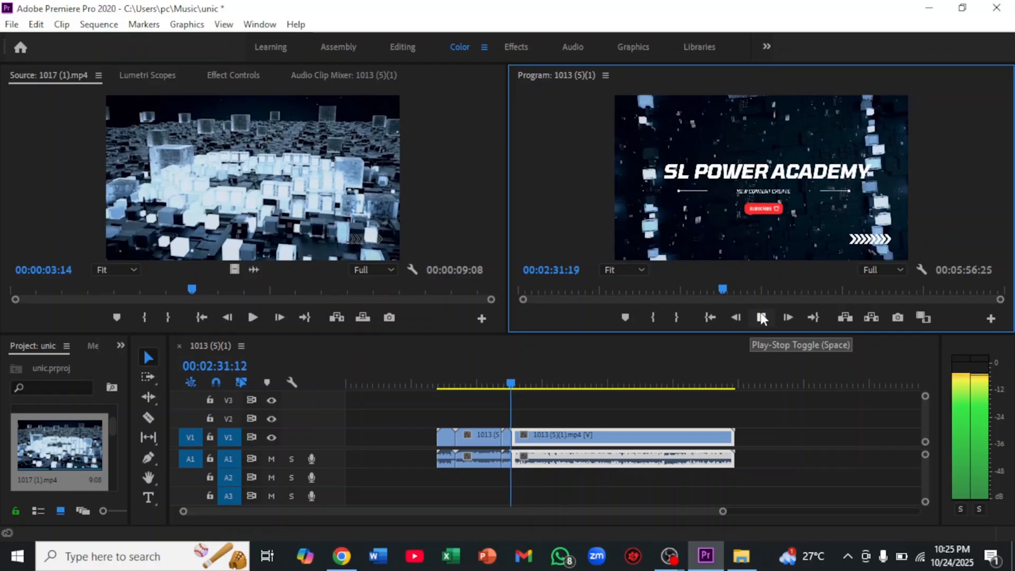
click(761, 317)
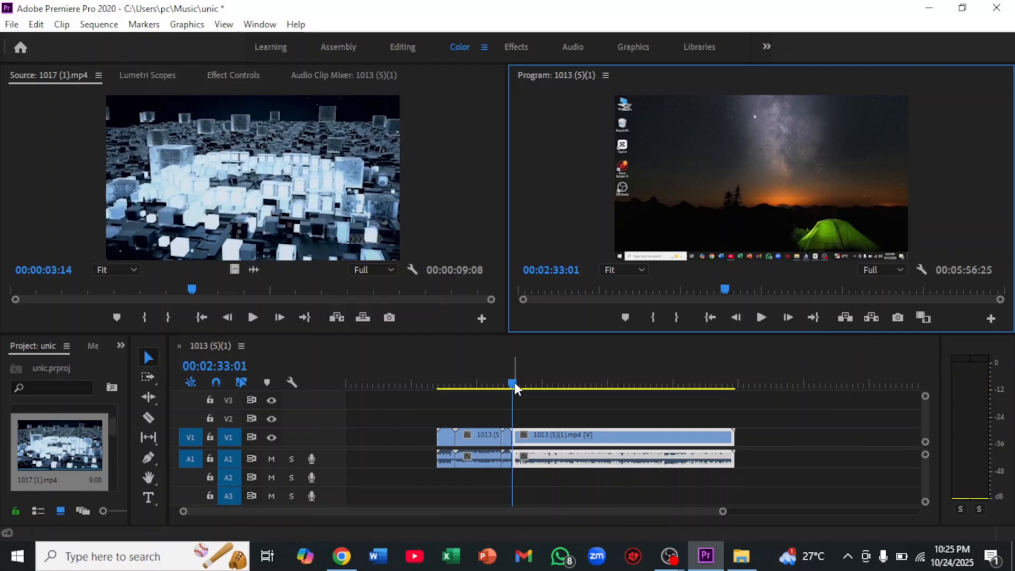
drag(510, 385, 732, 395)
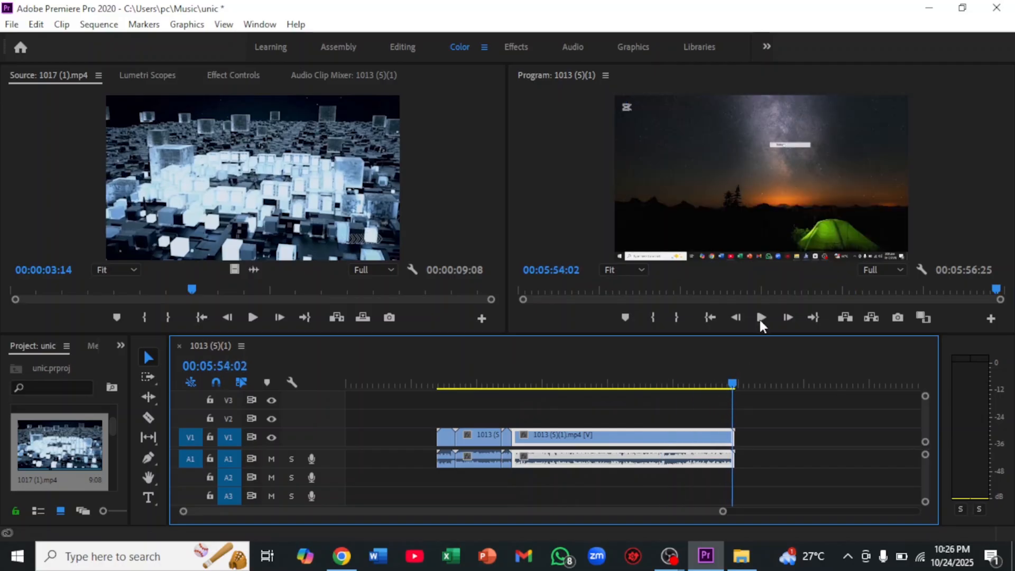
click(760, 317)
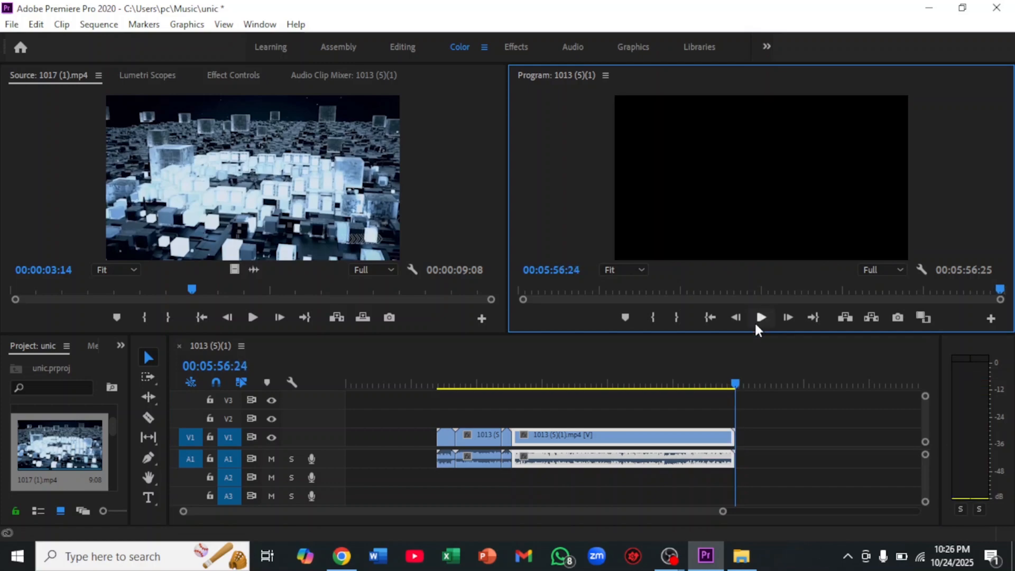
Open the "1016 (1)" ending video in the Source monitor and place it directly after the second part of "1013 (5)(1)"
click(734, 382)
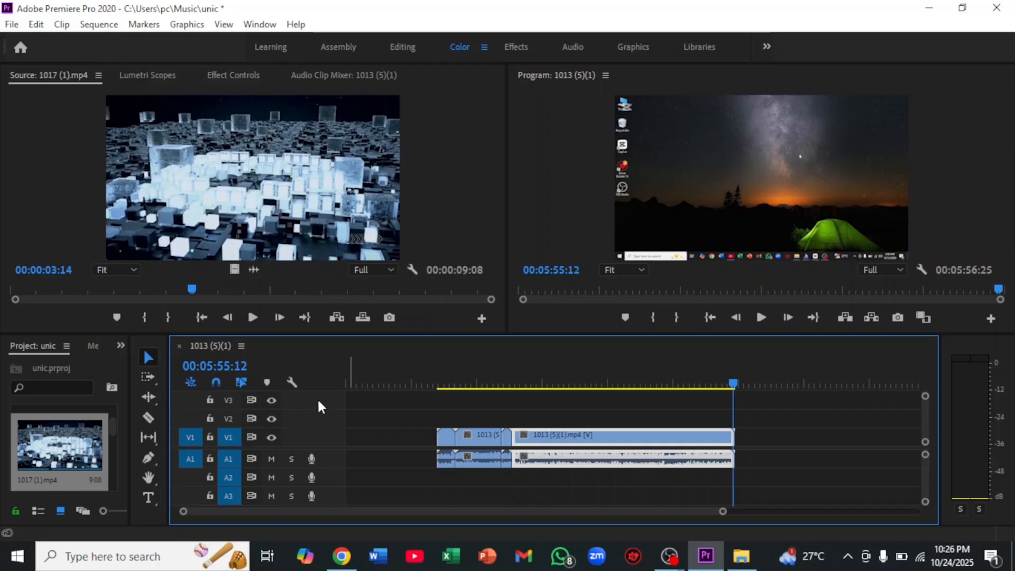
scroll(45, 453, down, 4)
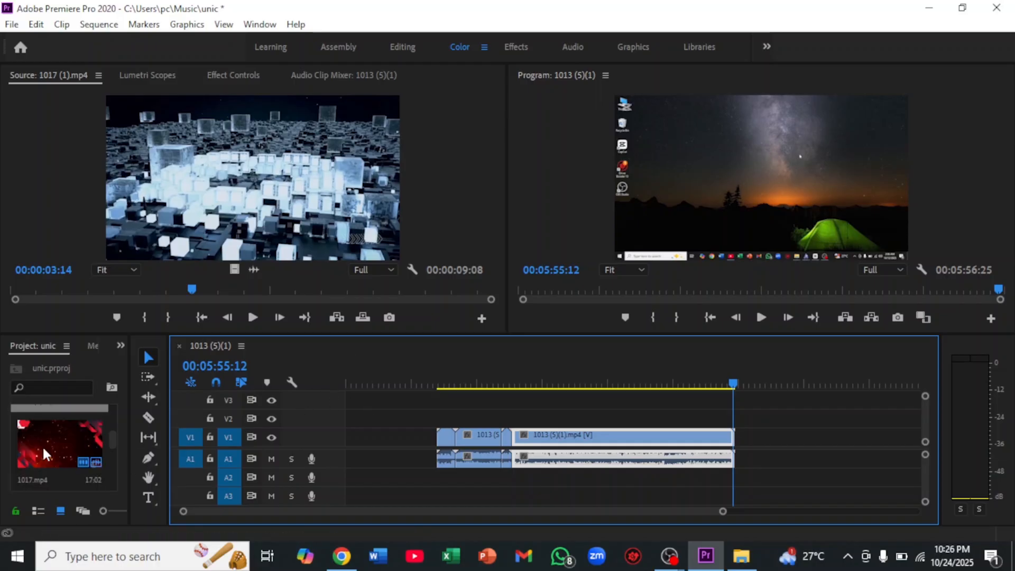
scroll(48, 430, up, 2)
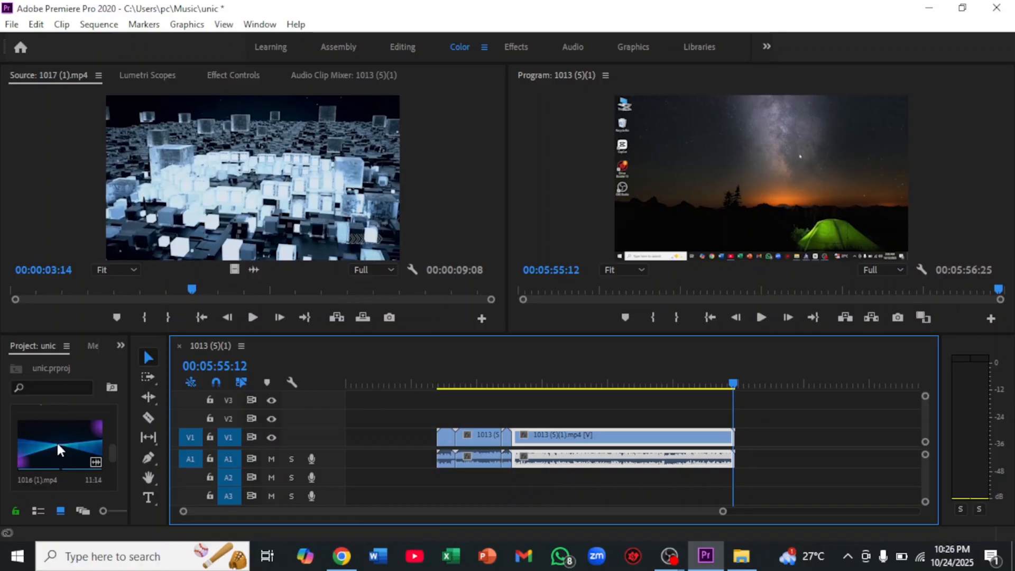
double_click(60, 445)
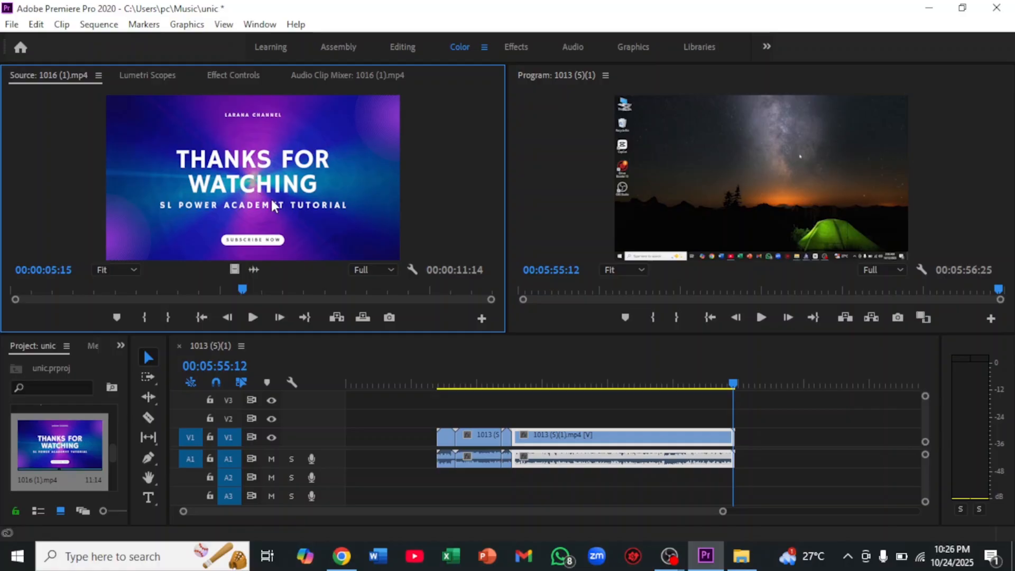
drag(480, 312, 739, 444)
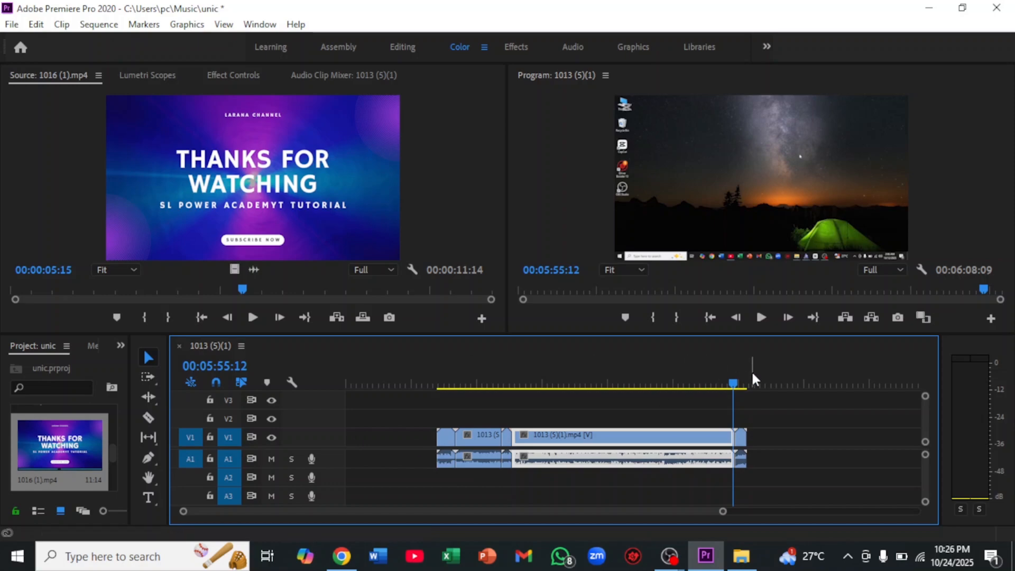
Play the sequence from 00:05:54:22 across the join between the second part of "1013 (5)(1)" and the ending
drag(735, 383, 684, 388)
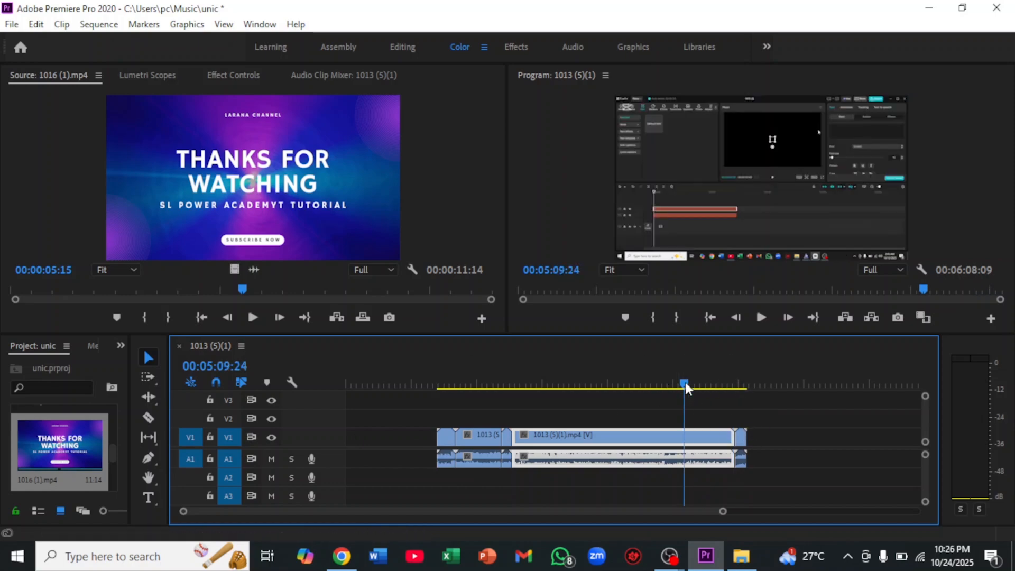
drag(685, 382, 734, 388)
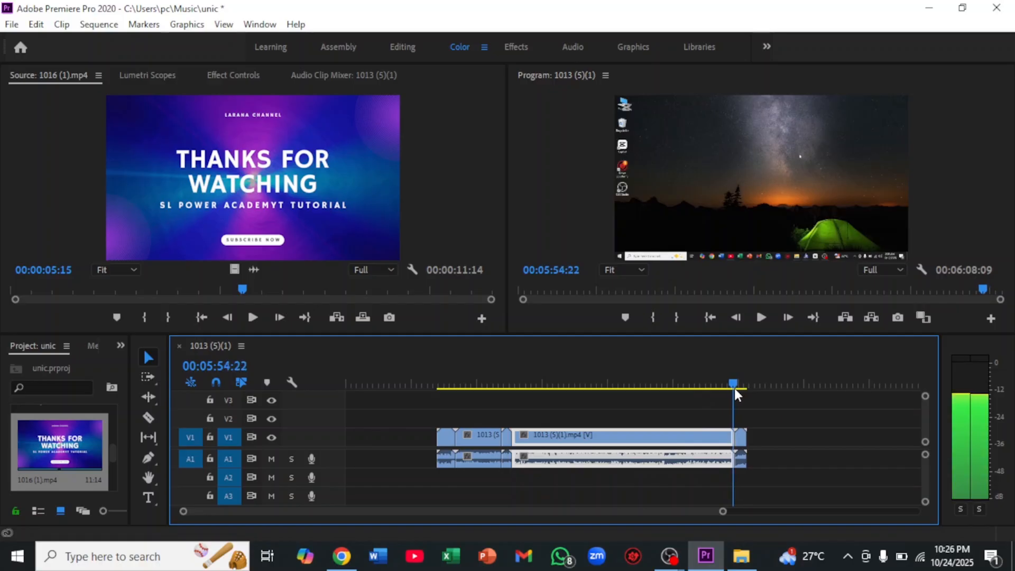
click(760, 316)
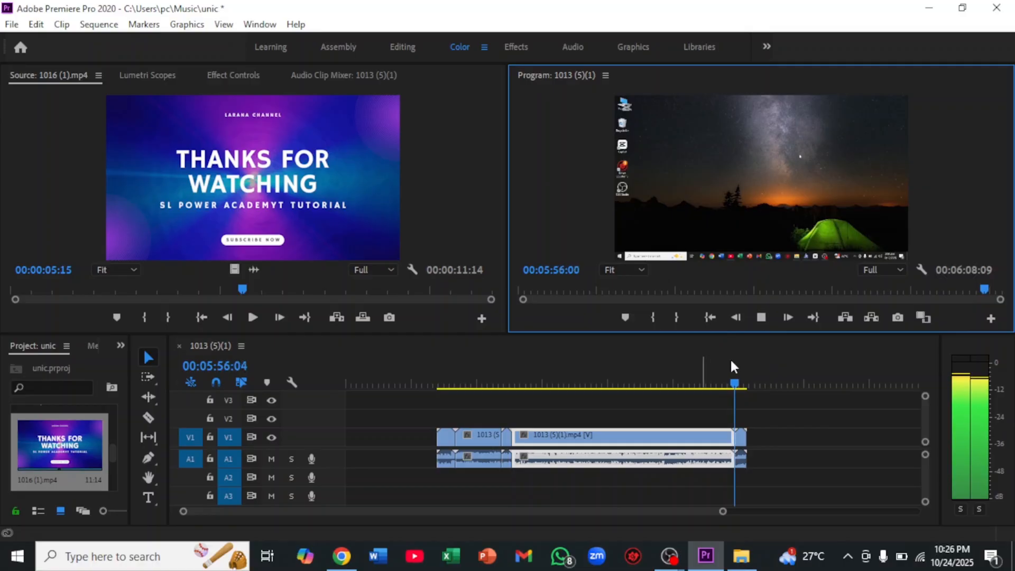
click(760, 320)
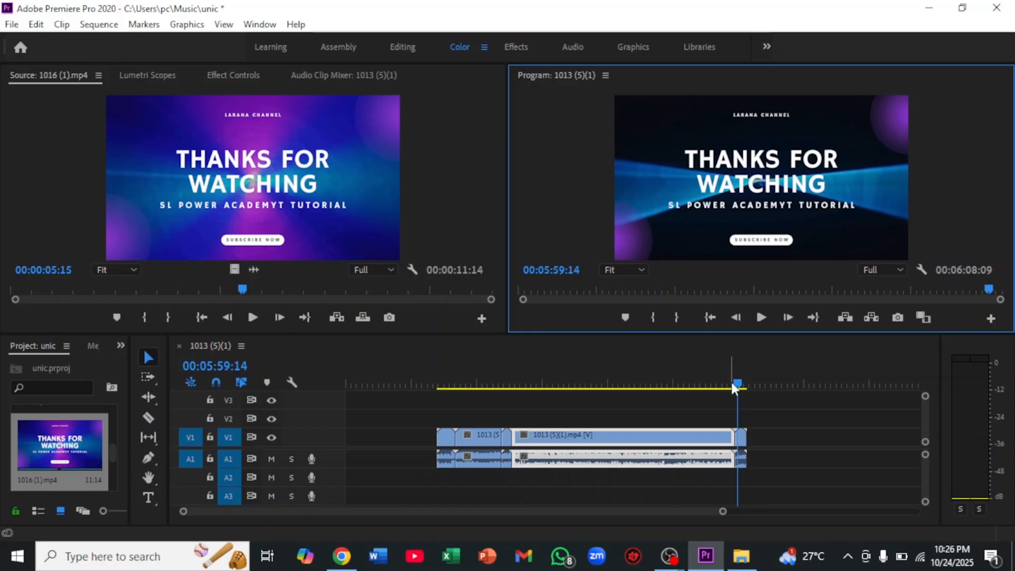
drag(732, 386, 410, 413)
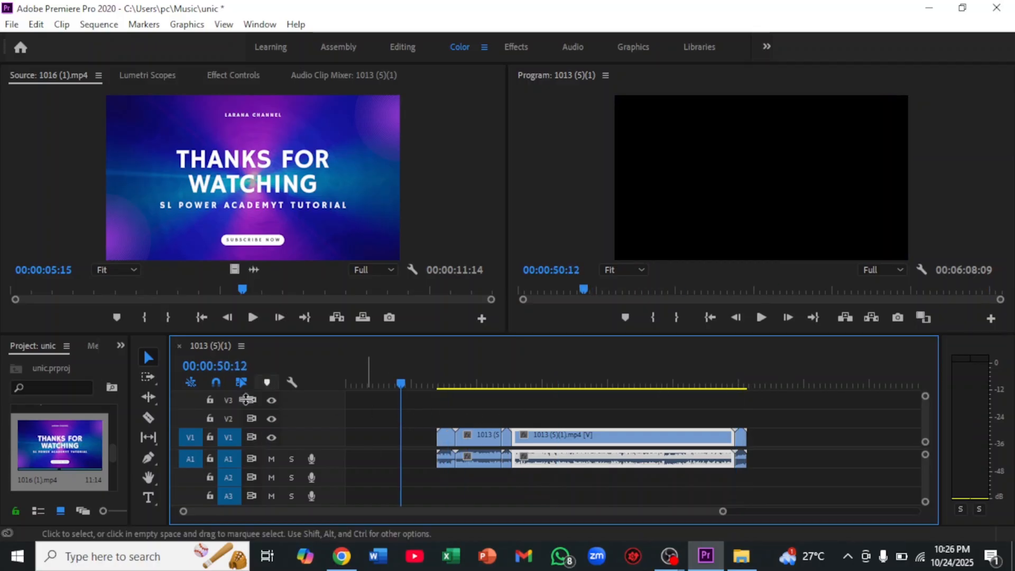
scroll(64, 442, down, 2)
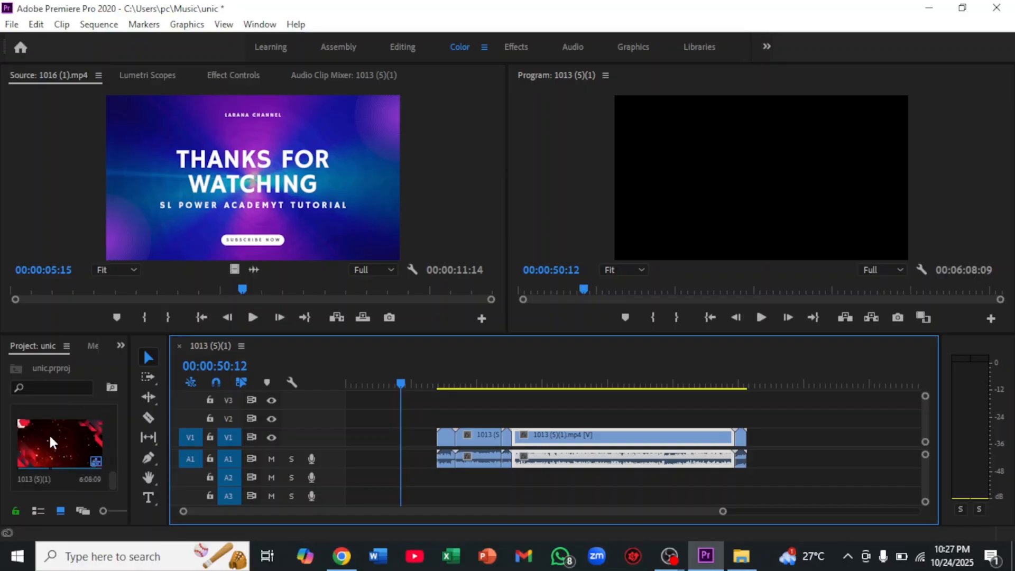
scroll(51, 428, up, 2)
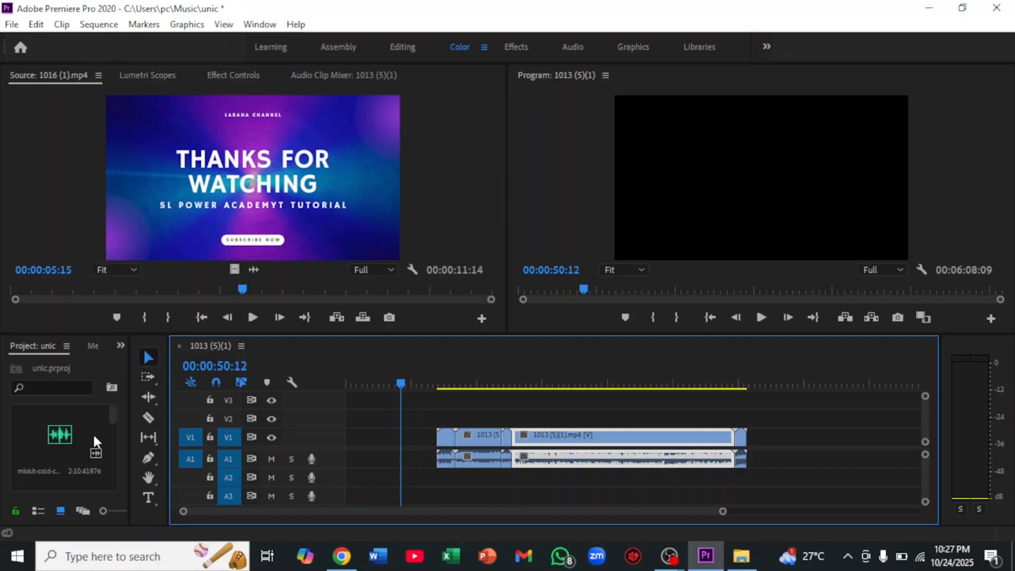
click(59, 434)
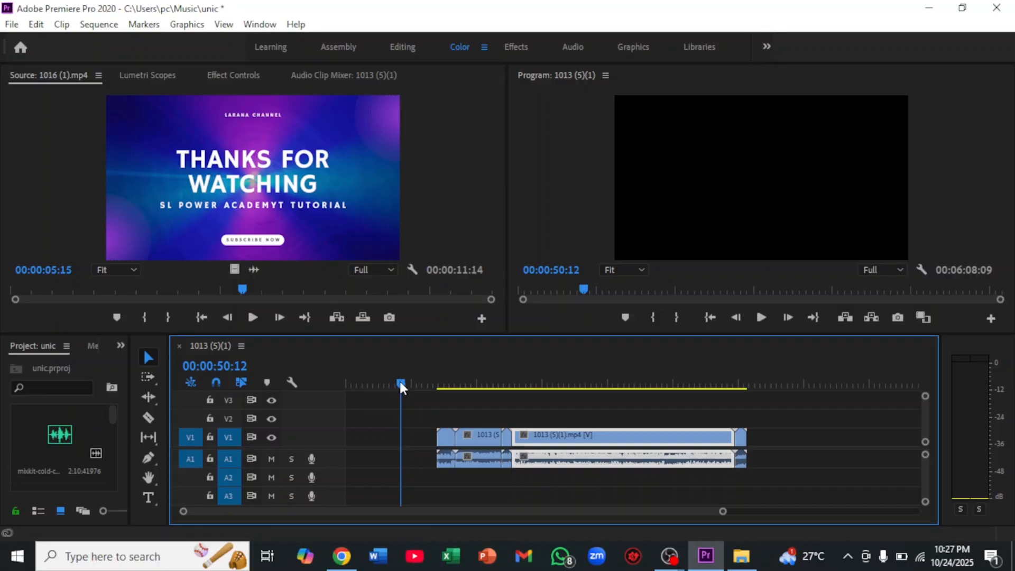
Move the intro clip to the start of the sequence and the first part of "1013 (5)(1)" directly after it
drag(400, 386, 774, 389)
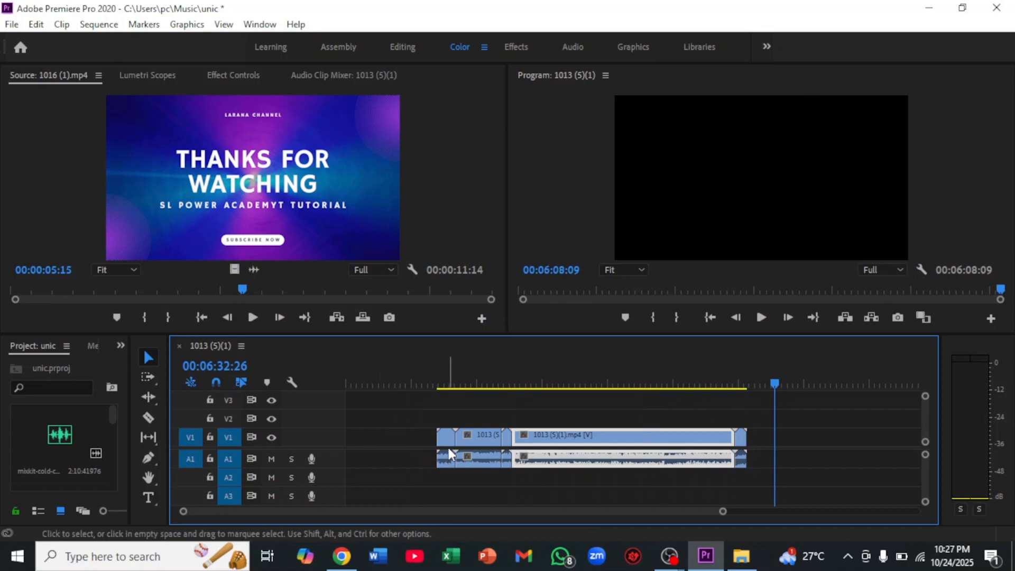
drag(445, 445, 345, 438)
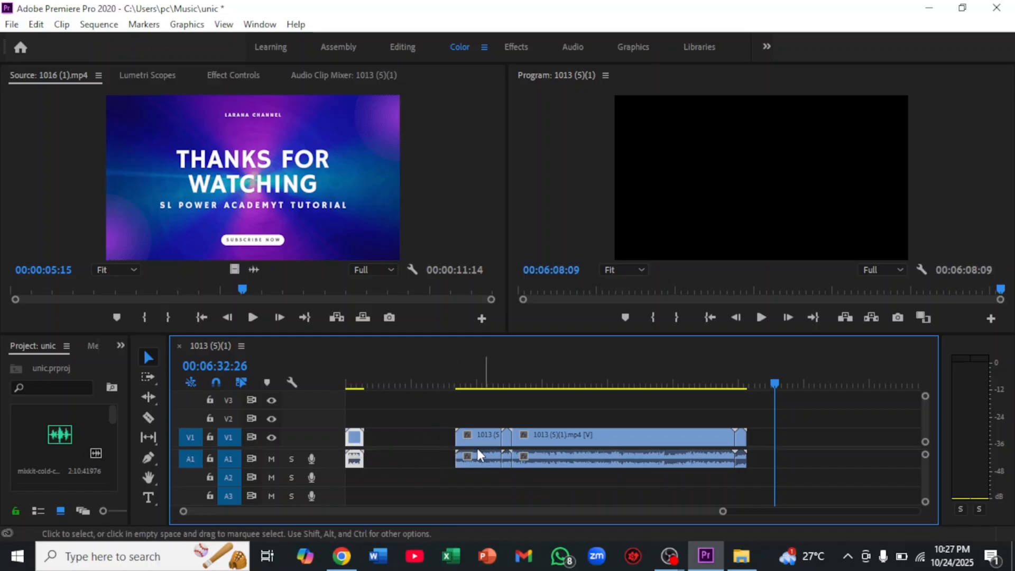
drag(465, 453, 384, 449)
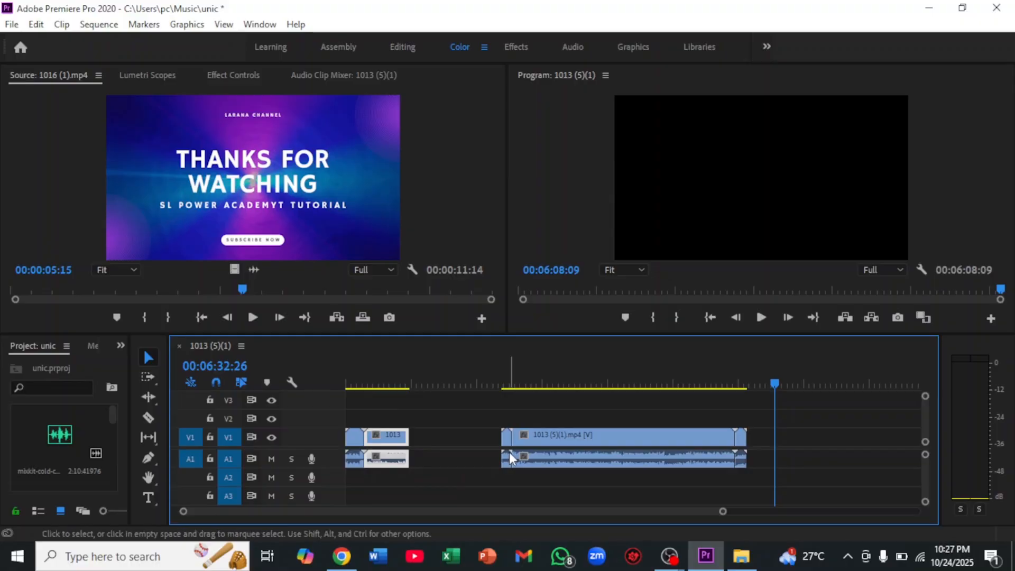
Shift "1017 (1)" and the second part of "1013 (5)(1)" earlier, leaving a gap between the two parts of "1013 (5)(1)"
drag(509, 452, 421, 455)
drag(562, 452, 408, 448)
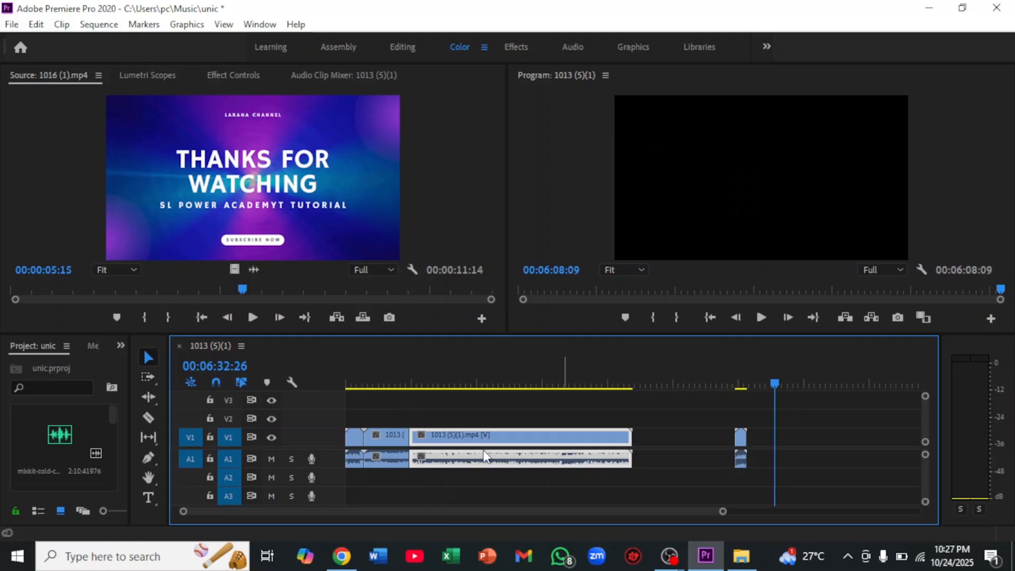
drag(478, 448, 533, 448)
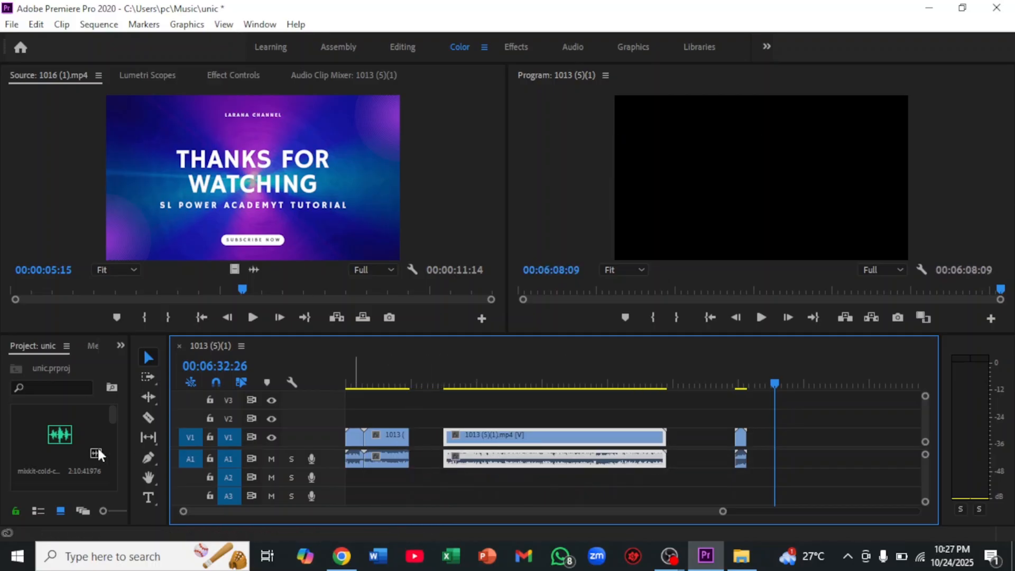
Open the "1017 (1)" video in the Source monitor again and place it in the gap after the first part of "1013 (5)(1)"
scroll(58, 438, down, 2)
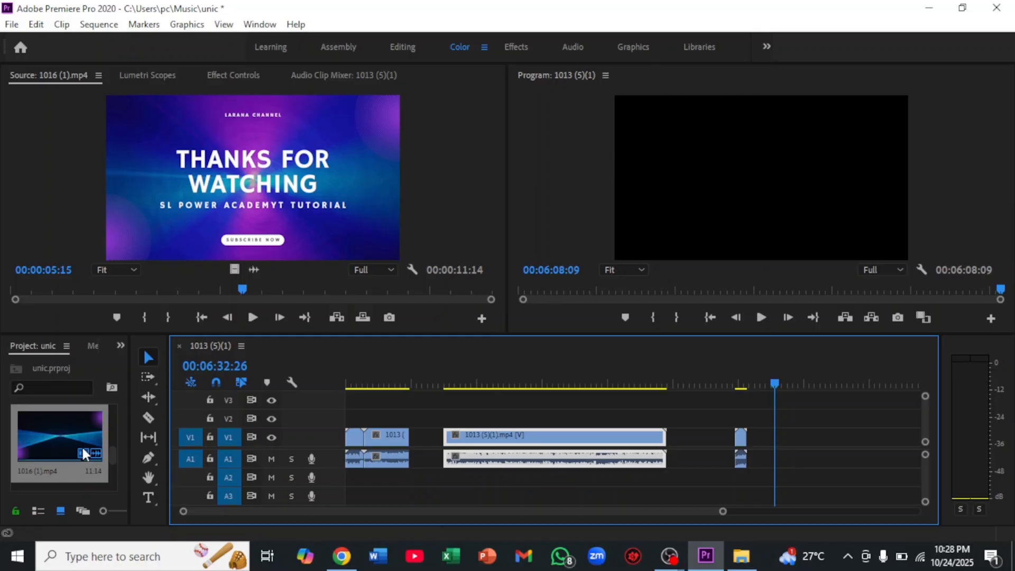
scroll(64, 441, down, 2)
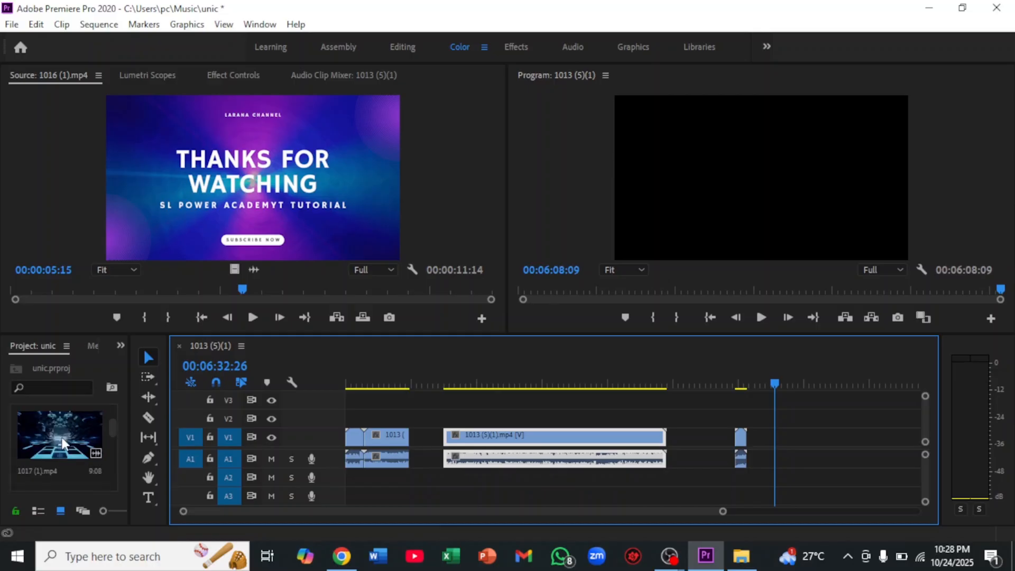
double_click(61, 439)
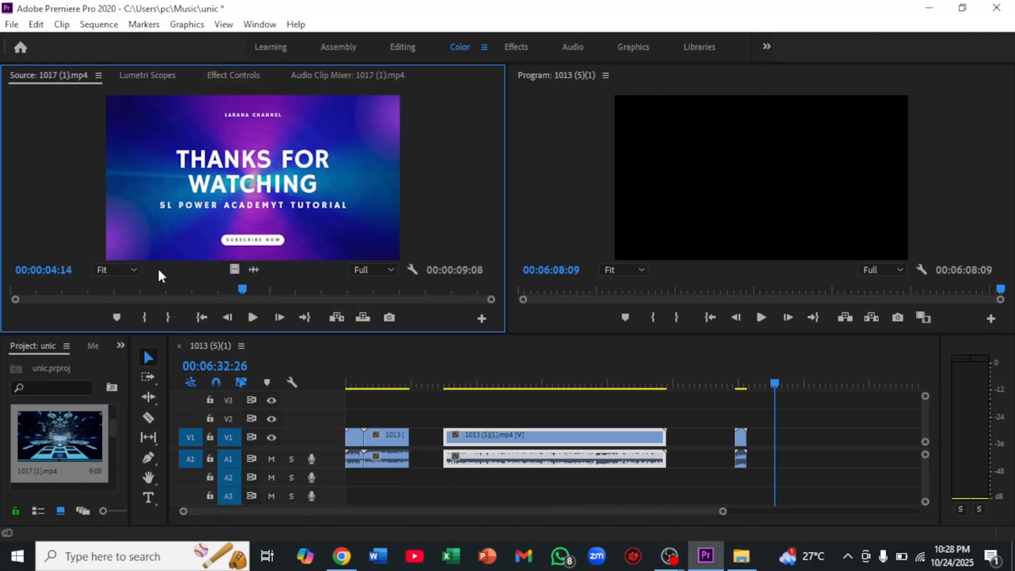
drag(106, 437, 408, 444)
Close the remaining gaps by moving the second part of "1013 (5)(1)" against "1017 (1)" and the ending against that second part
double_click(498, 447)
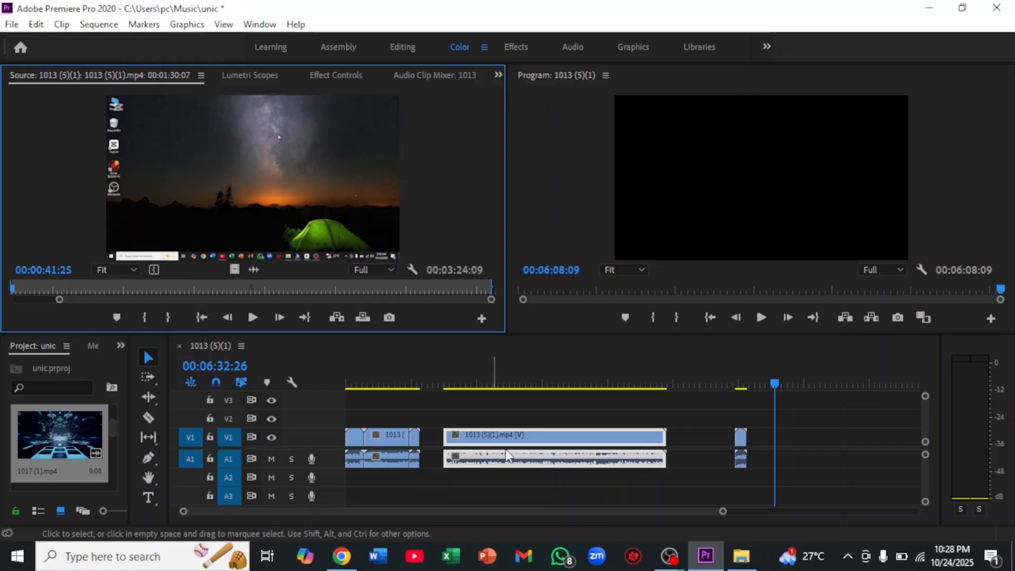
click(502, 456)
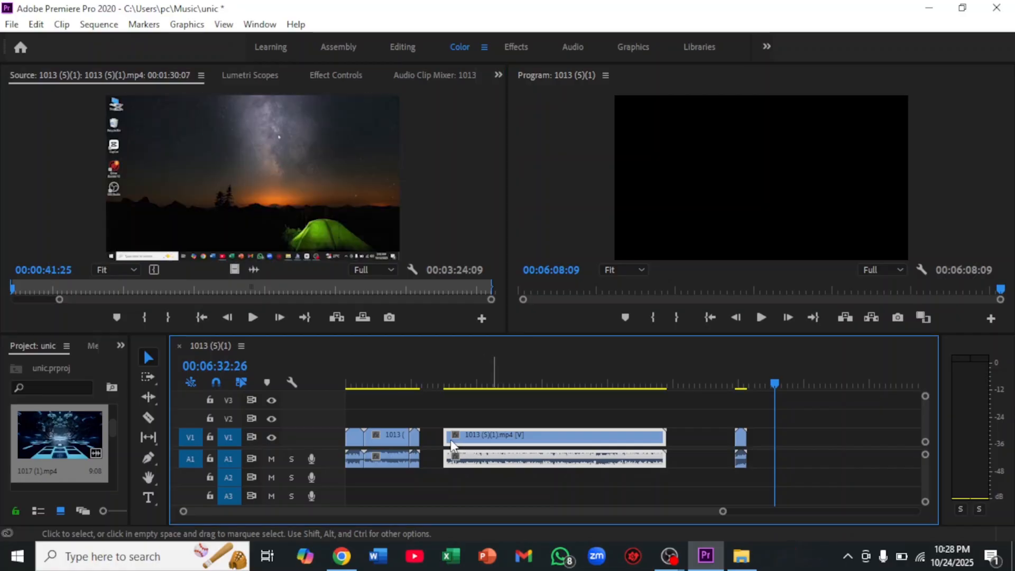
drag(445, 446, 422, 447)
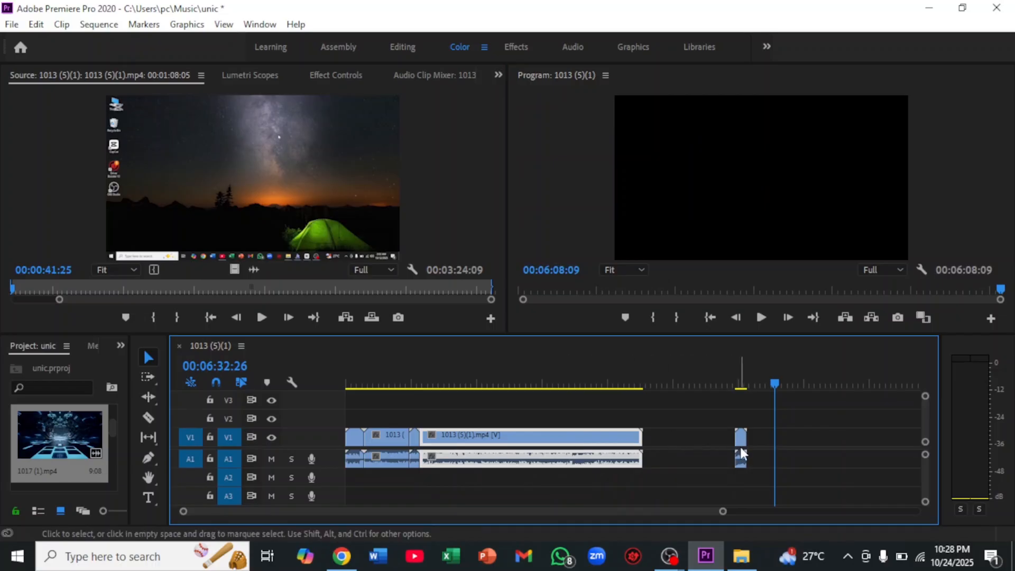
click(740, 442)
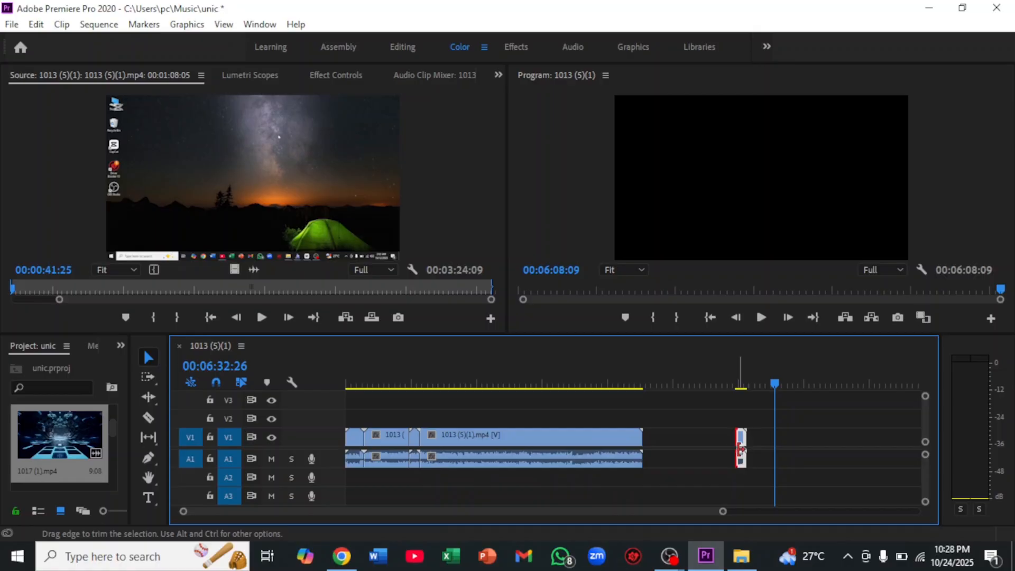
drag(742, 458, 659, 465)
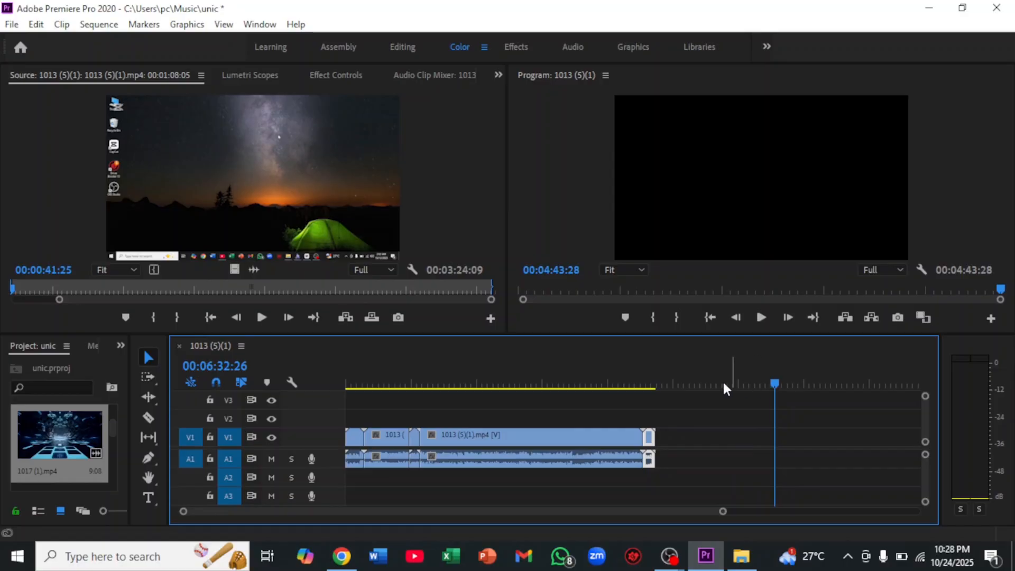
Open "mixkit-cold-coffee-1092.mp3" in the Source monitor and place two consecutive copies on A2, starting where the intro ends
scroll(30, 433, down, 2)
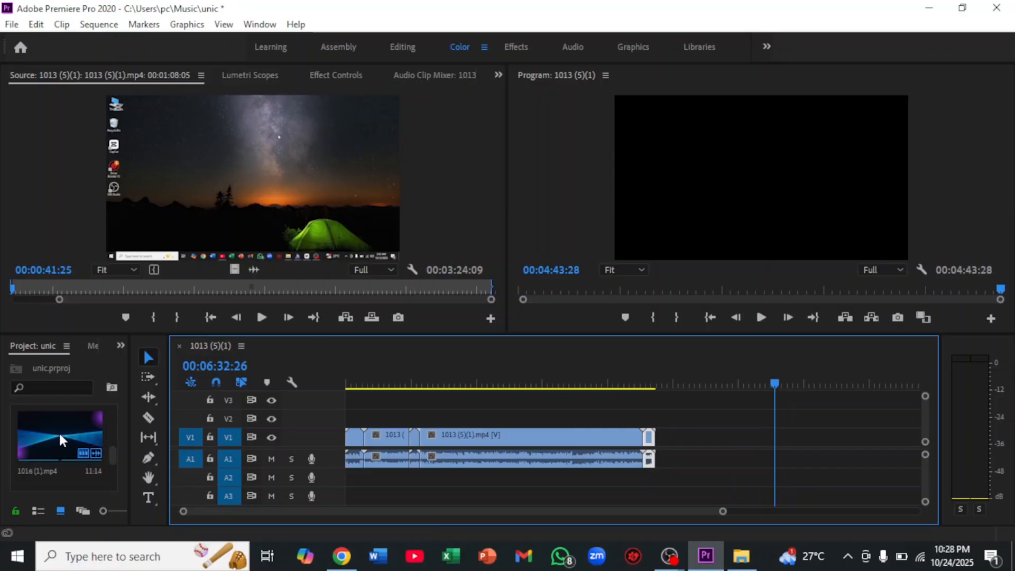
scroll(77, 441, up, 4)
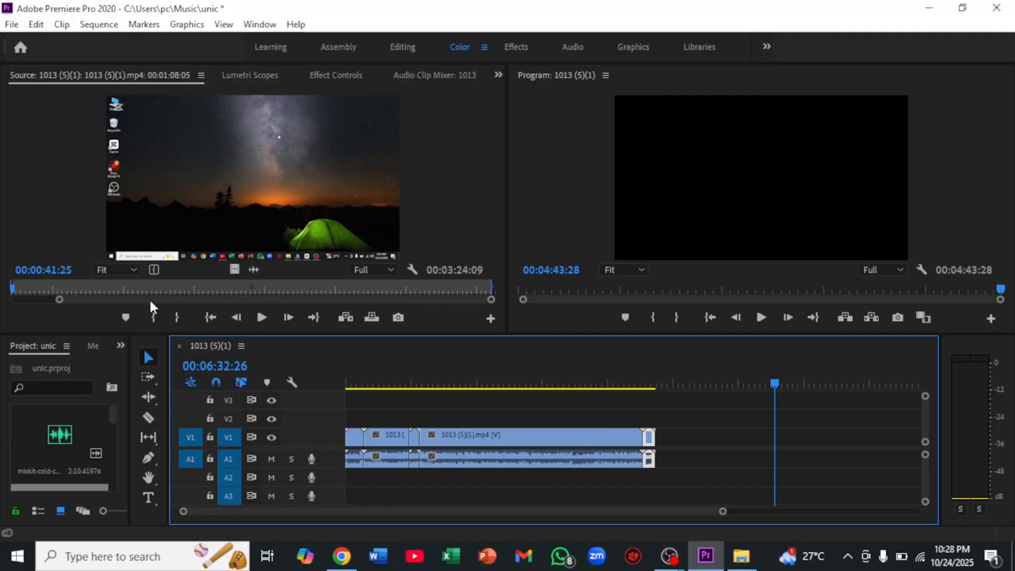
double_click(62, 425)
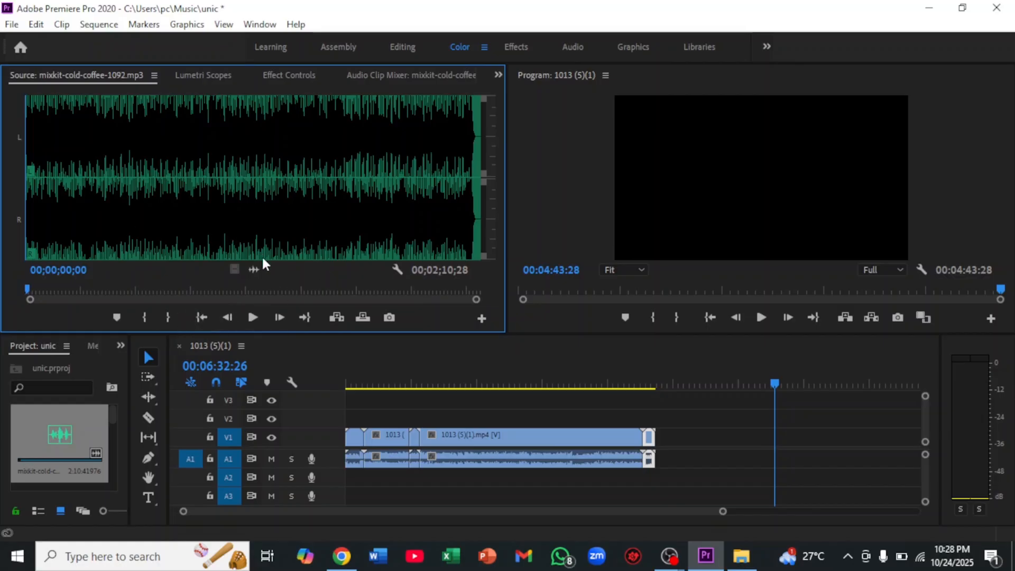
click(228, 182)
click(237, 185)
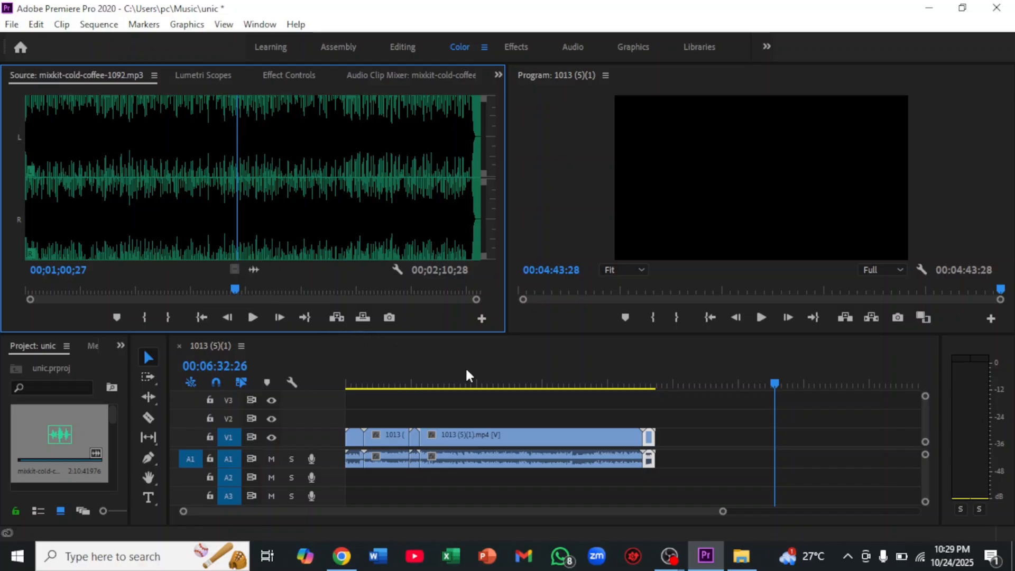
drag(466, 374, 368, 485)
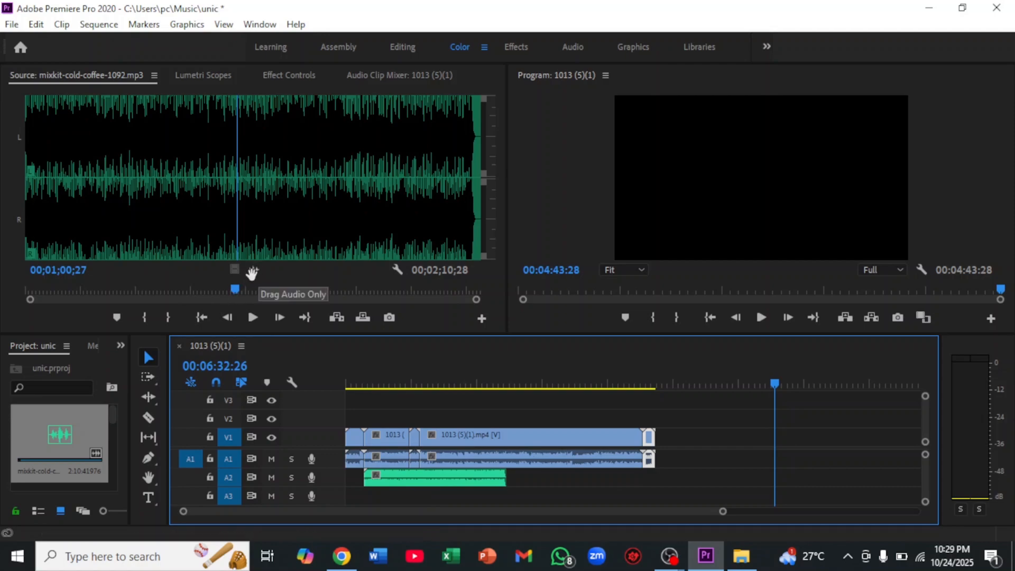
drag(252, 272, 517, 478)
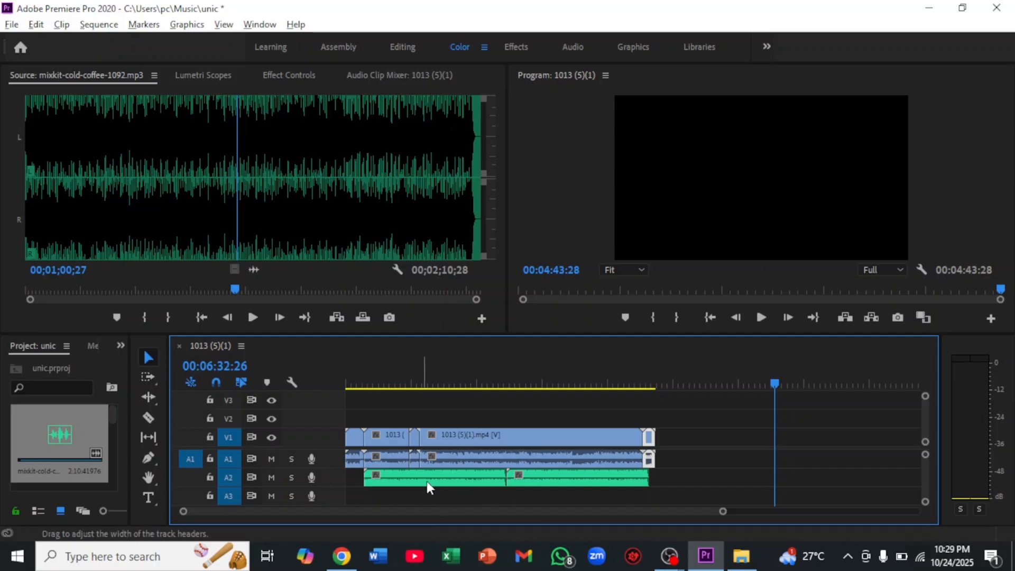
Examine the arrangement of the video clips and background music around the "1017 (1)" insert and back at the intro
key(minus)
scroll(410, 478, up, 5)
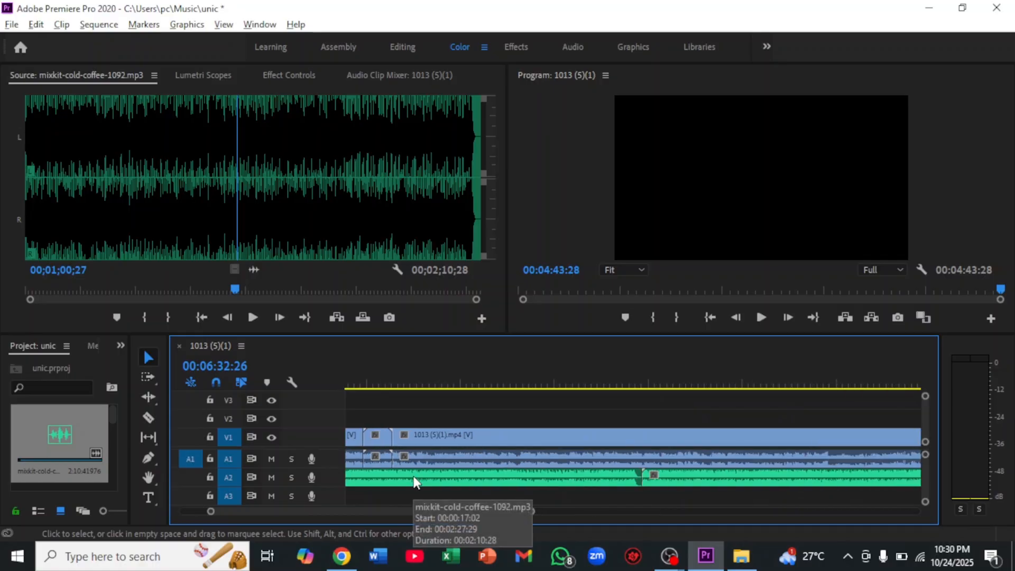
scroll(415, 478, up, 3)
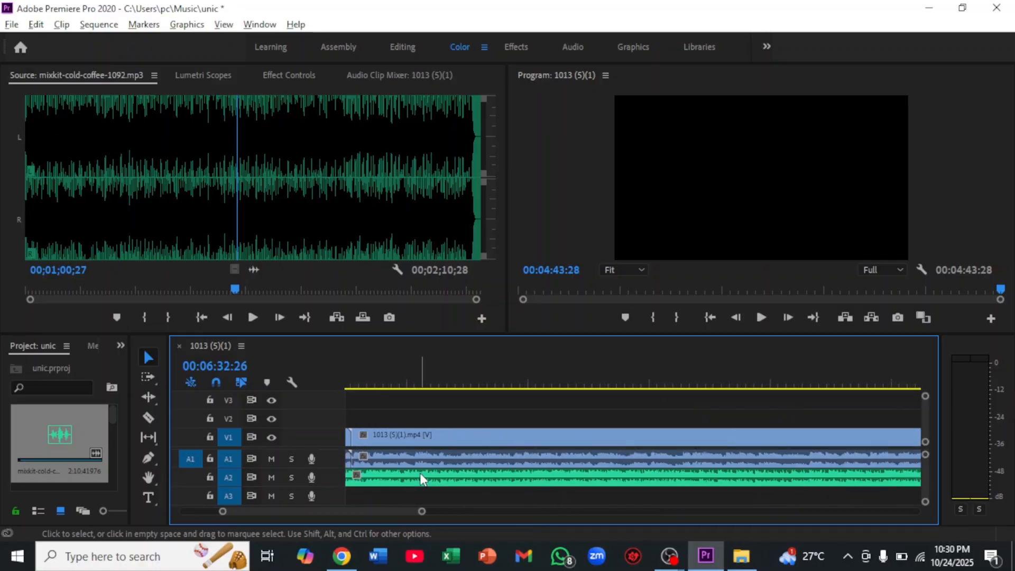
scroll(420, 472, up, 2)
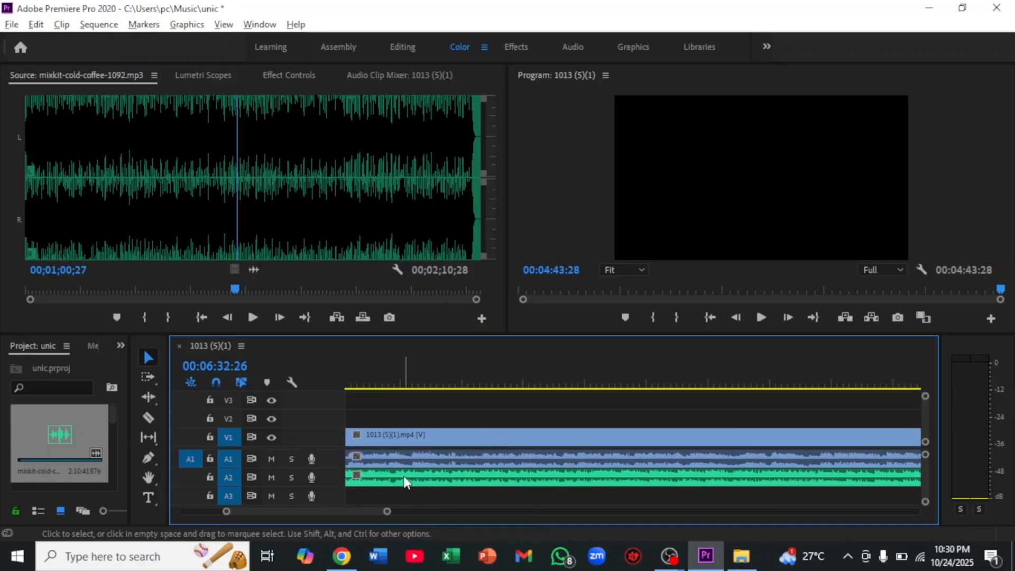
scroll(405, 477, up, 3)
scroll(407, 480, up, 1)
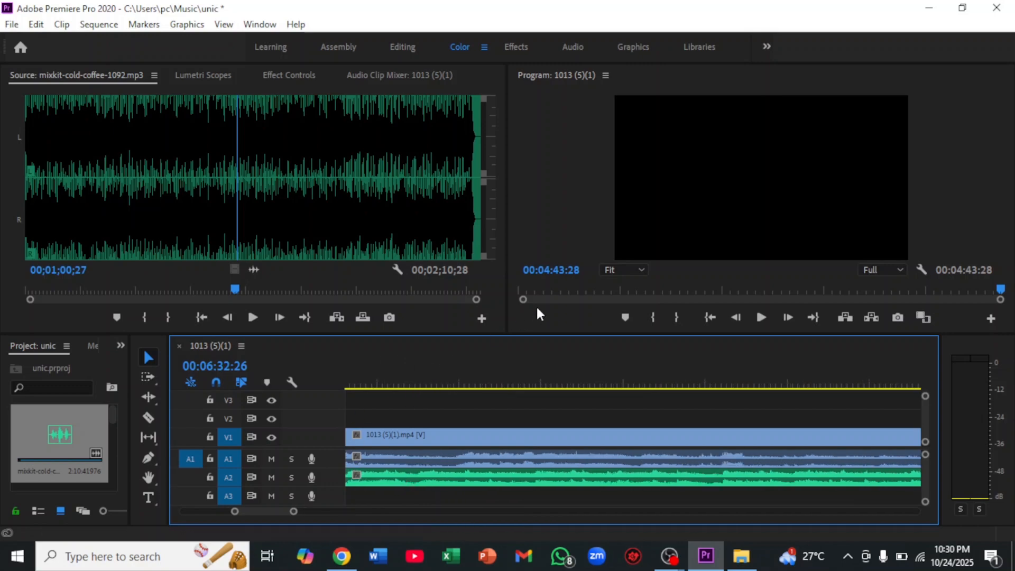
drag(400, 376, 326, 373)
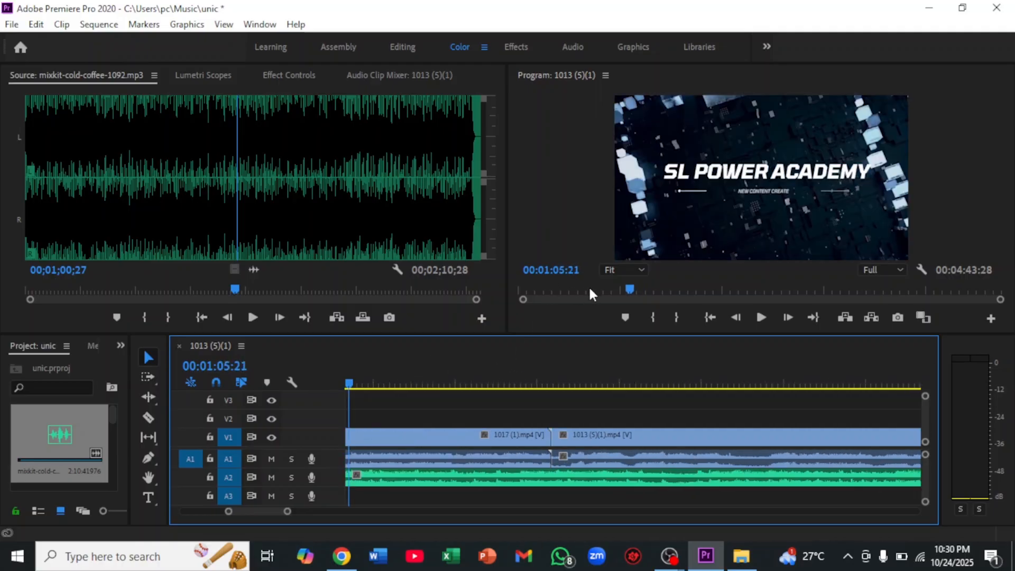
drag(582, 287, 505, 292)
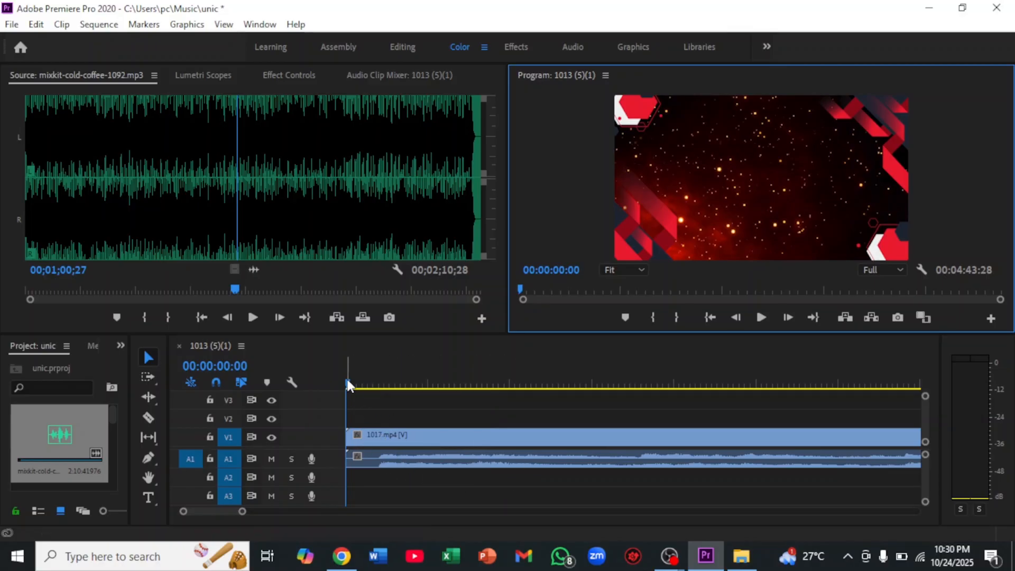
drag(382, 385, 641, 373)
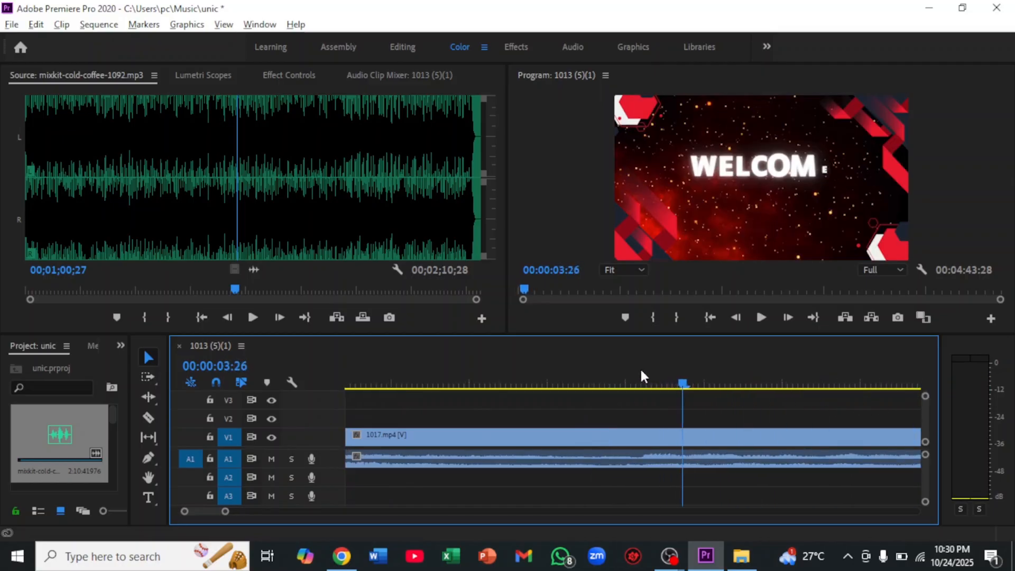
Enlarge the A2 audio track so the music clip's waveform and volume line can be edited
key(minus)
key(minus)
key(minus)
key(minus)
key(minus)
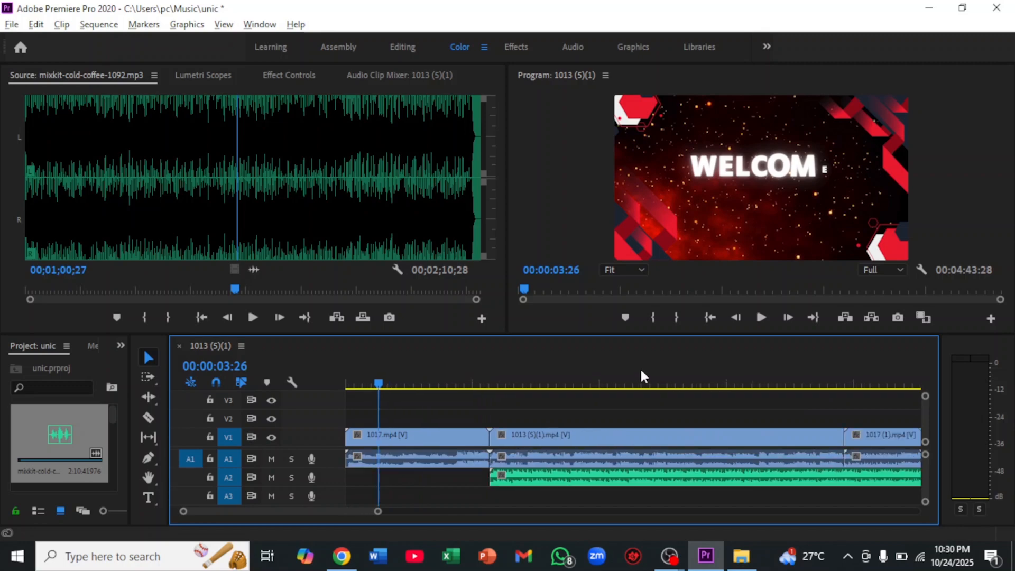
key(minus)
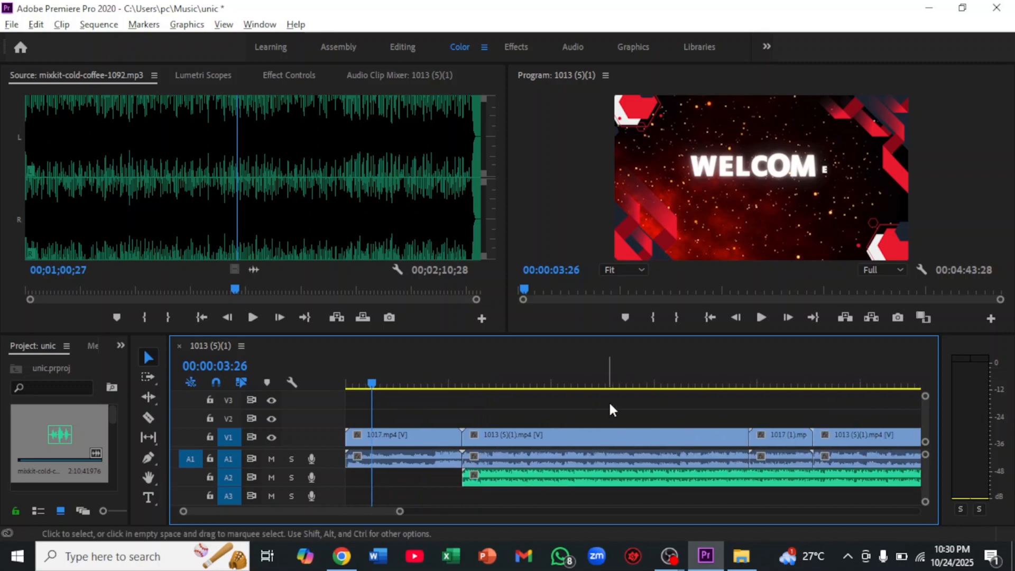
key(alt)
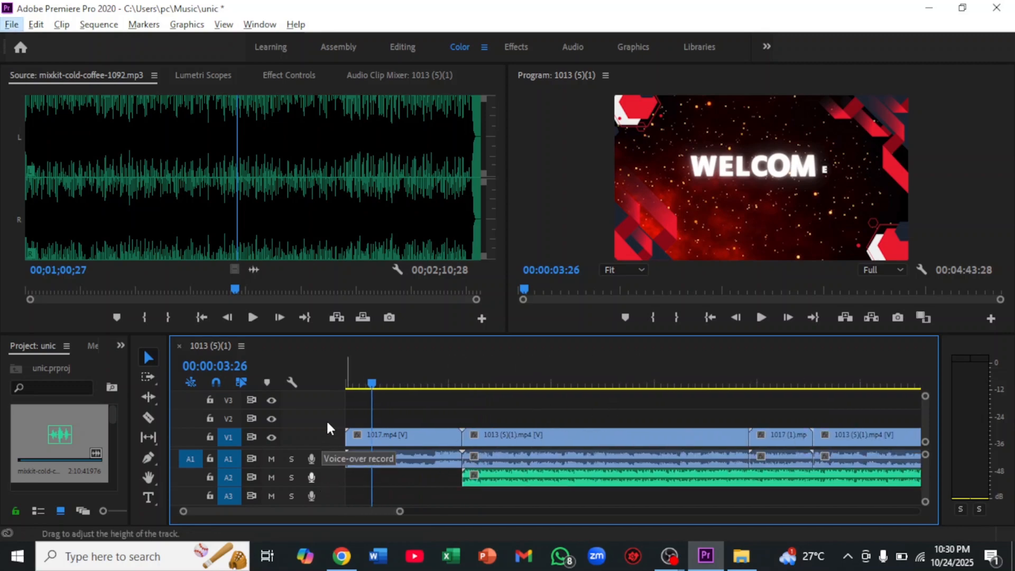
drag(324, 446, 328, 426)
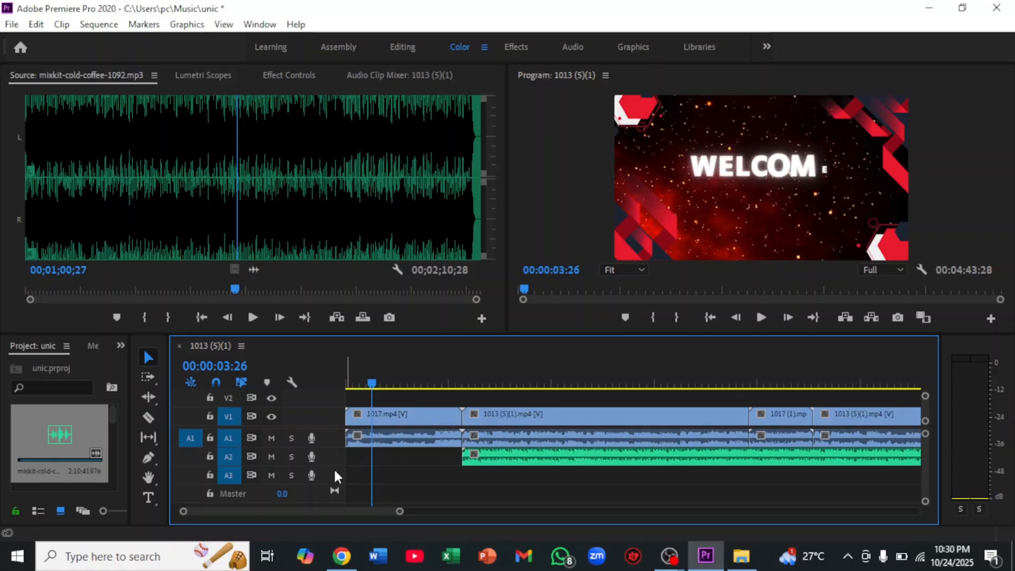
drag(334, 465, 332, 492)
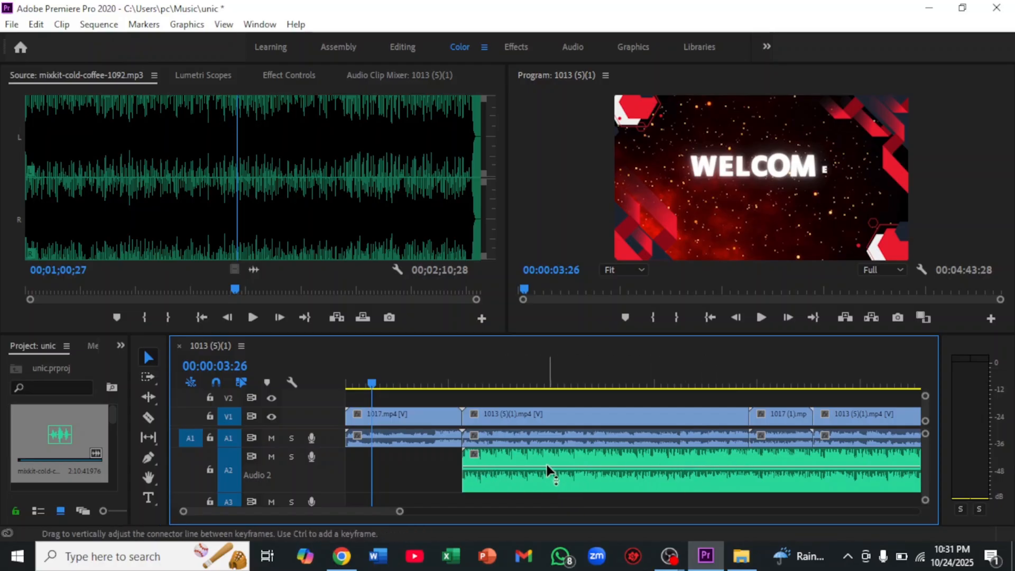
Play the sequence from the start of the "1017 (1)" insert to check how its sound mixes with the music
mouse_move(538, 467)
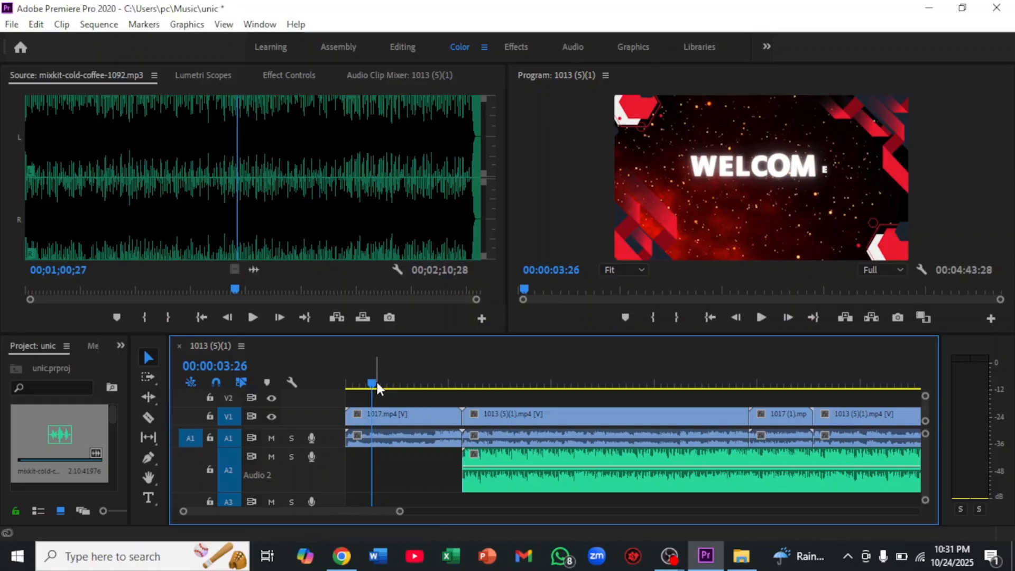
drag(370, 382, 753, 406)
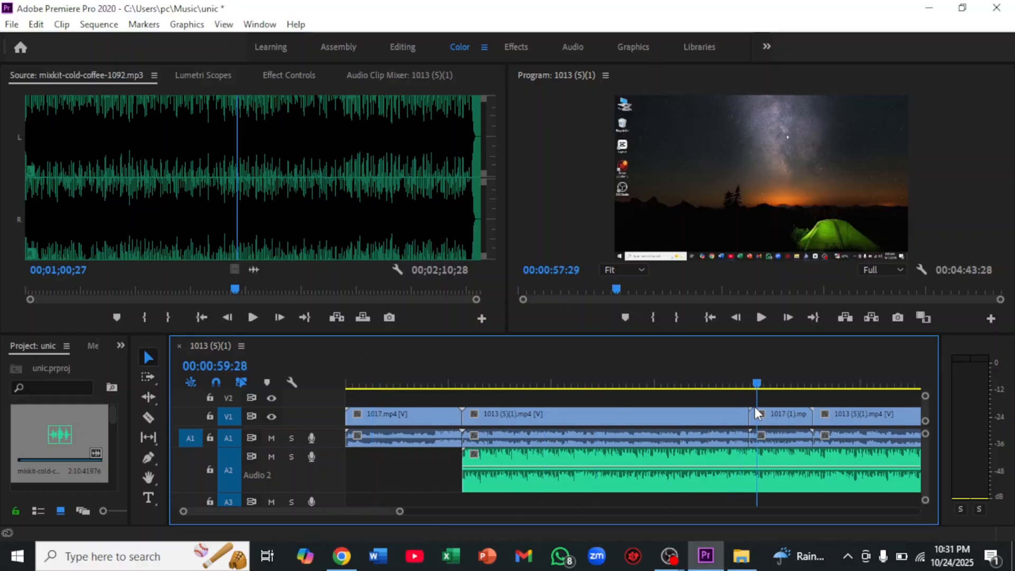
click(753, 326)
click(760, 320)
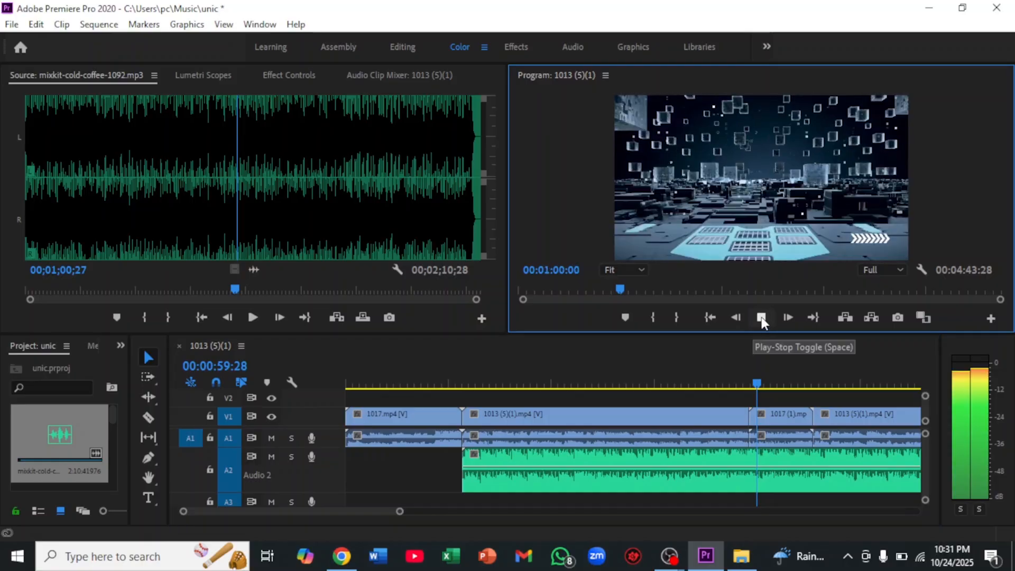
click(761, 319)
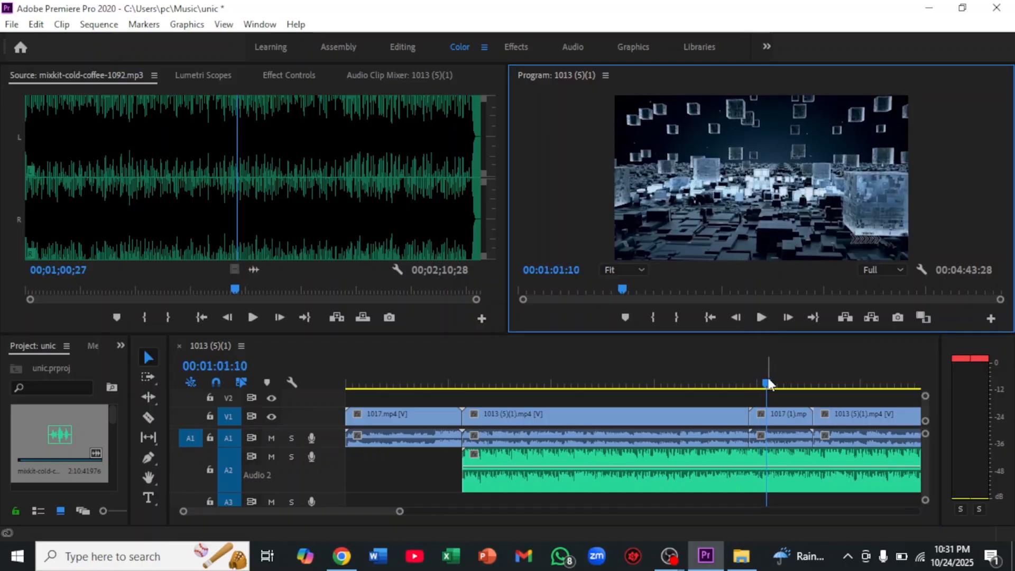
drag(767, 382, 745, 386)
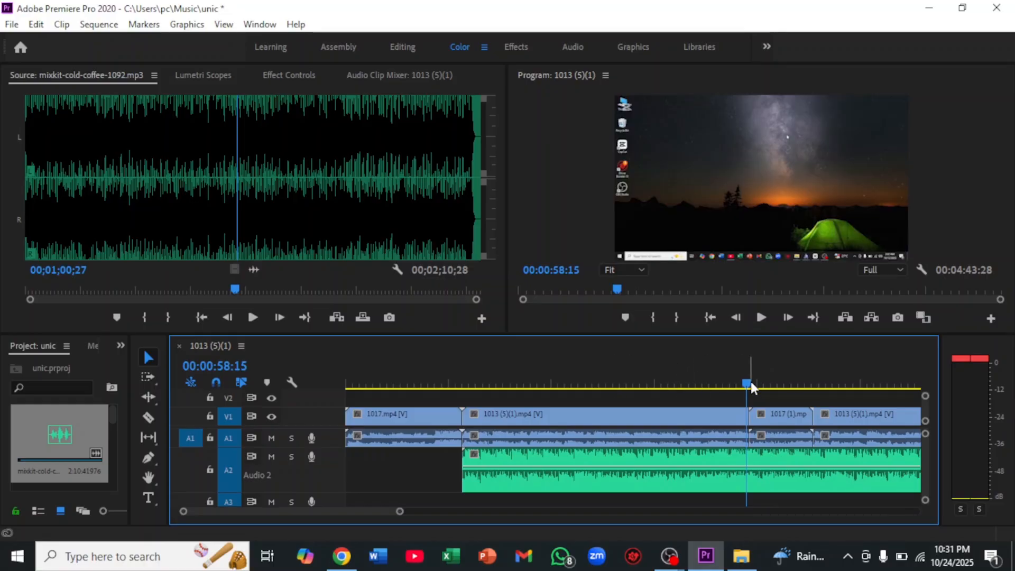
drag(745, 382, 651, 395)
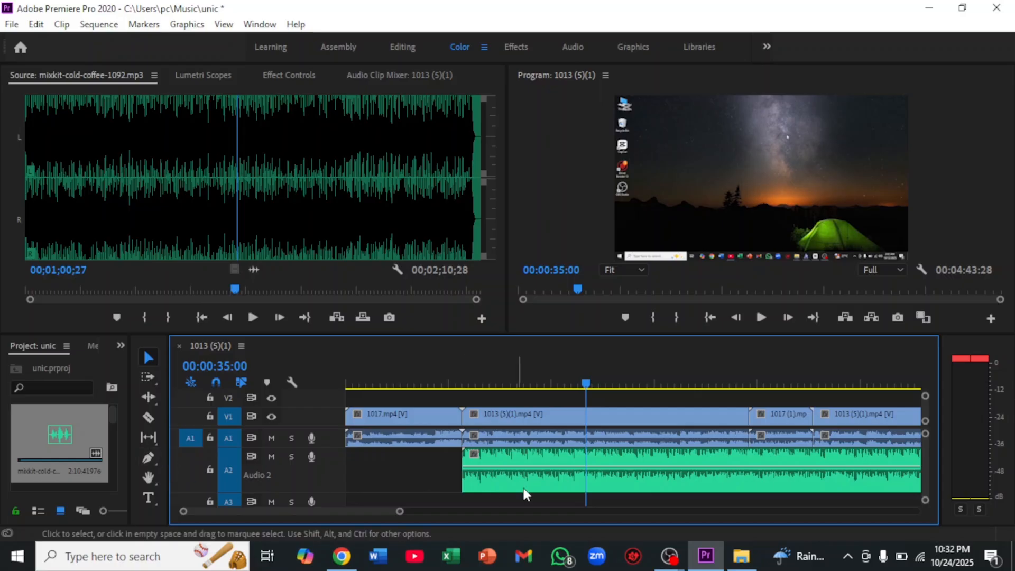
Add three volume keyframes with the Pen tool to the first music clip before "1017 (1)" and drop the last to silence as the insert starts
key(p)
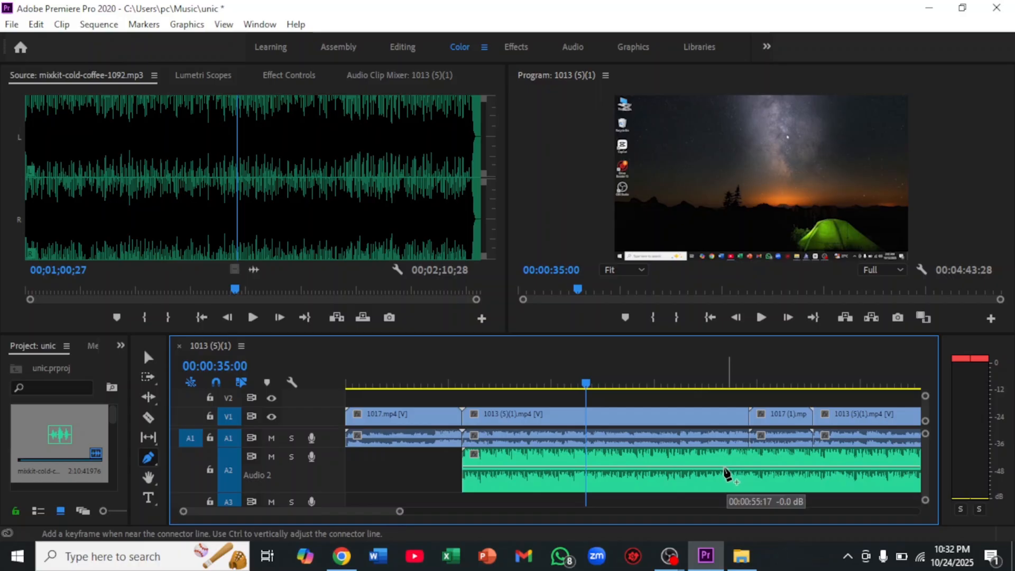
click(727, 467)
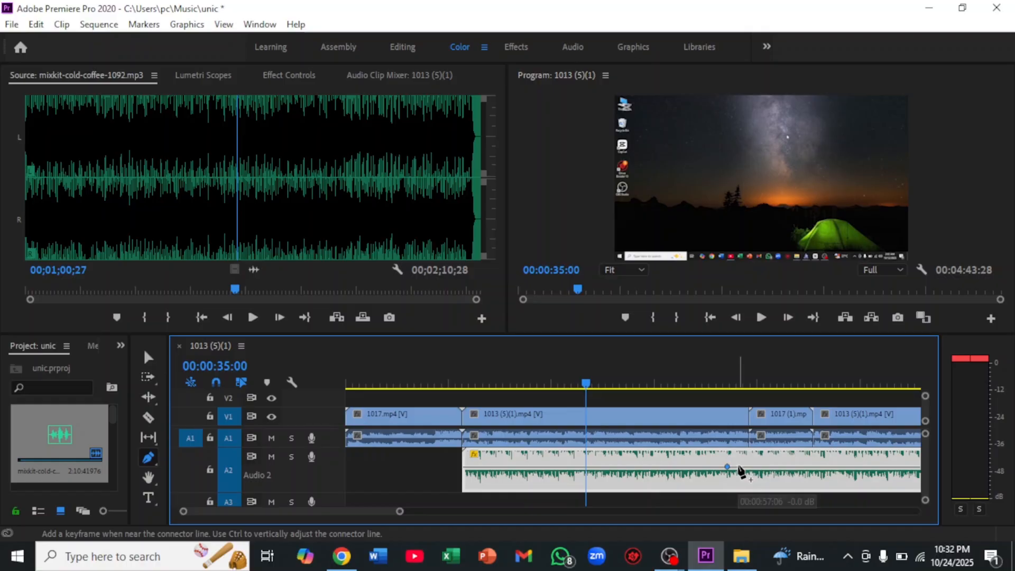
click(738, 467)
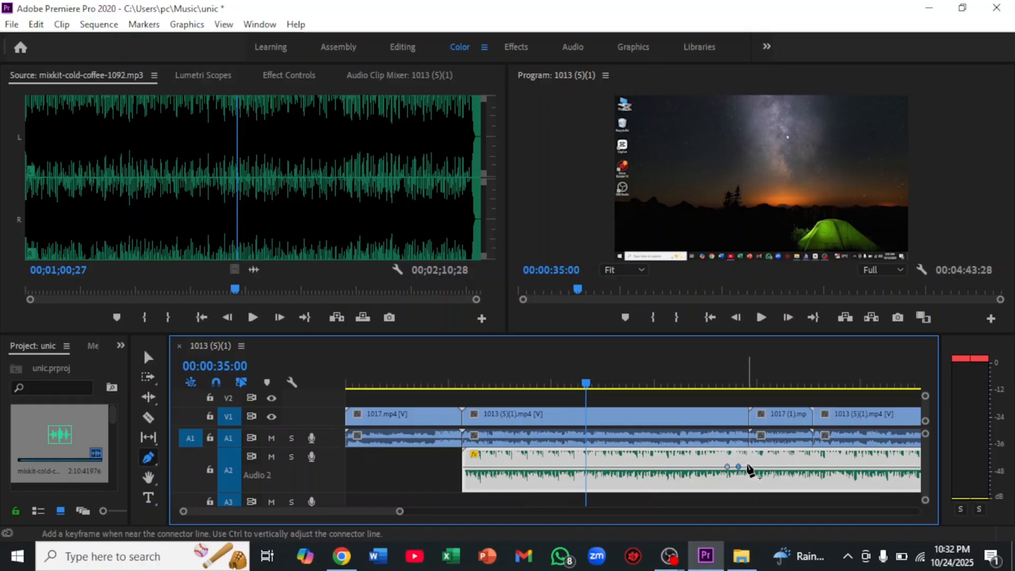
click(748, 467)
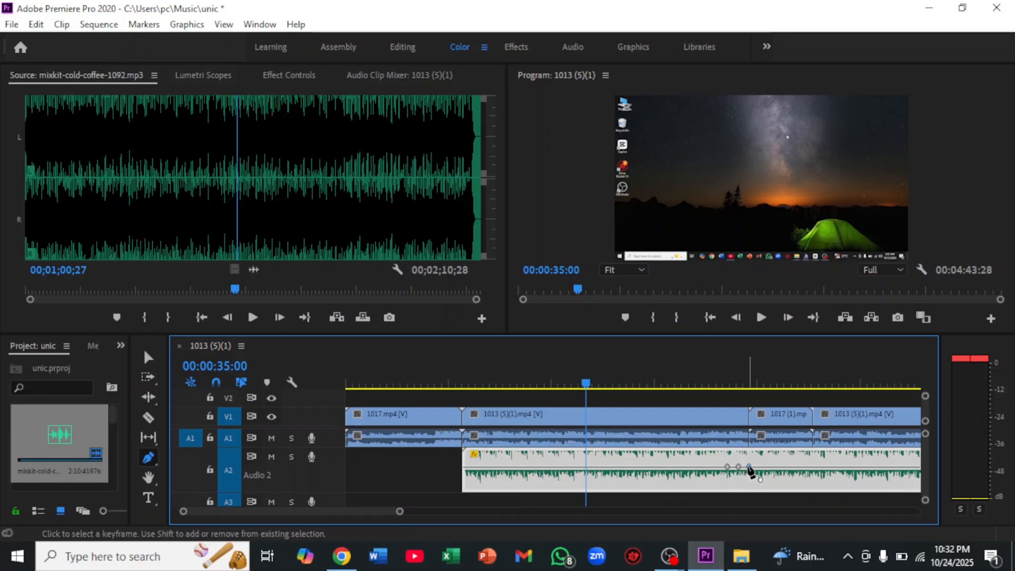
drag(748, 467, 750, 485)
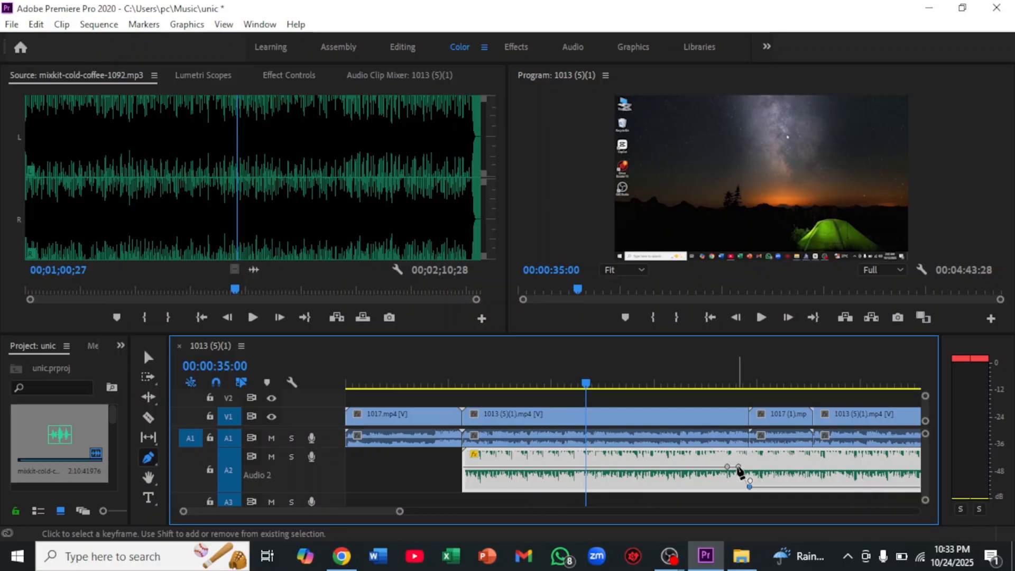
drag(739, 469, 753, 486)
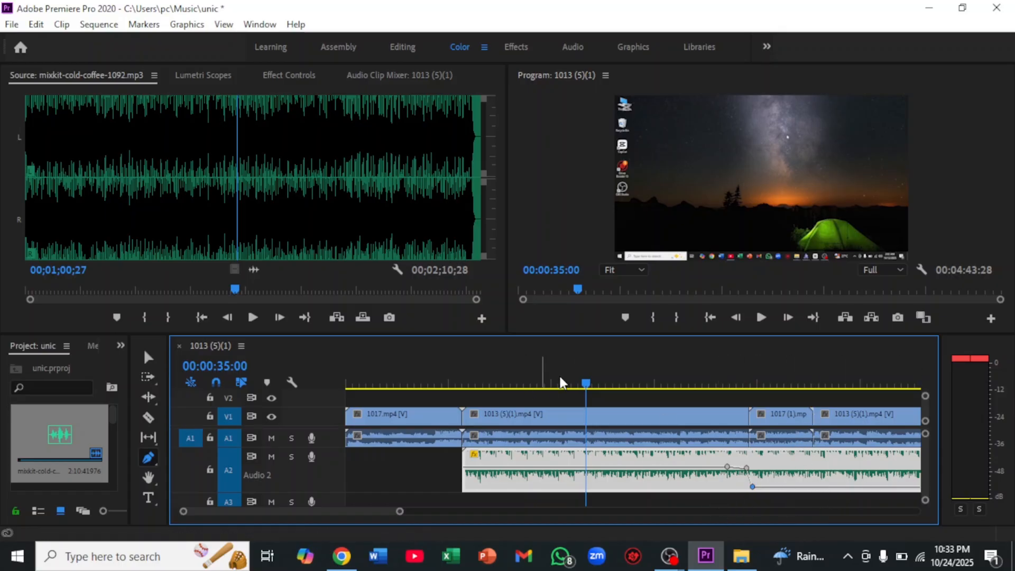
click(634, 394)
click(683, 383)
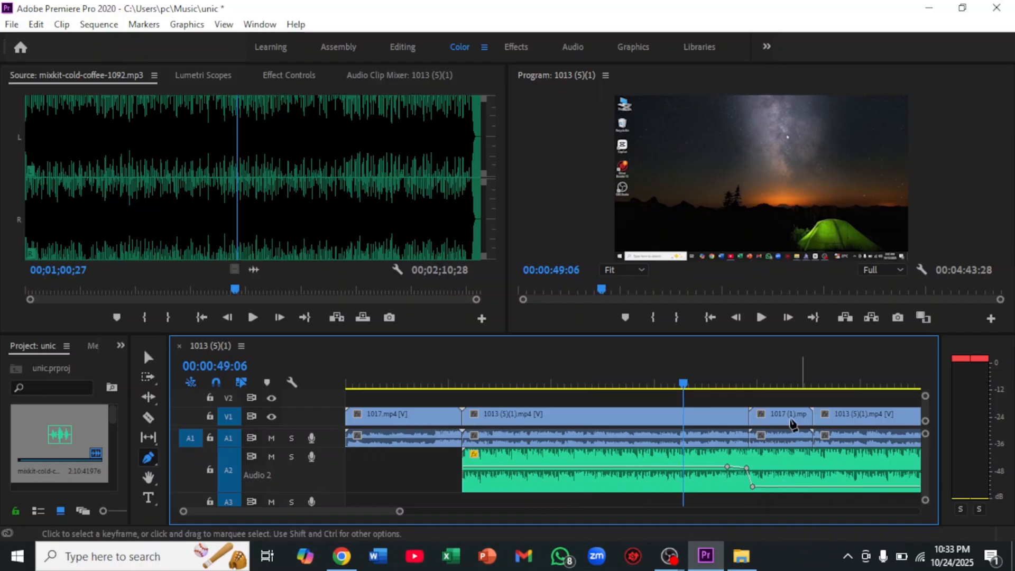
Add three volume keyframes near the end of "1017 (1)", raising the last to about -6.4 dB and moving the silent one close beneath it
click(801, 486)
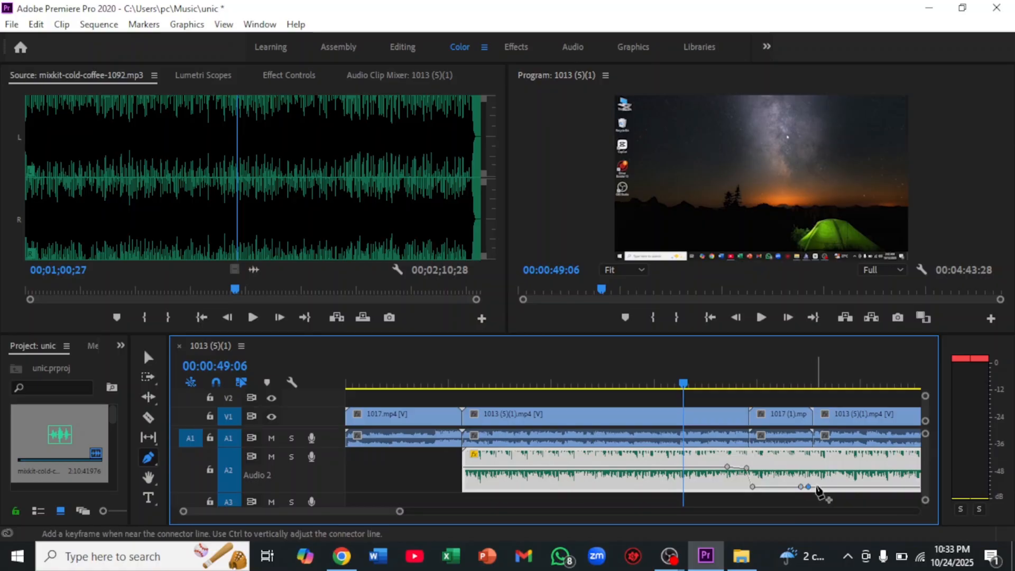
drag(817, 486, 814, 471)
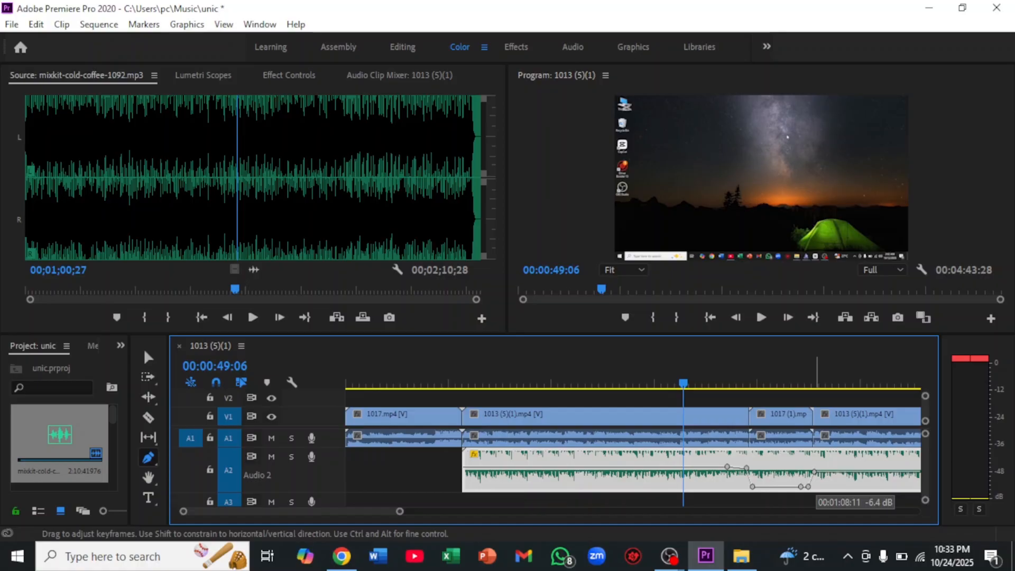
click(808, 486)
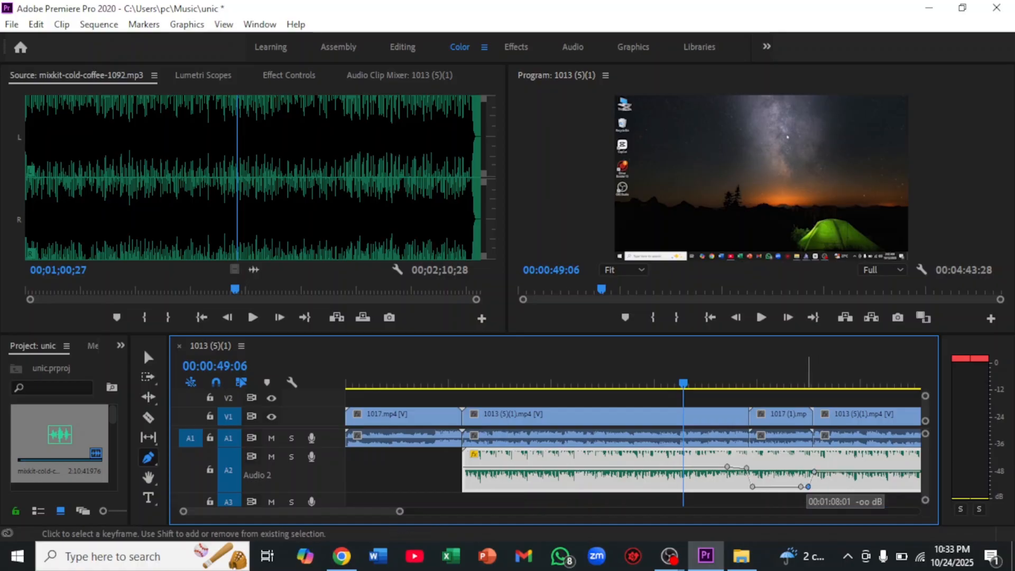
drag(807, 487, 812, 486)
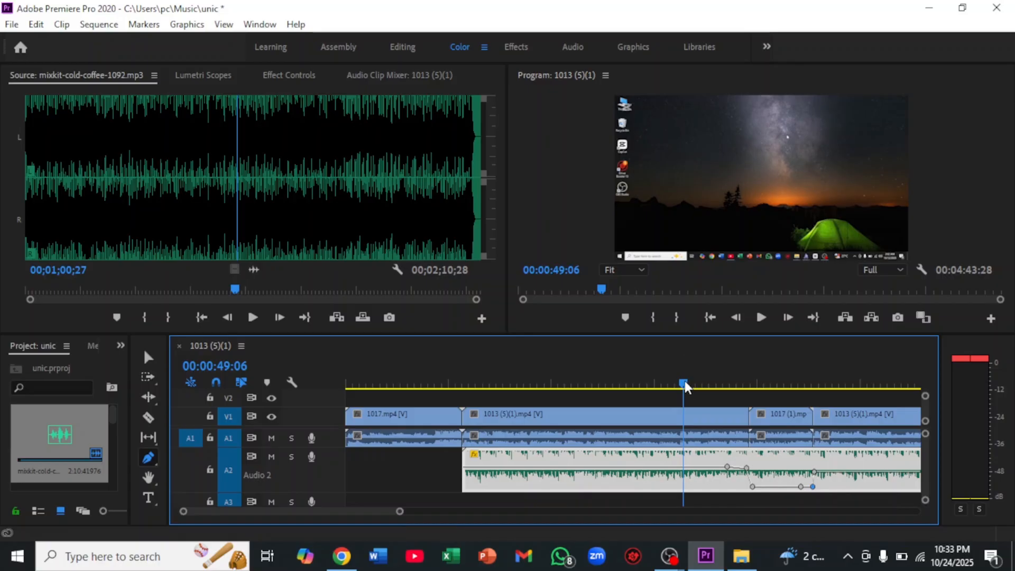
Play the sequence from just before "1017 (1)" through its end to check the music's fade-out and return
drag(684, 381, 744, 387)
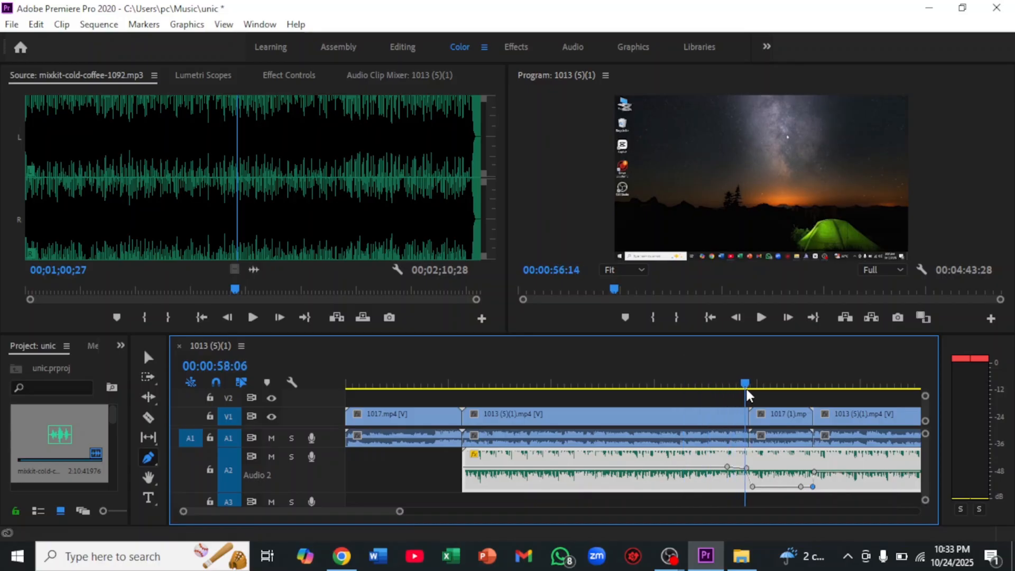
click(760, 317)
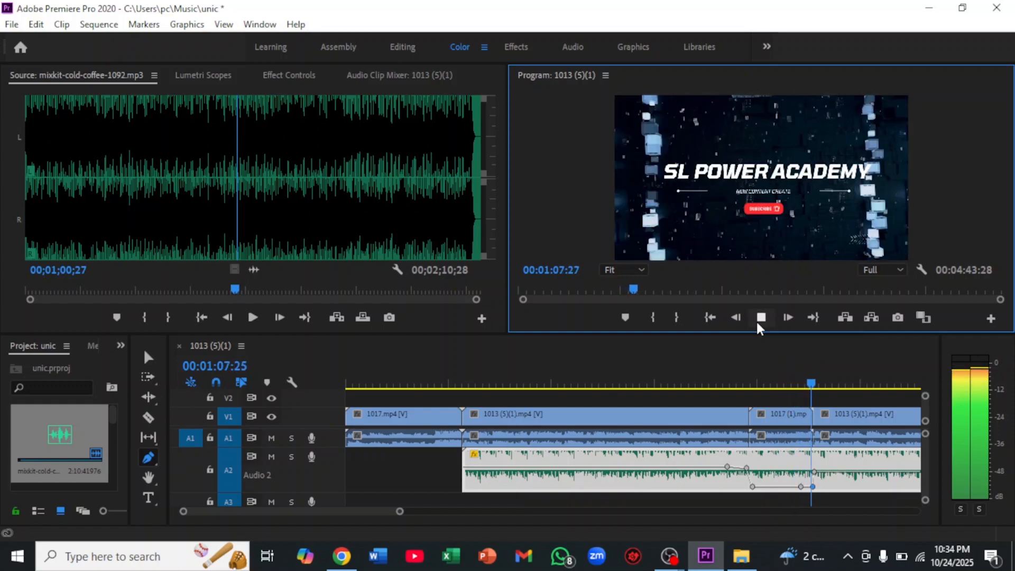
click(757, 322)
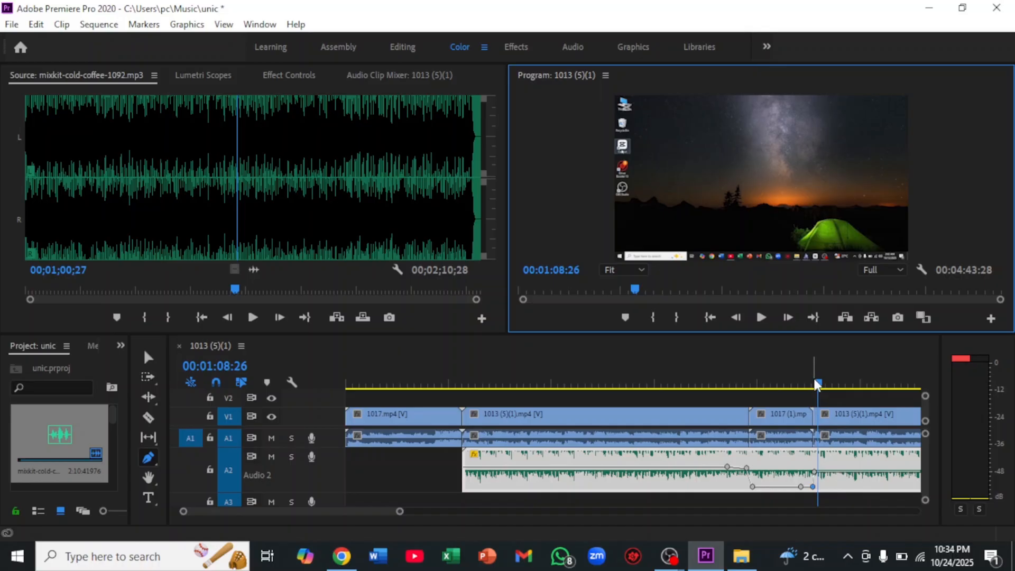
drag(816, 384, 849, 384)
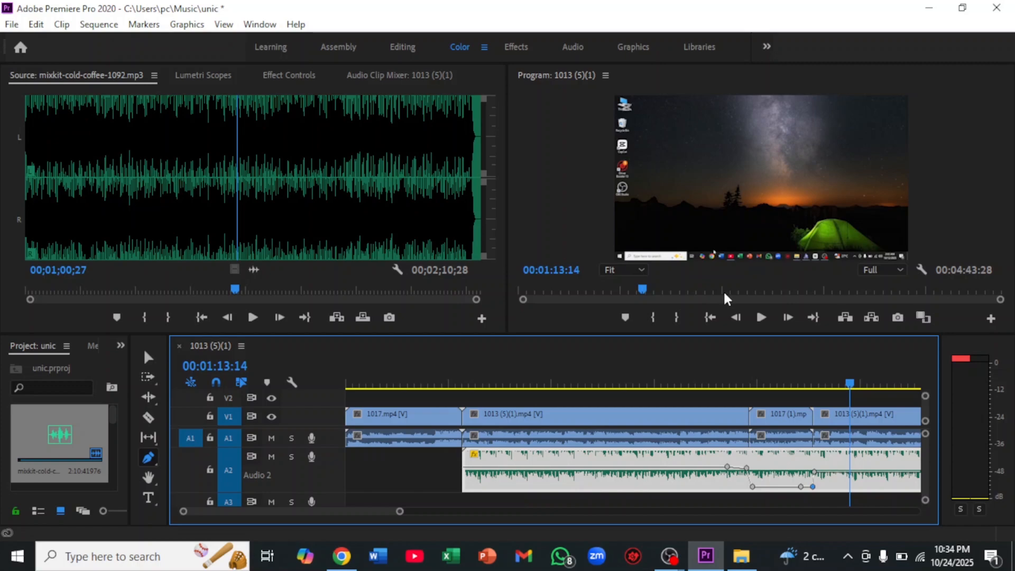
Add three volume keyframes with the Pen tool to the last music clip just before "1016 (1)" and drop the last one to silence
click(996, 292)
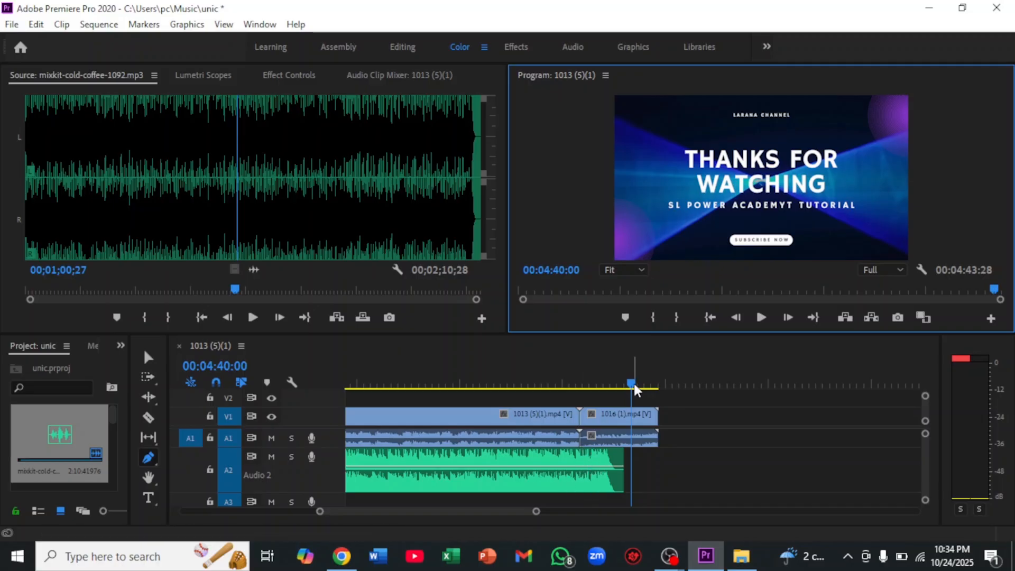
click(561, 467)
click(576, 466)
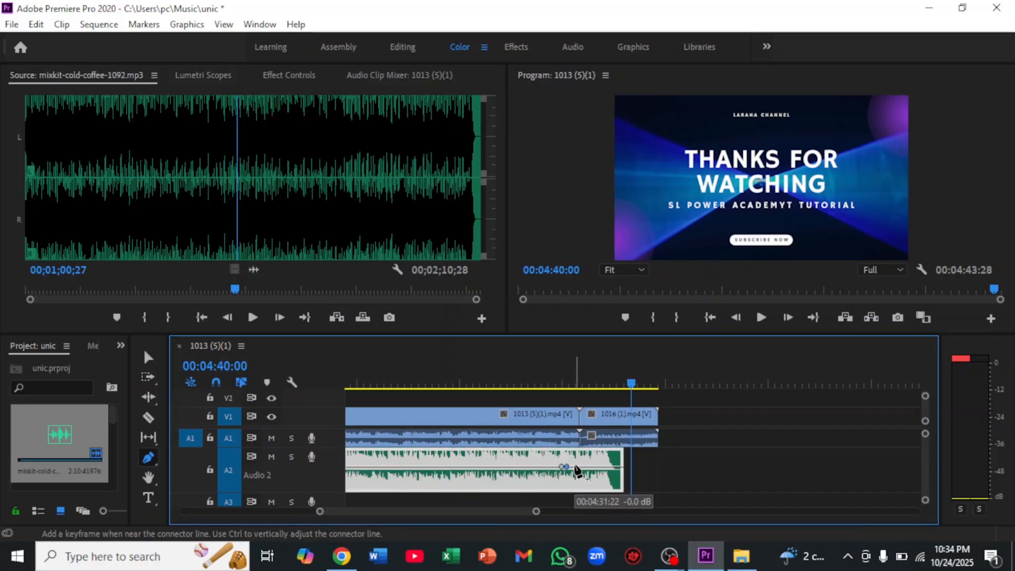
drag(576, 468, 575, 486)
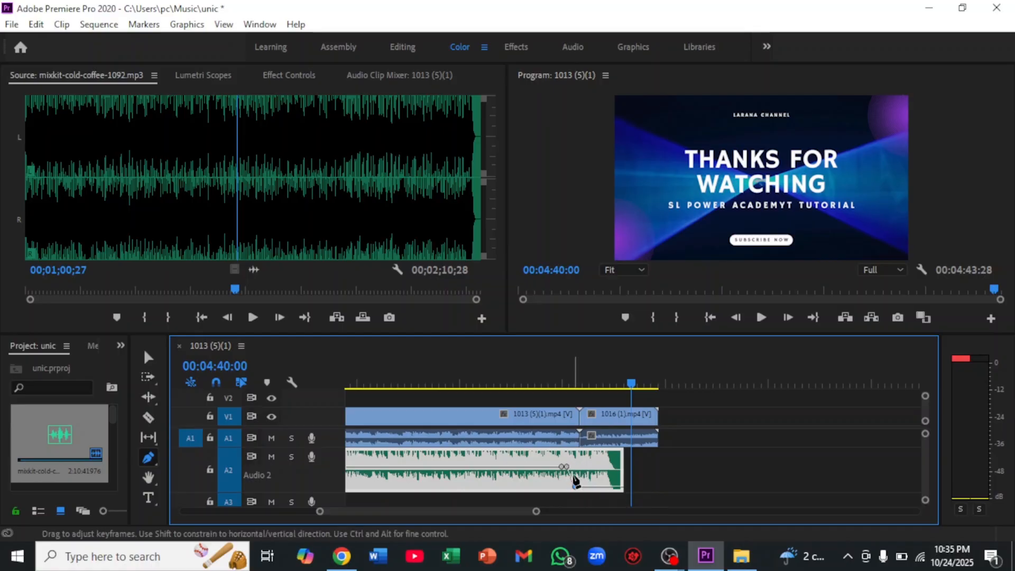
mouse_move(565, 470)
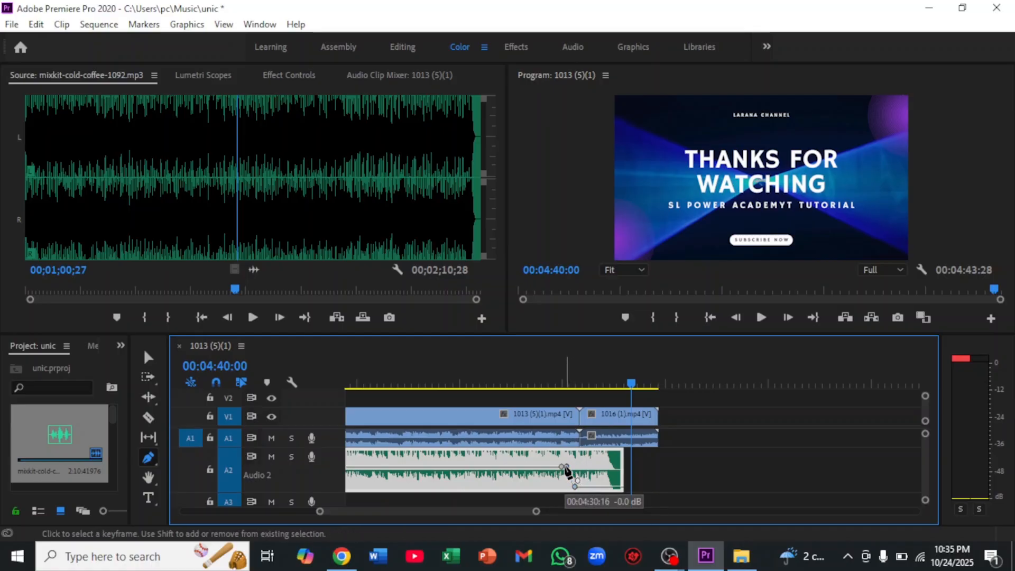
drag(566, 467, 574, 467)
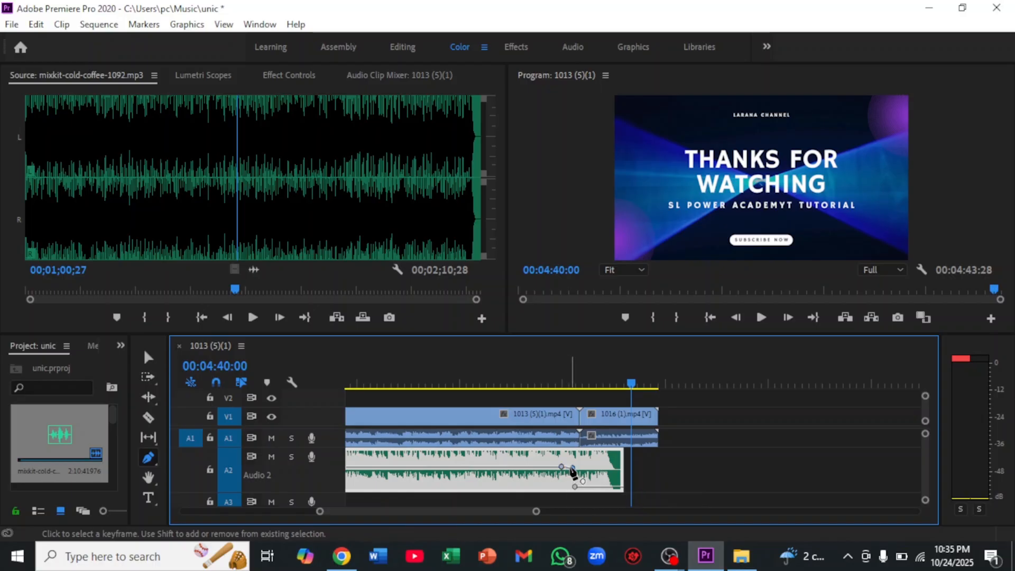
drag(572, 469, 575, 470)
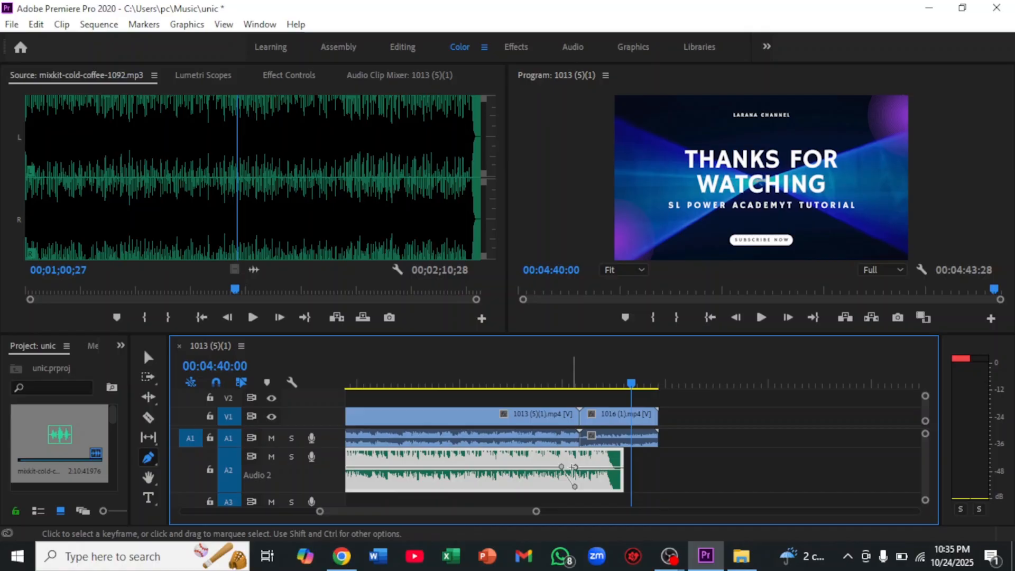
drag(563, 467, 568, 467)
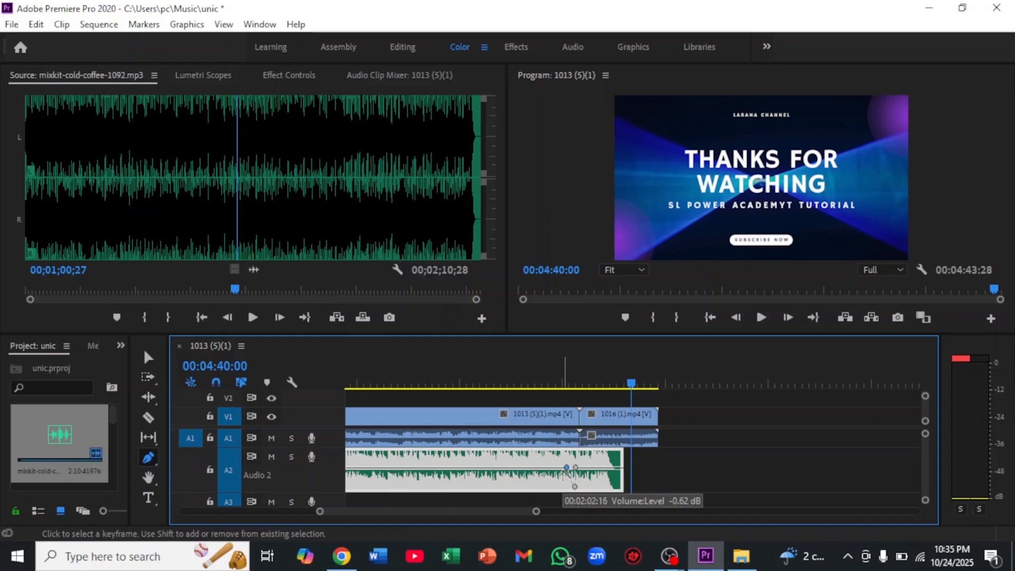
key(ctrl+z)
key(ctrl+z)
key(ctrl+z)
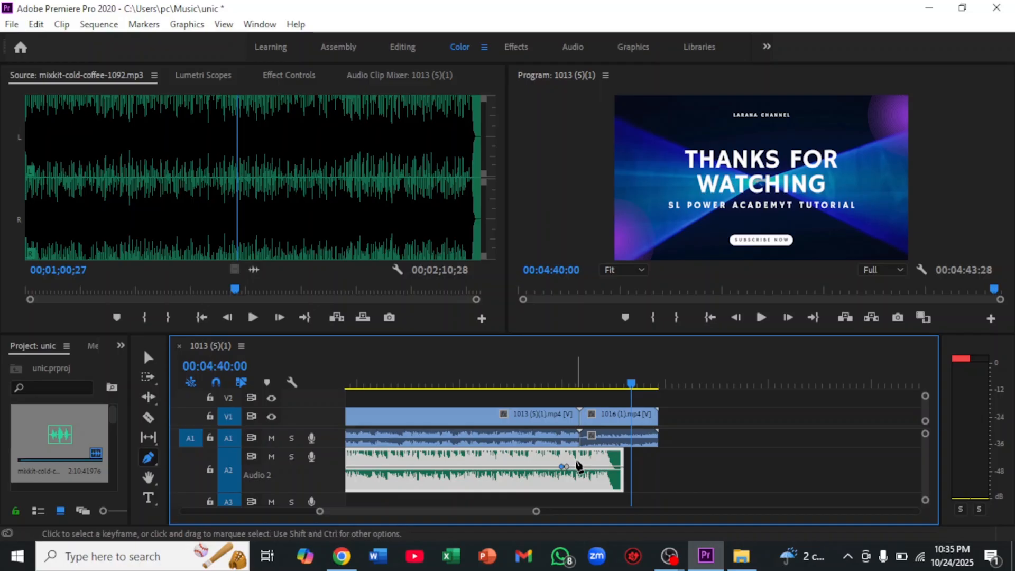
Add a new third volume keyframe where "1016 (1)" begins, drop it to silence, and shift the preceding keyframes close above it
click(574, 466)
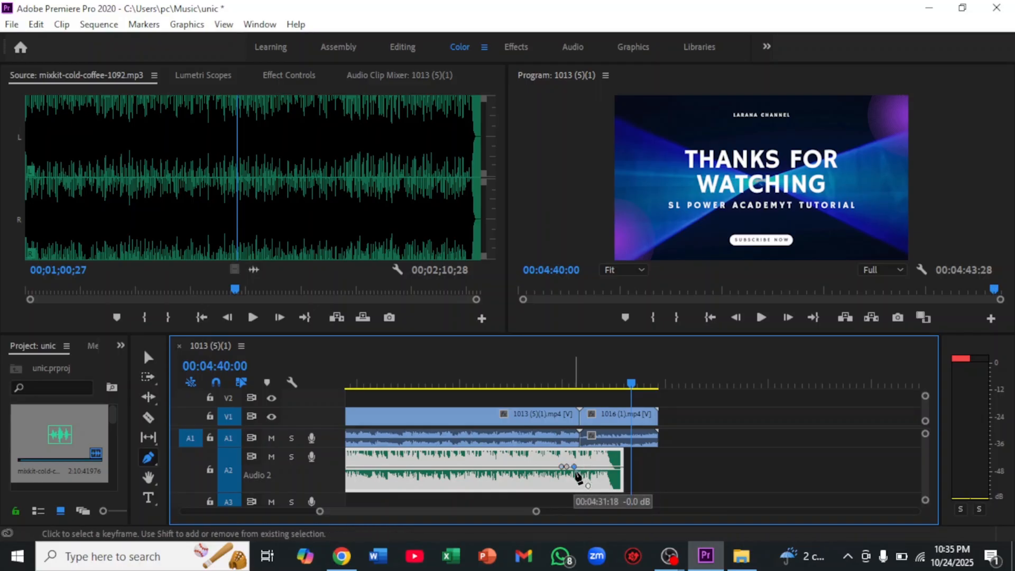
mouse_move(575, 470)
mouse_down()
mouse_move(579, 488)
mouse_move(576, 467)
mouse_up()
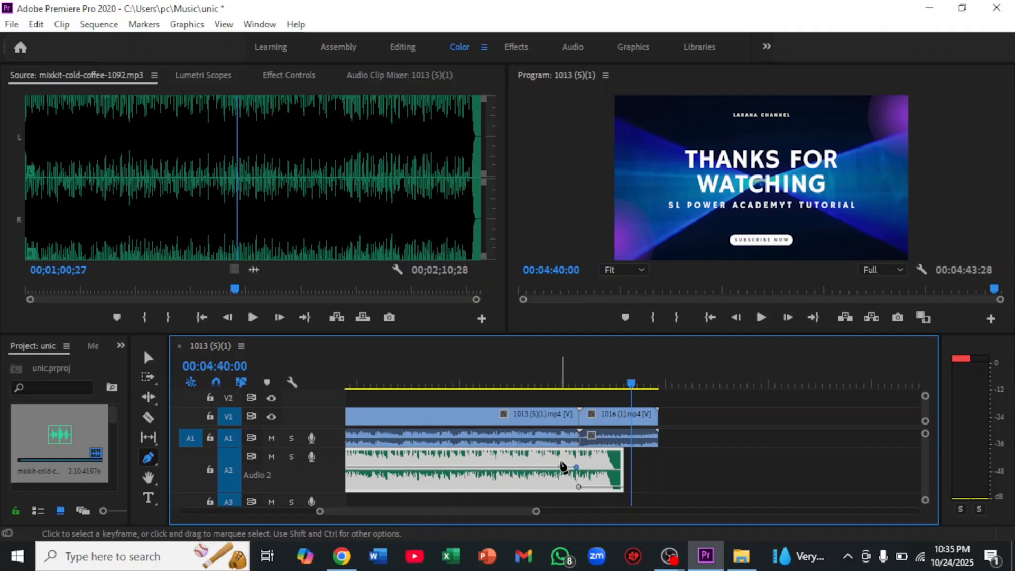
drag(563, 466, 578, 474)
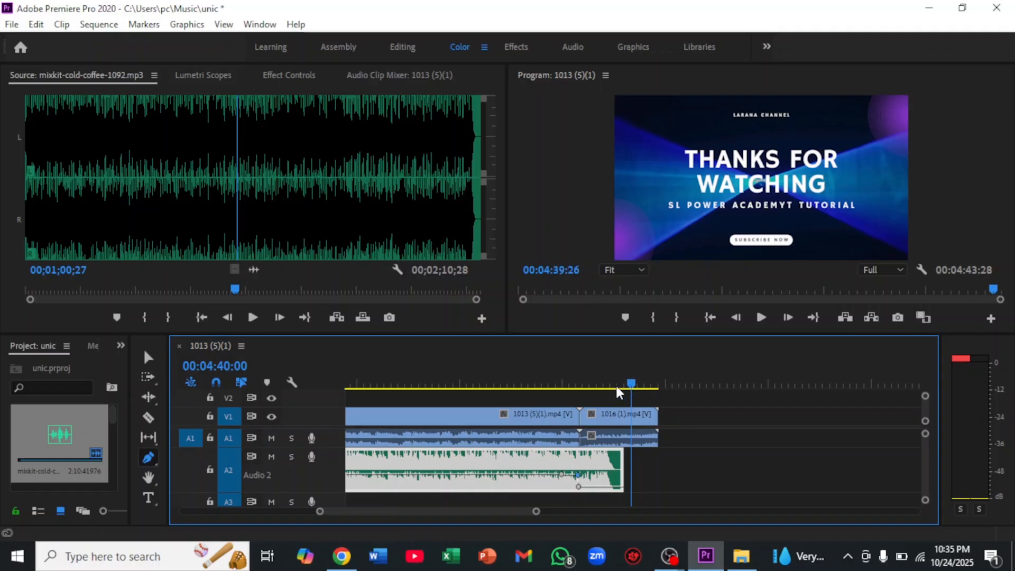
Play the sequence across the start of "1016 (1)" to check the music's fade-out, and minimize the Premiere Pro window
drag(616, 388, 574, 392)
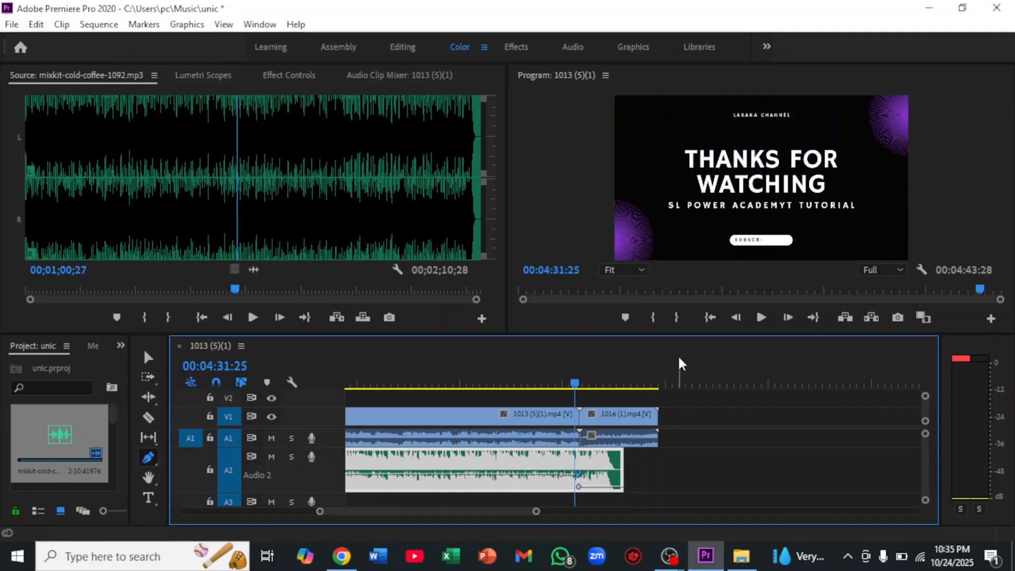
click(760, 317)
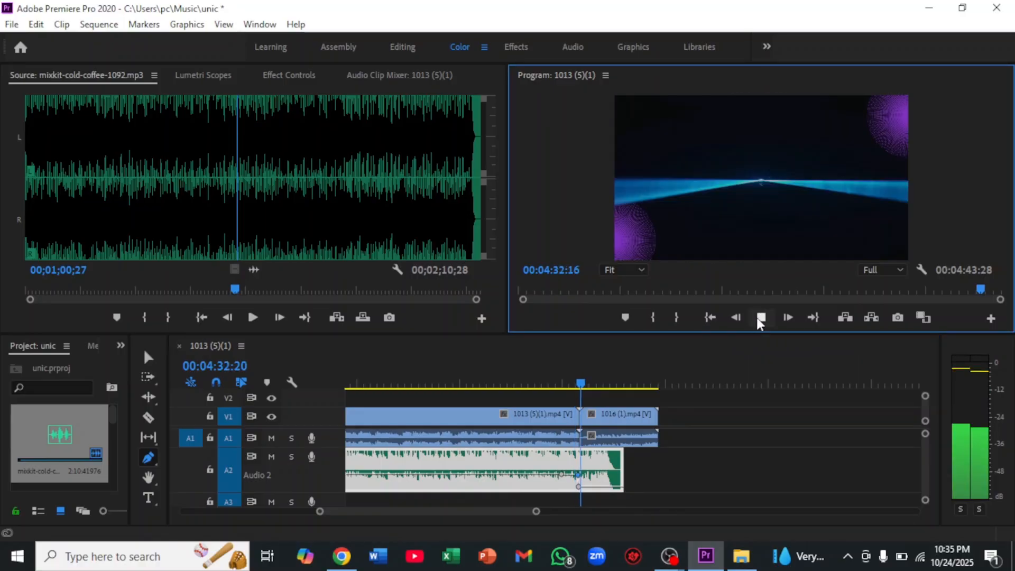
click(760, 317)
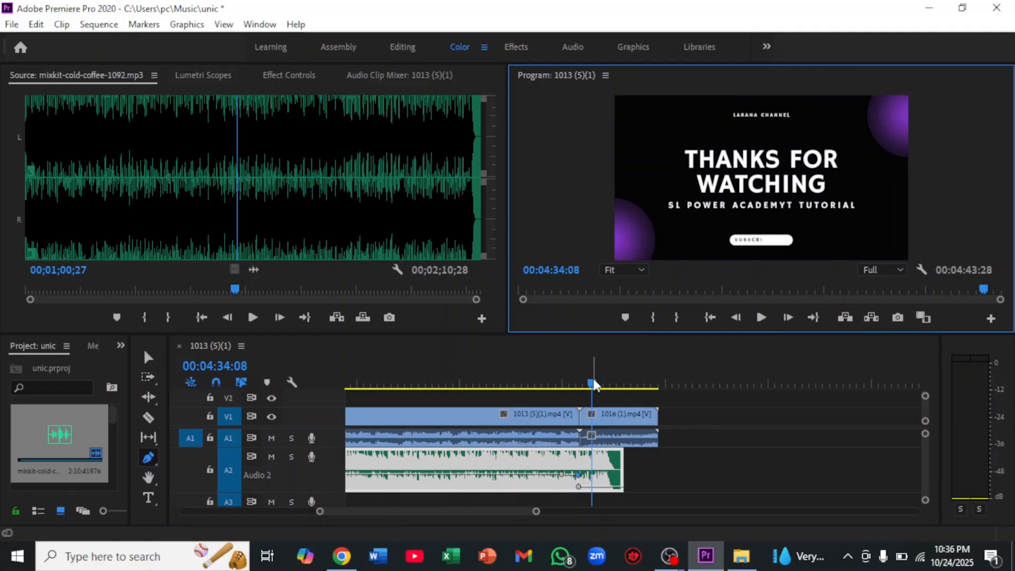
drag(591, 382, 542, 382)
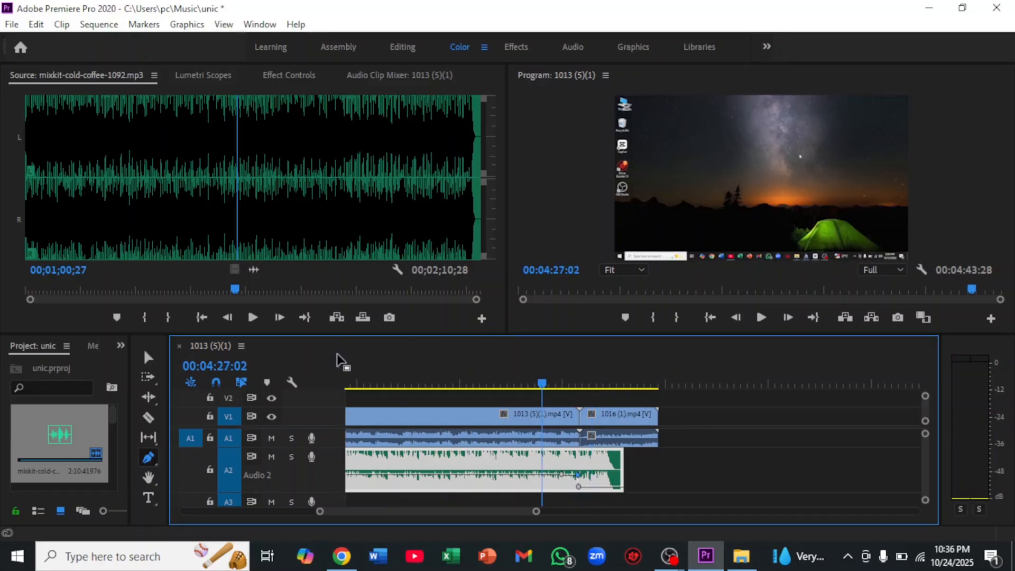
click(932, 8)
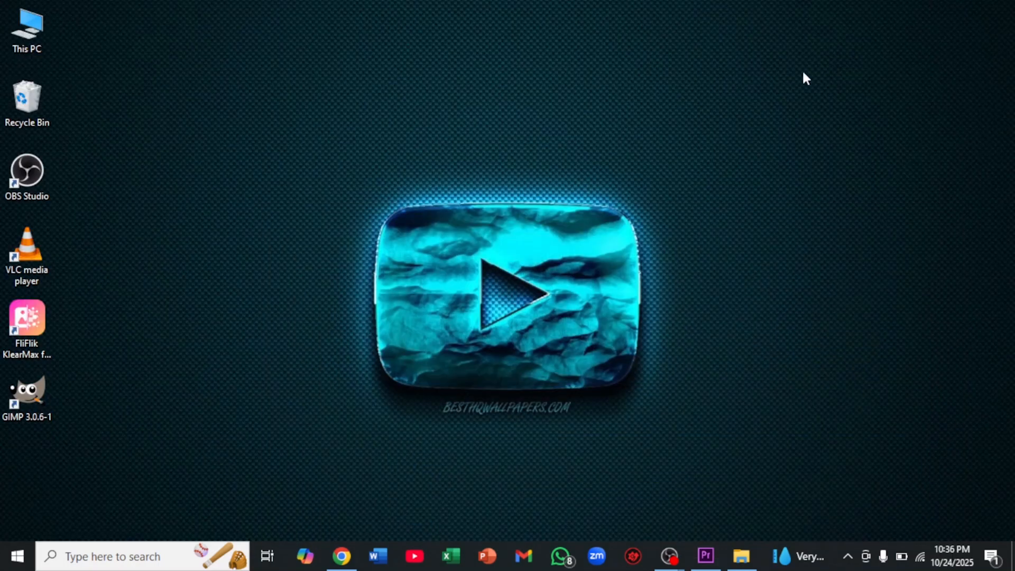